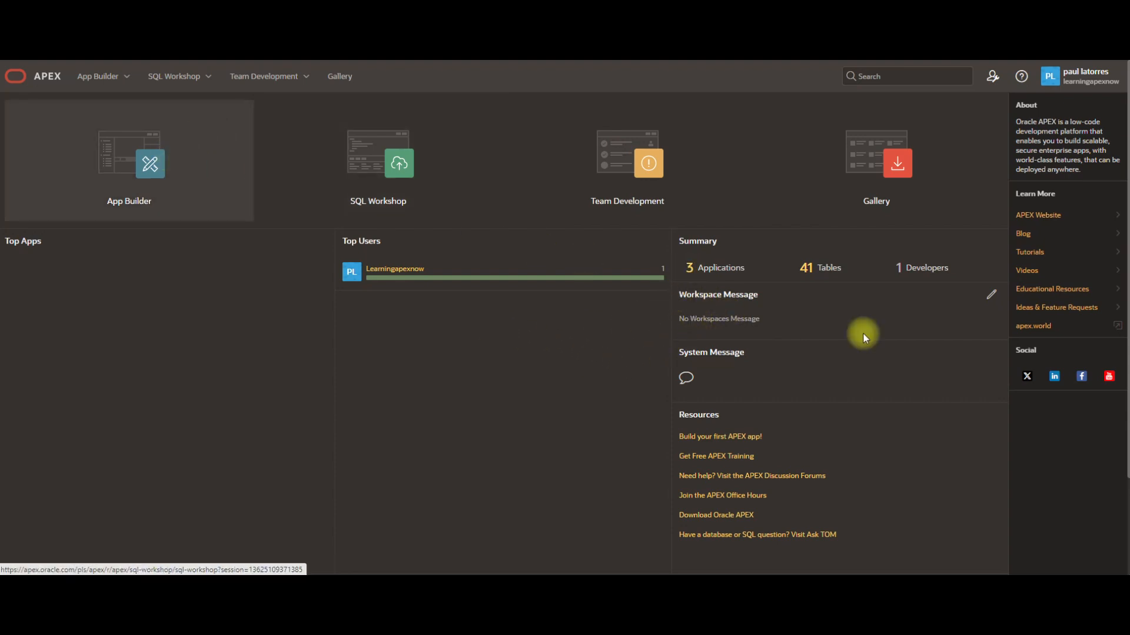
Step: Open App Builder and look at its application import page, ending back at the application list
{"action": "left_click", "coordinate": [126, 158]}
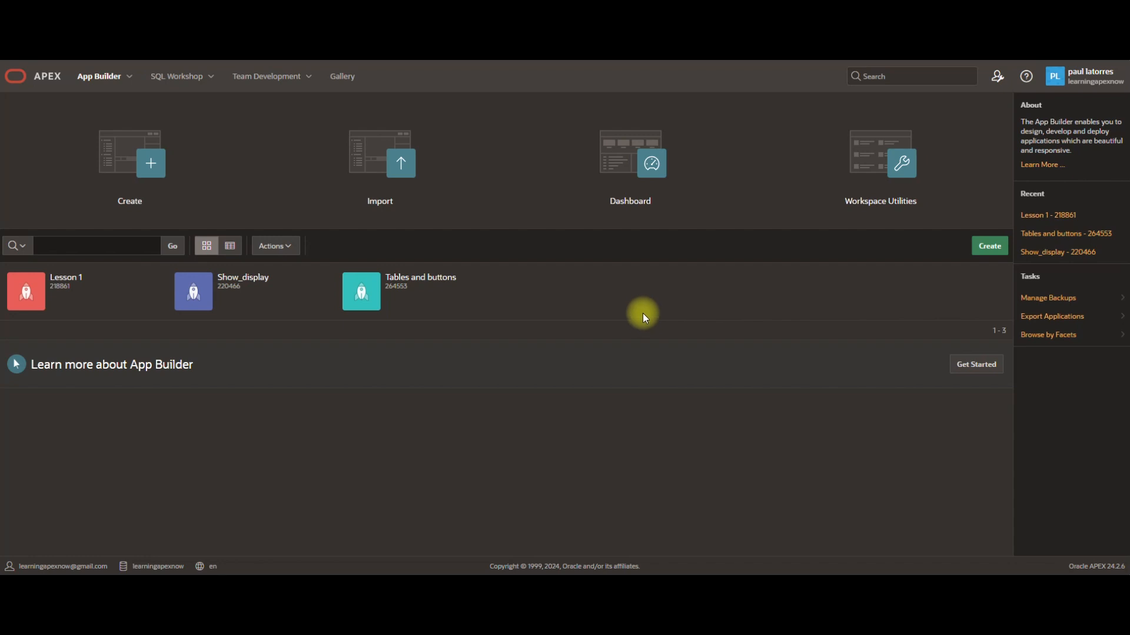
{"action": "left_click", "coordinate": [377, 148]}
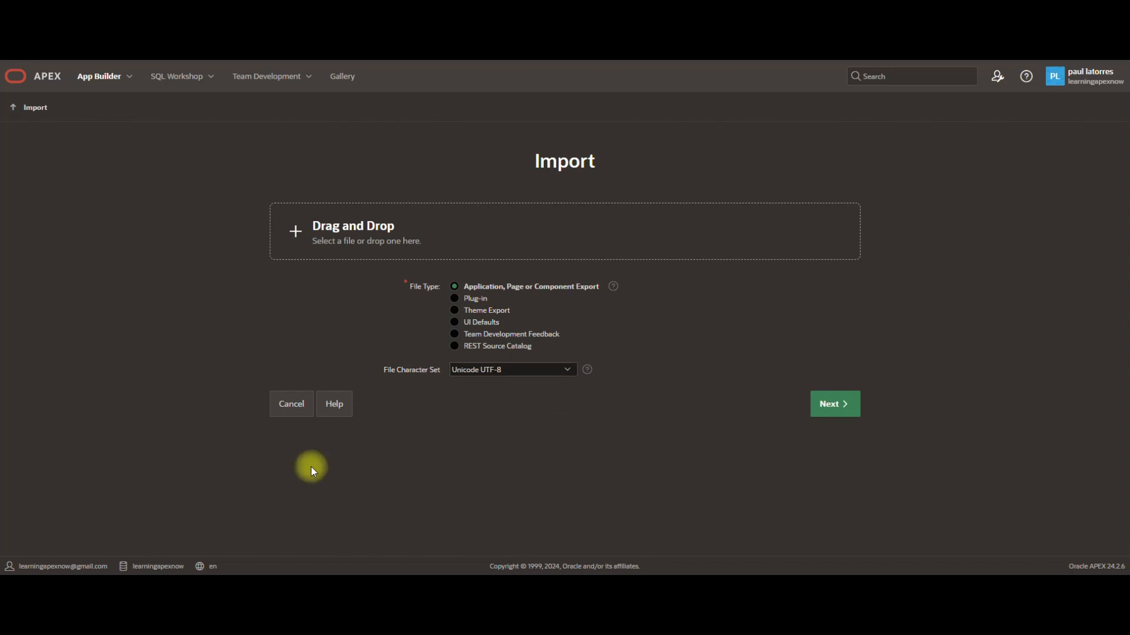
{"action": "right_click", "coordinate": [141, 618]}
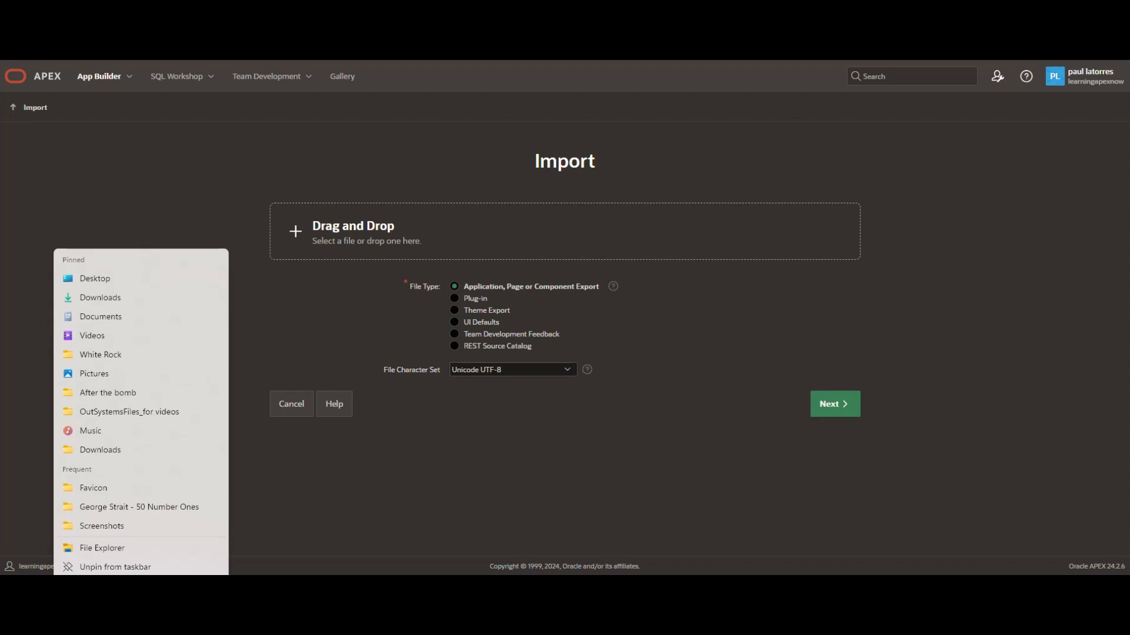
{"action": "left_click", "coordinate": [102, 319]}
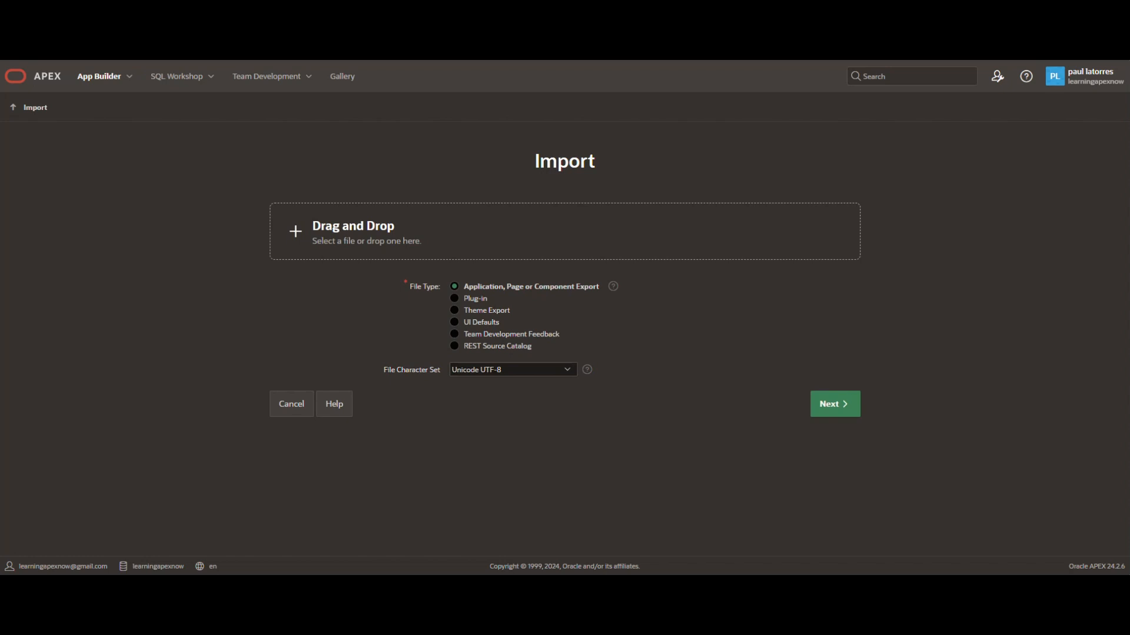
{"action": "left_click", "coordinate": [12, 107]}
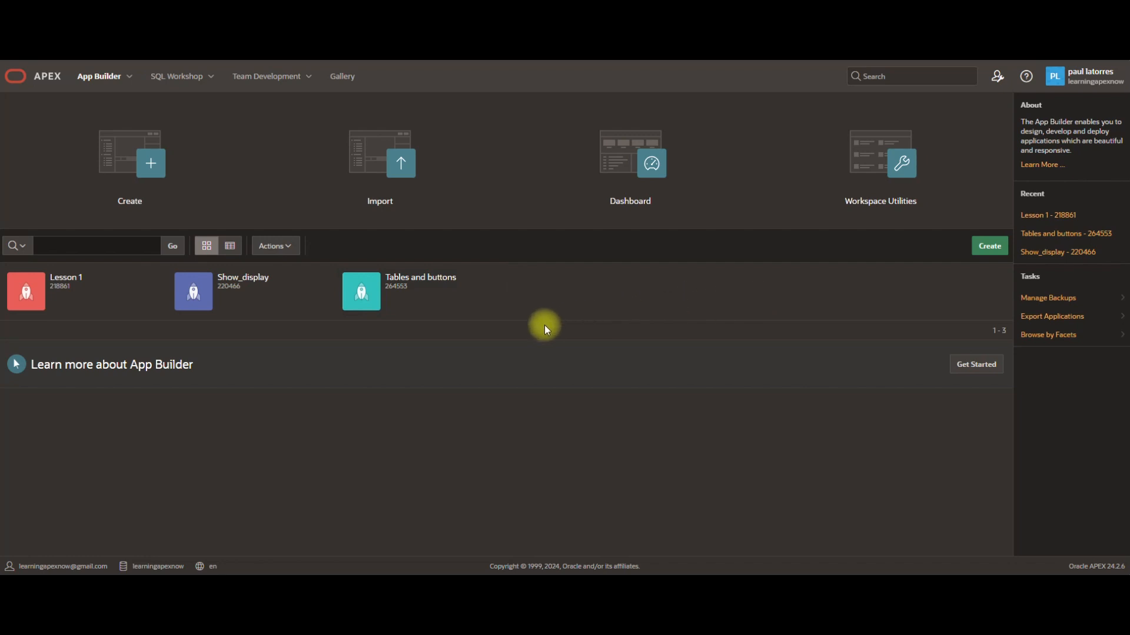
Step: Create an application named "Application 1" with the suggested ID
{"action": "left_click", "coordinate": [989, 250]}
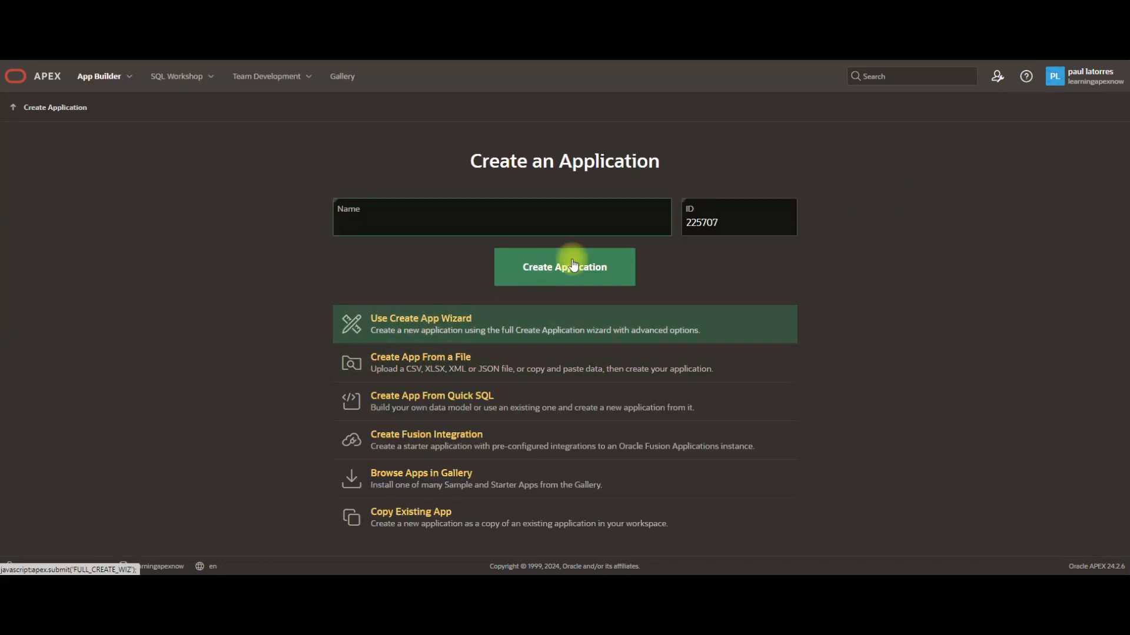
{"action": "left_click", "coordinate": [391, 229]}
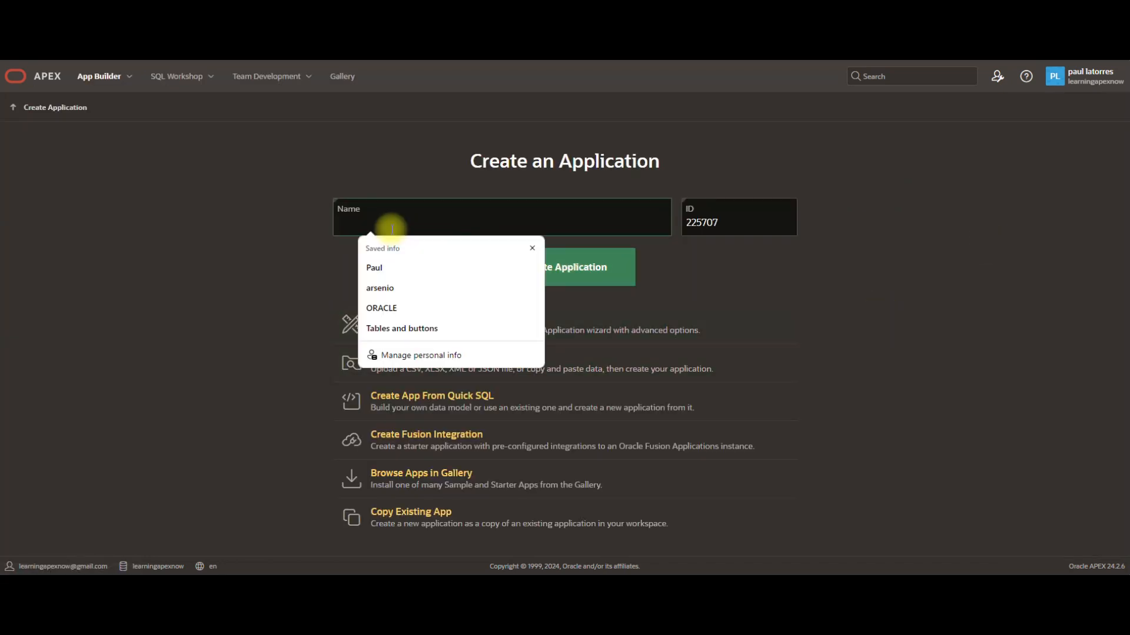
{"action": "type", "text": "Applic"}
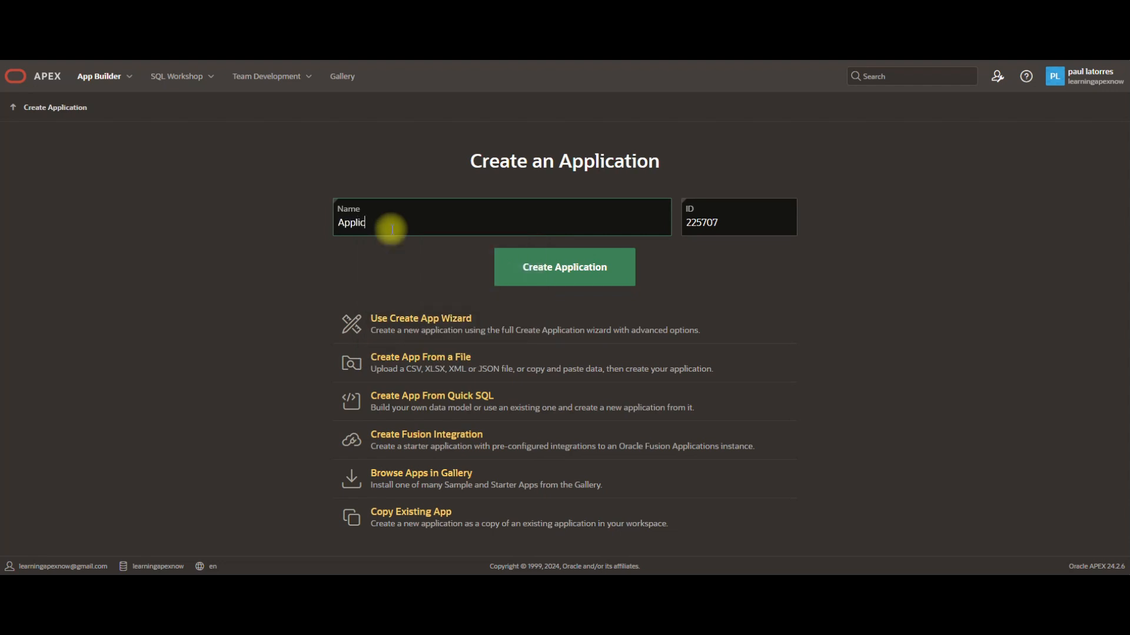
{"action": "type", "text": "ation 1"}
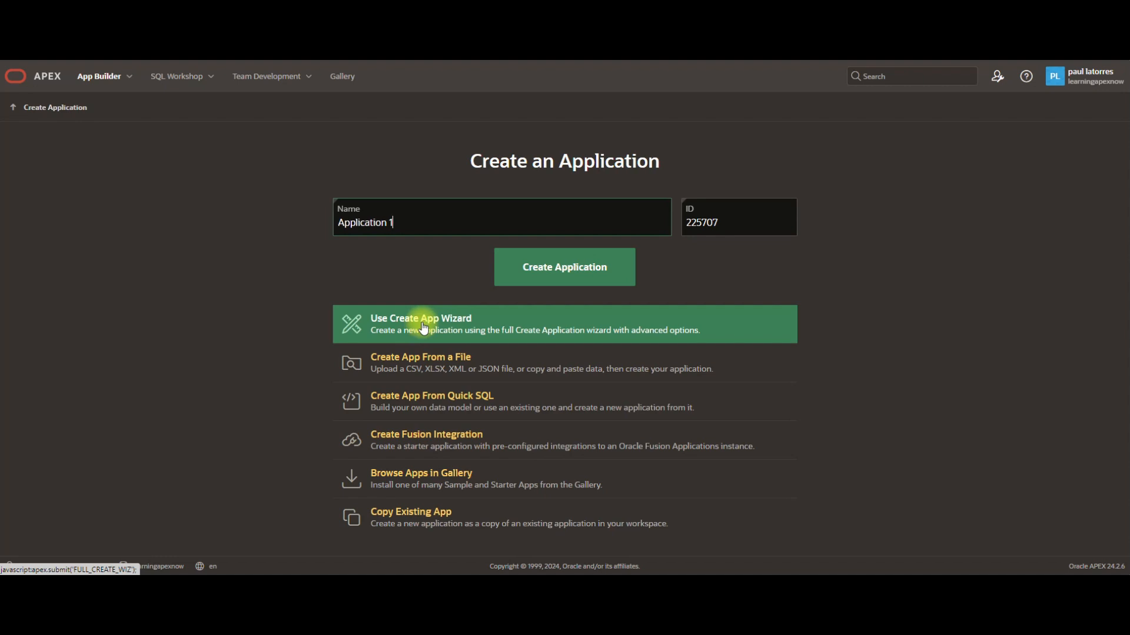
{"action": "left_click", "coordinate": [557, 270]}
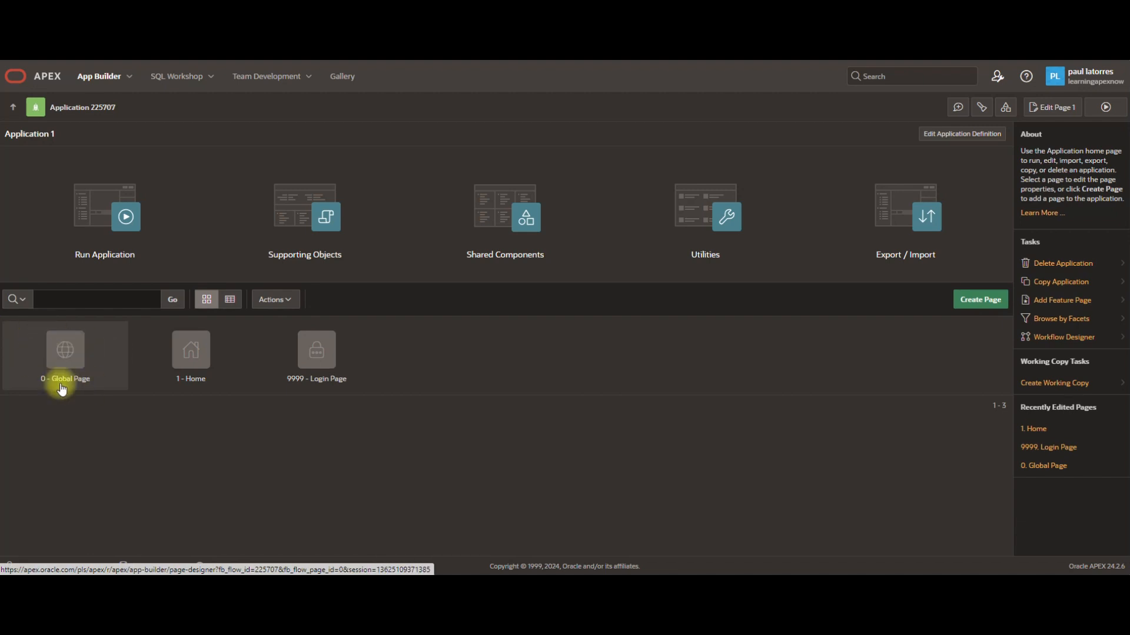
Step: View the application's Global Page in Page Designer, and open the Home page instead
{"action": "left_click", "coordinate": [71, 350]}
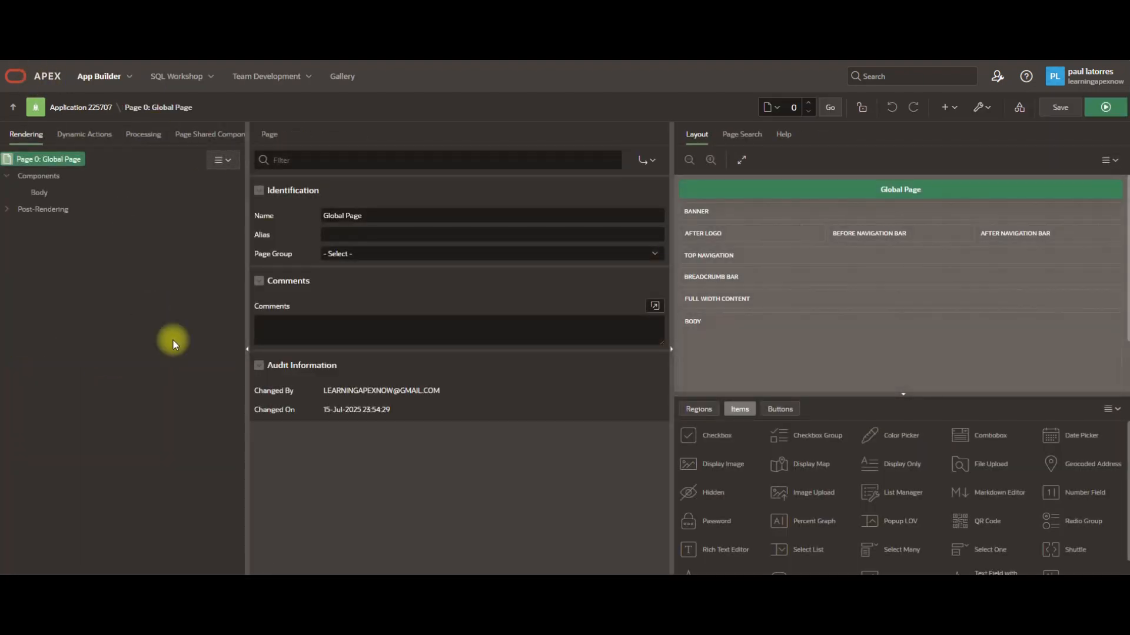
{"action": "left_click", "coordinate": [81, 107]}
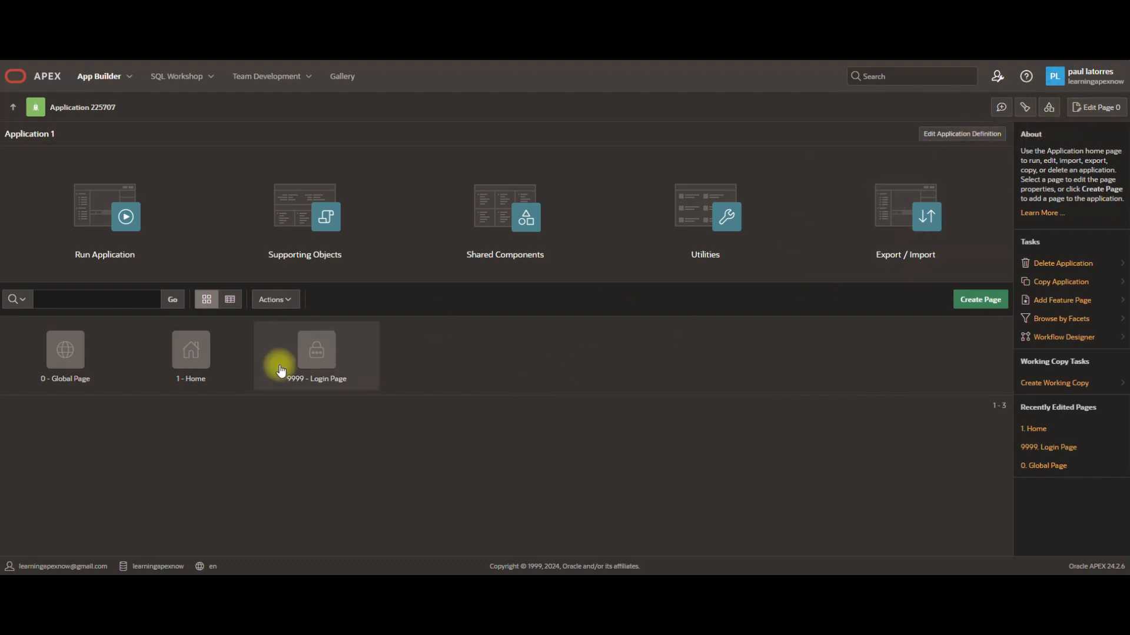
{"action": "left_click", "coordinate": [184, 353]}
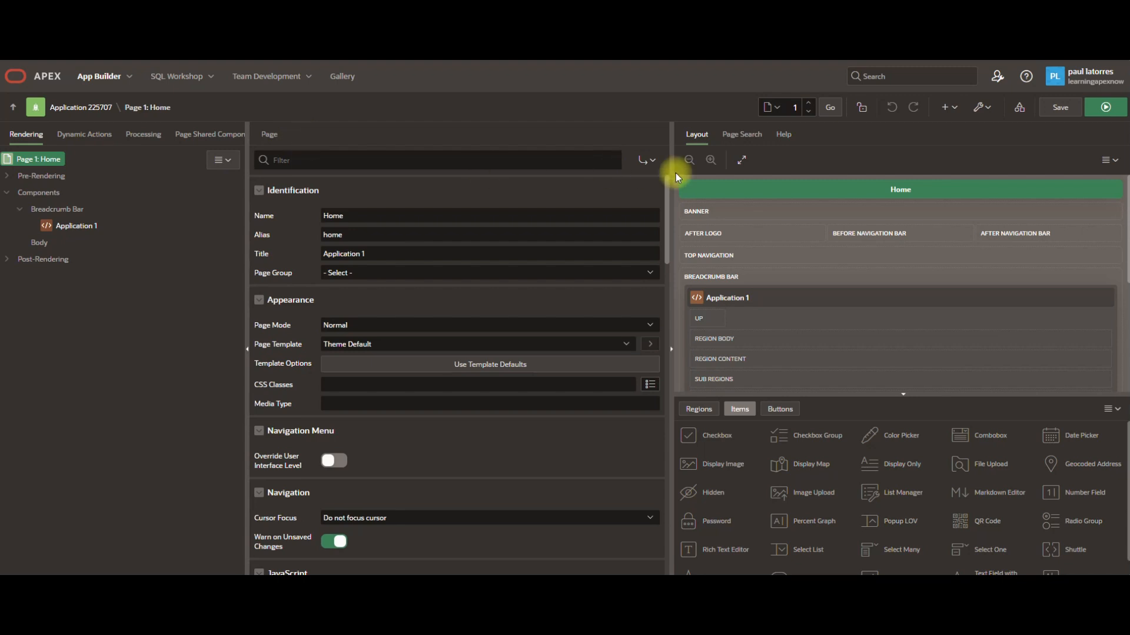
Step: Rearrange Page Designer with Layout, Page Search and Help in a widened central pane and the page properties in the right-hand pane
{"action": "left_click_drag", "start_coordinate": [270, 134], "coordinate": [820, 131]}
{"action": "left_click_drag", "start_coordinate": [697, 134], "coordinate": [370, 132]}
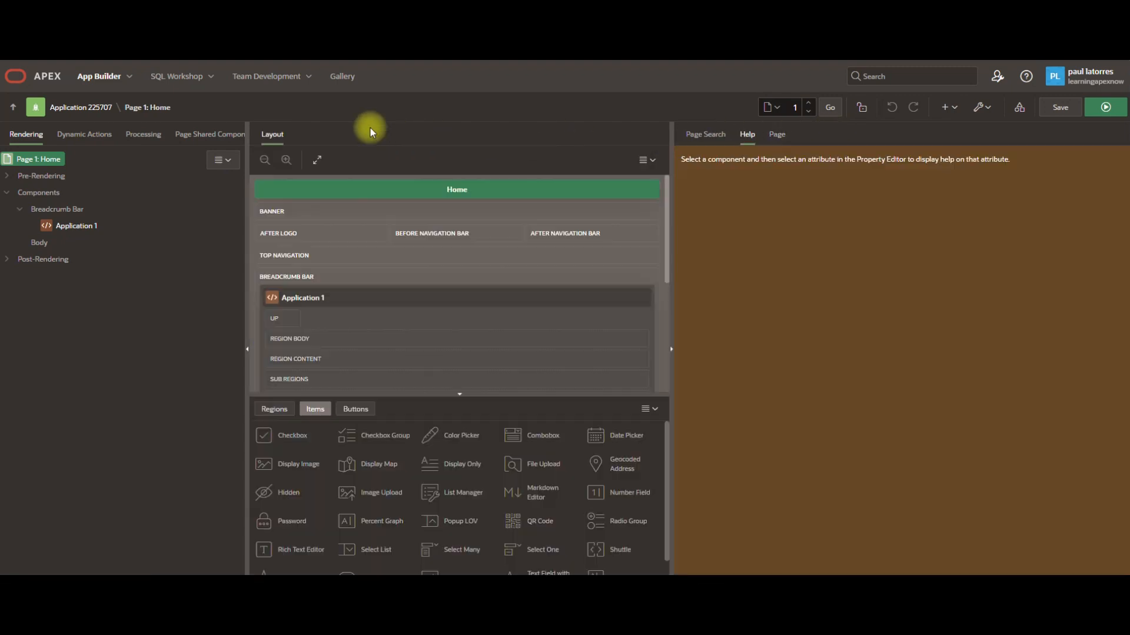
{"action": "left_click_drag", "start_coordinate": [709, 135], "coordinate": [431, 132]}
{"action": "left_click_drag", "start_coordinate": [694, 134], "coordinate": [513, 123]}
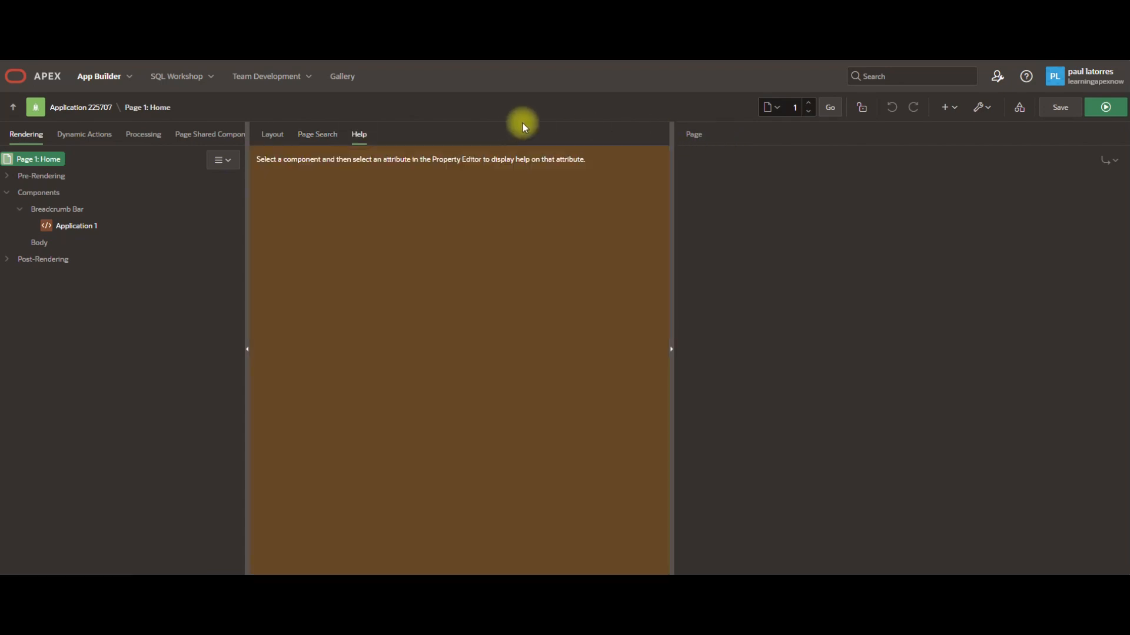
{"action": "left_click", "coordinate": [271, 134]}
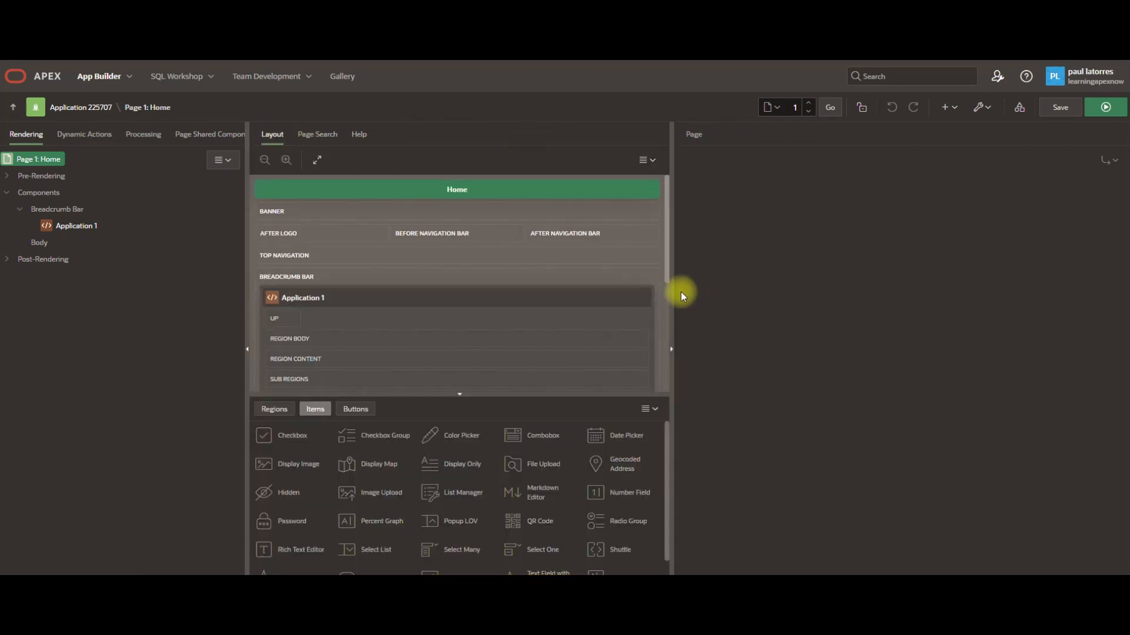
{"action": "left_click_drag", "start_coordinate": [673, 287], "coordinate": [845, 277]}
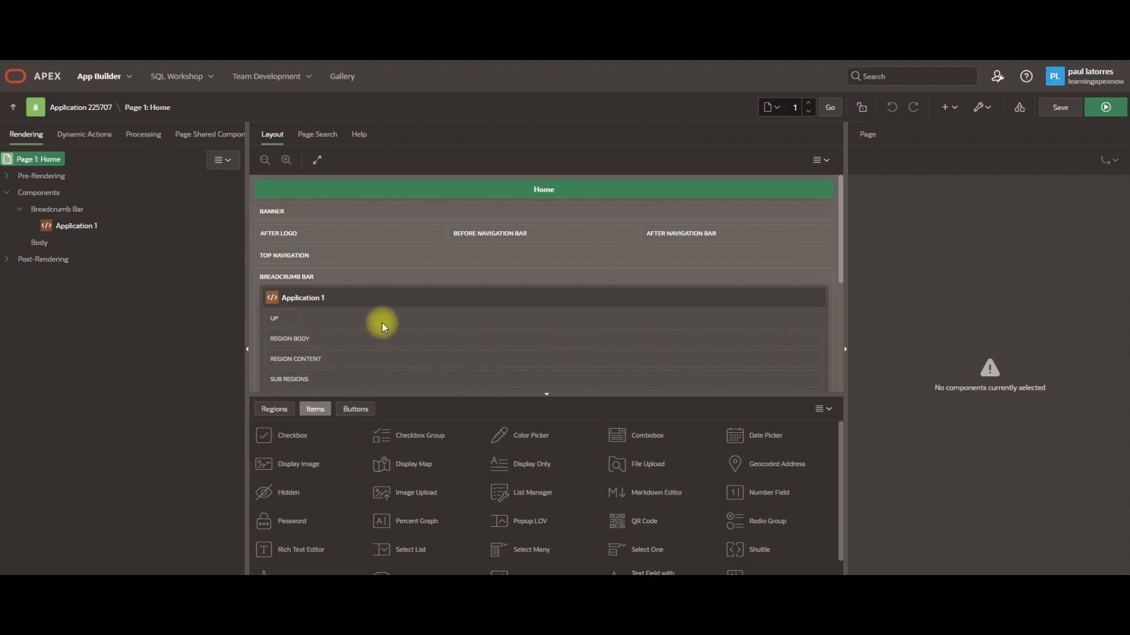
Step: Look through the Home page's layout slots and view the properties of Body and the Application 1 region
{"action": "scroll", "coordinate": [382, 323], "scroll_direction": "down", "scroll_amount": 5}
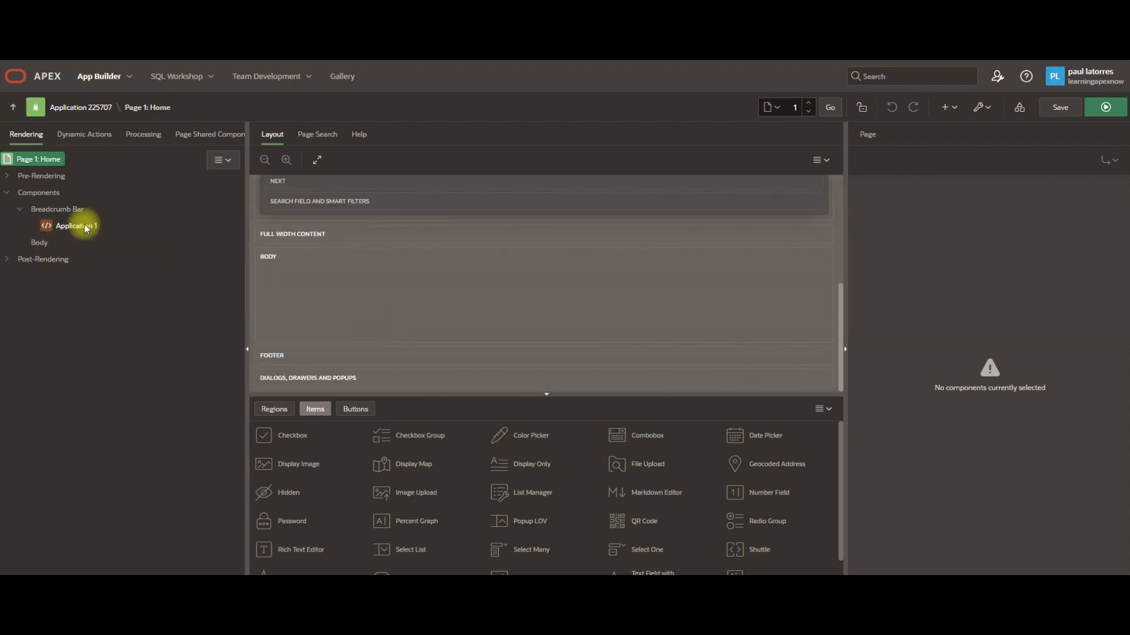
{"action": "left_click", "coordinate": [41, 242]}
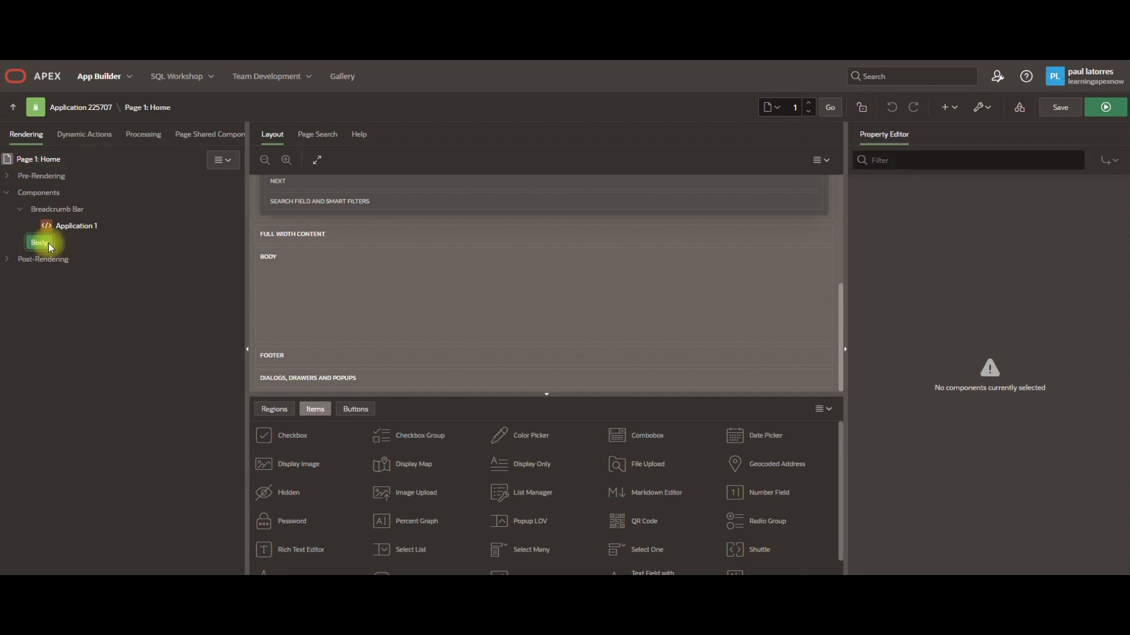
{"action": "left_click", "coordinate": [84, 227]}
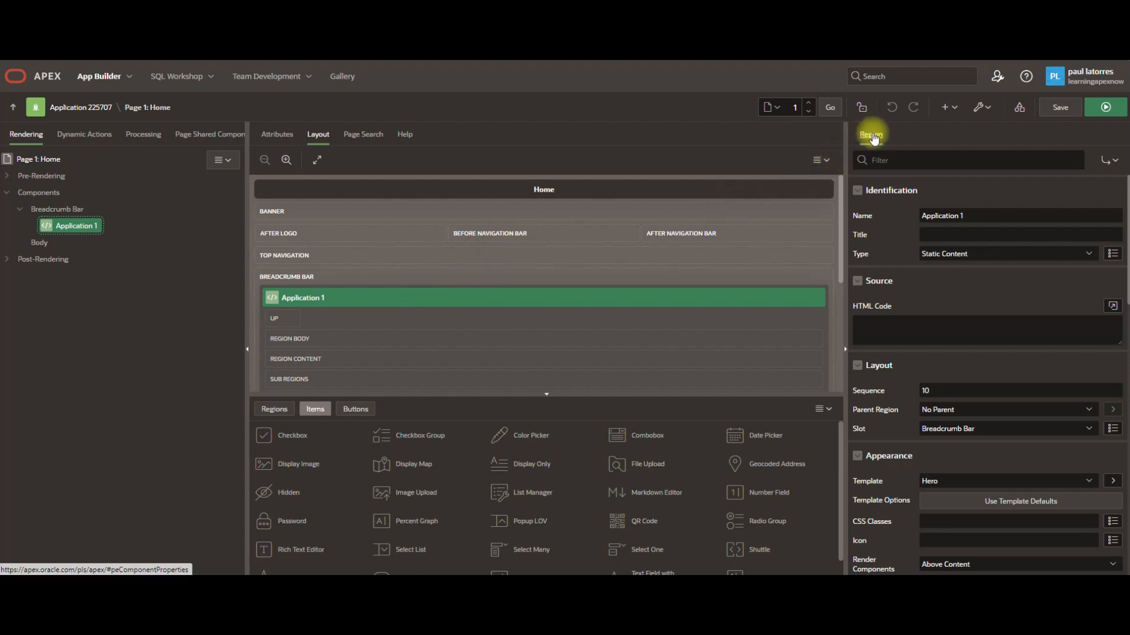
Step: Return the region properties to the central pane and move Layout, Page Search and Help to the right-hand pane
{"action": "mouse_move", "coordinate": [872, 137]}
{"action": "left_mouse_down"}
{"action": "mouse_move", "coordinate": [273, 136]}
{"action": "mouse_move", "coordinate": [568, 156]}
{"action": "mouse_move", "coordinate": [916, 131]}
{"action": "mouse_move", "coordinate": [872, 134]}
{"action": "left_mouse_up"}
{"action": "left_click_drag", "start_coordinate": [373, 139], "coordinate": [927, 129]}
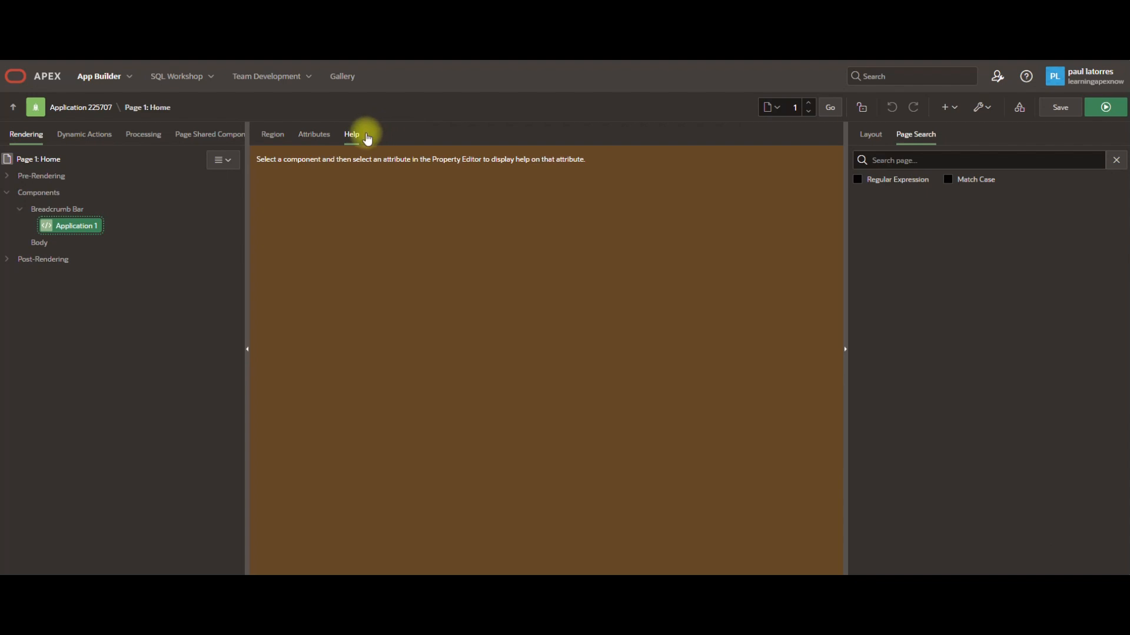
{"action": "left_click_drag", "start_coordinate": [347, 134], "coordinate": [980, 134]}
{"action": "left_click_drag", "start_coordinate": [844, 154], "coordinate": [862, 151]}
{"action": "left_click", "coordinate": [264, 137]}
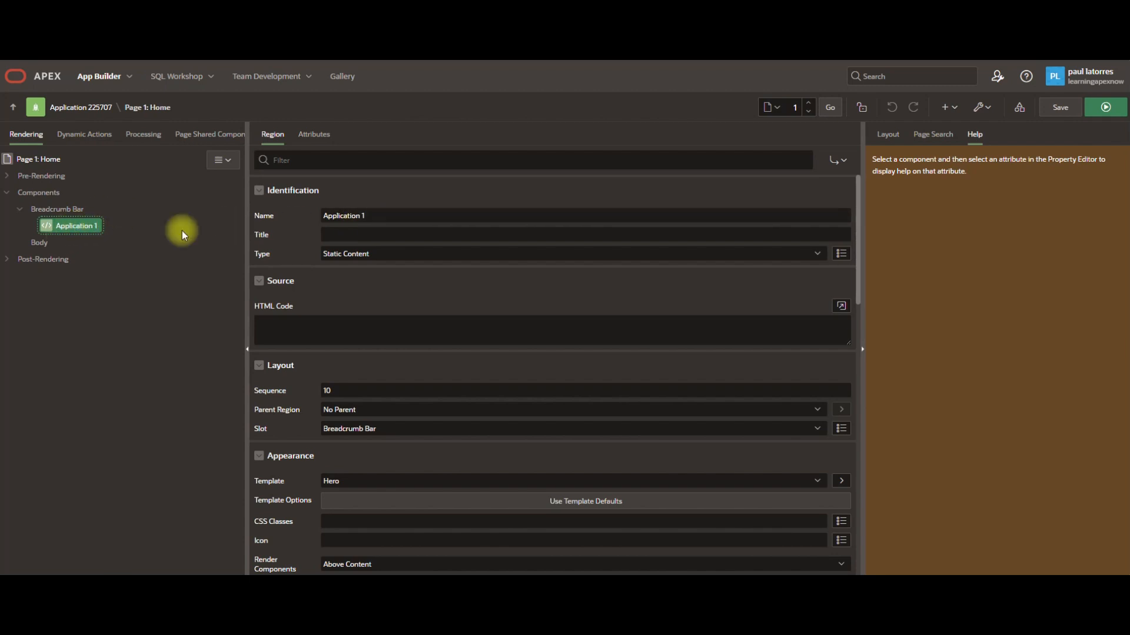
Step: Review the Application 1 region's properties and compare them with those of the Body component
{"action": "scroll", "coordinate": [341, 251], "scroll_direction": "down", "scroll_amount": 10}
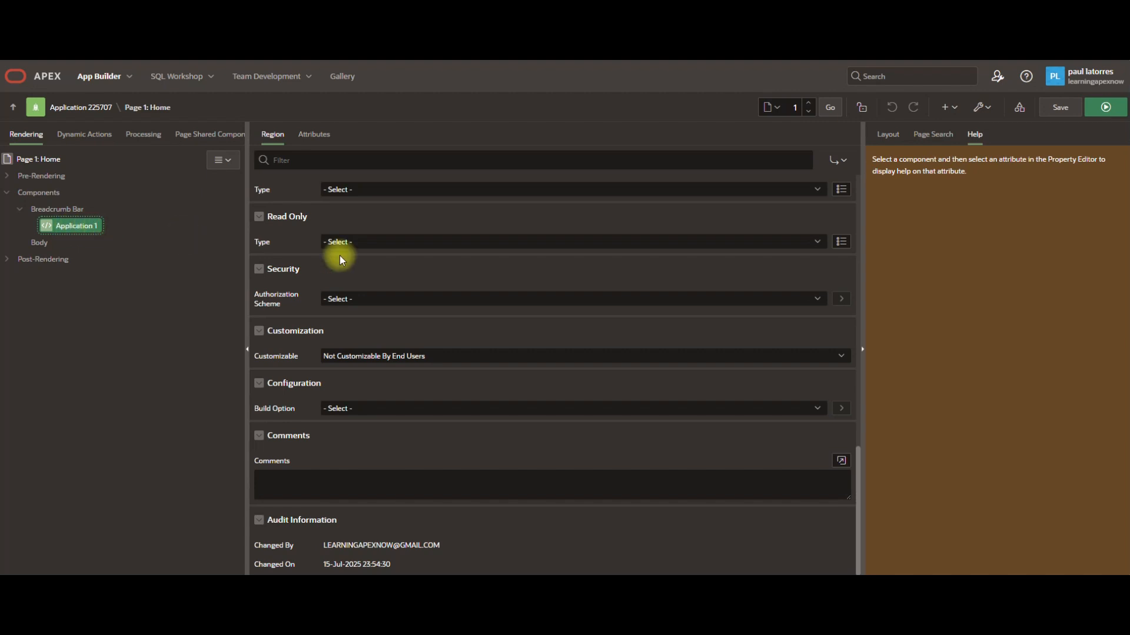
{"action": "scroll", "coordinate": [348, 252], "scroll_direction": "up", "scroll_amount": 10}
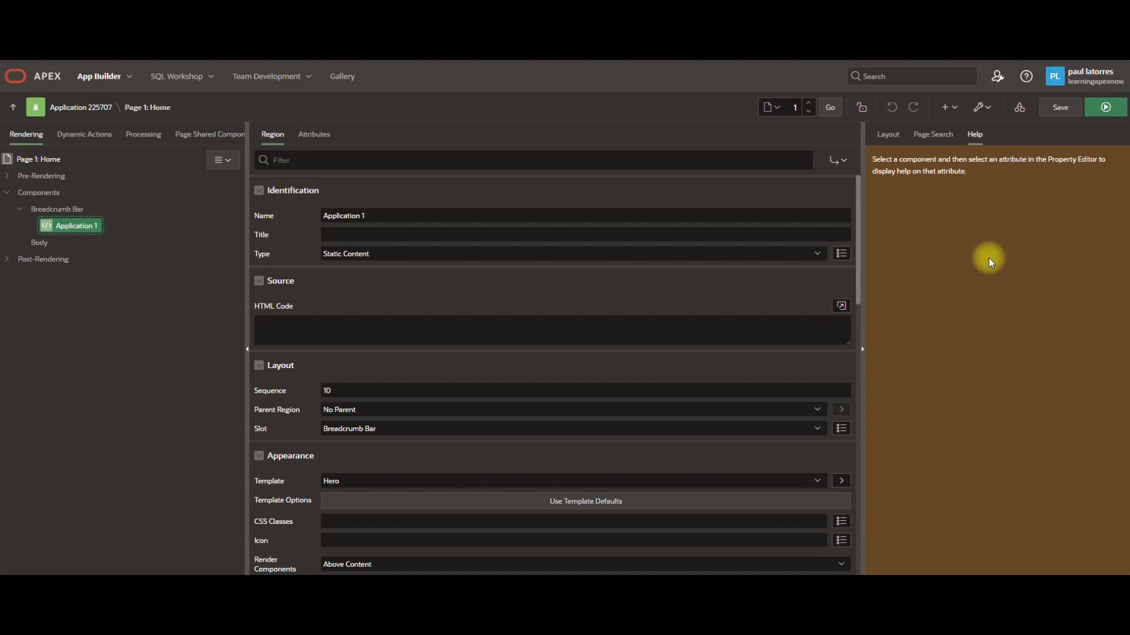
{"action": "left_click", "coordinate": [97, 246]}
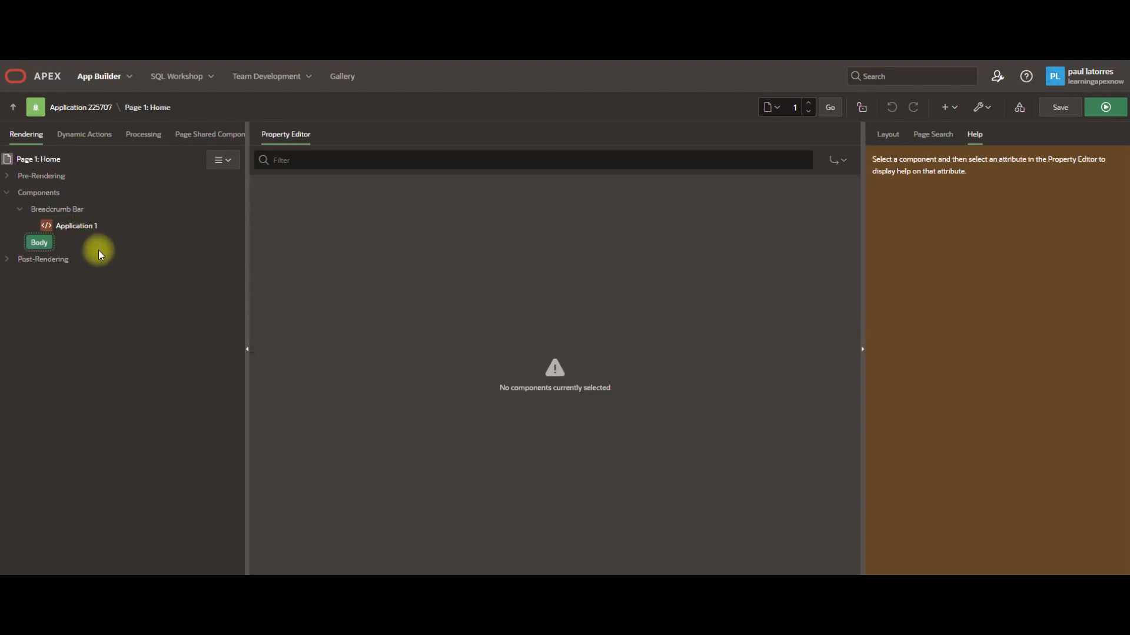
{"action": "left_click", "coordinate": [71, 227]}
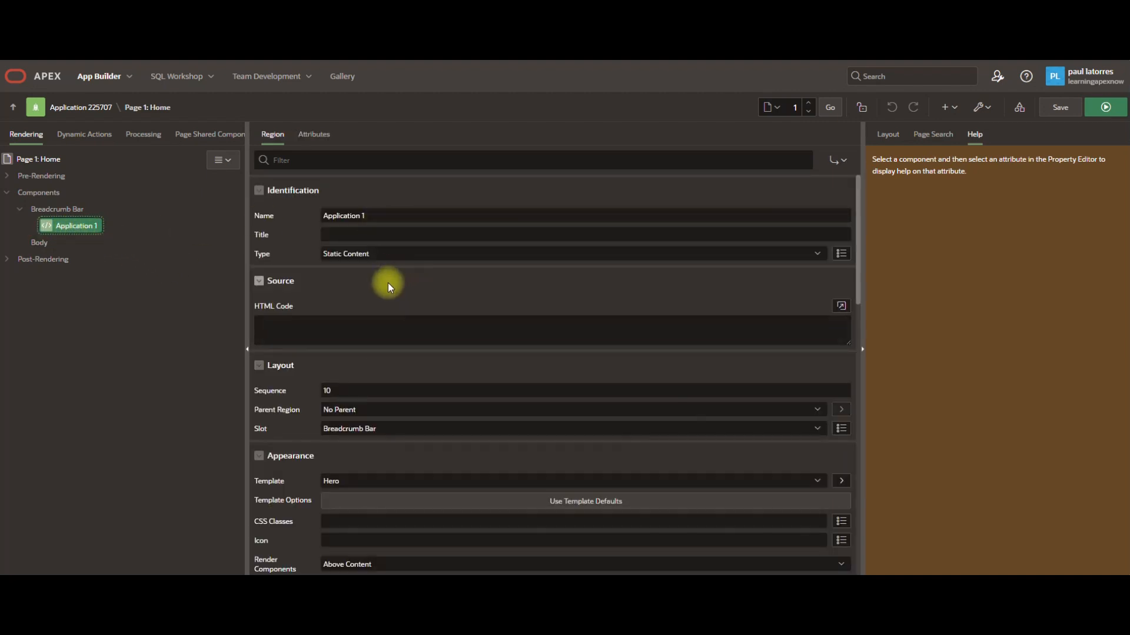
Step: Show the Home page layout in a wider pane and look through its slots
{"action": "left_click", "coordinate": [888, 136]}
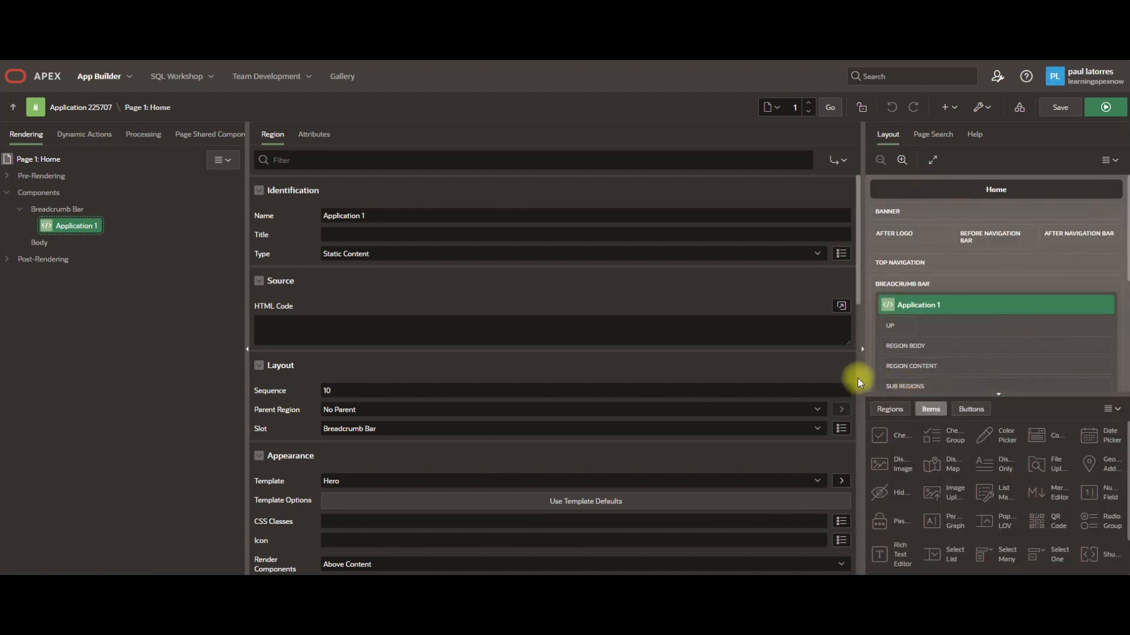
{"action": "left_click_drag", "start_coordinate": [864, 373], "coordinate": [629, 349]}
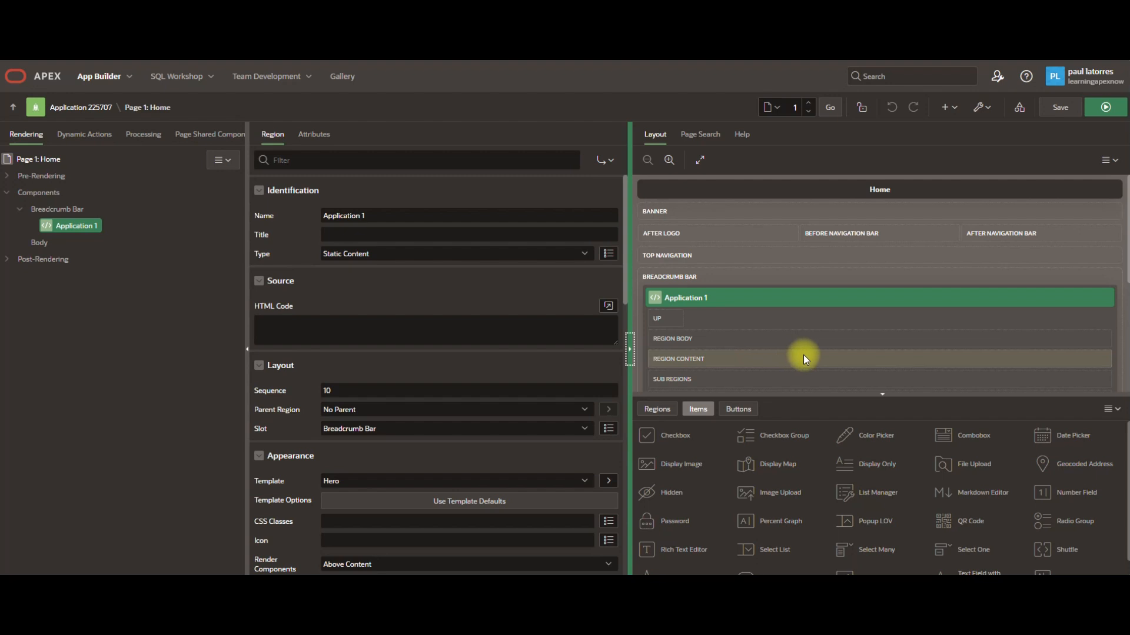
{"action": "scroll", "coordinate": [830, 375], "scroll_direction": "down", "scroll_amount": 5}
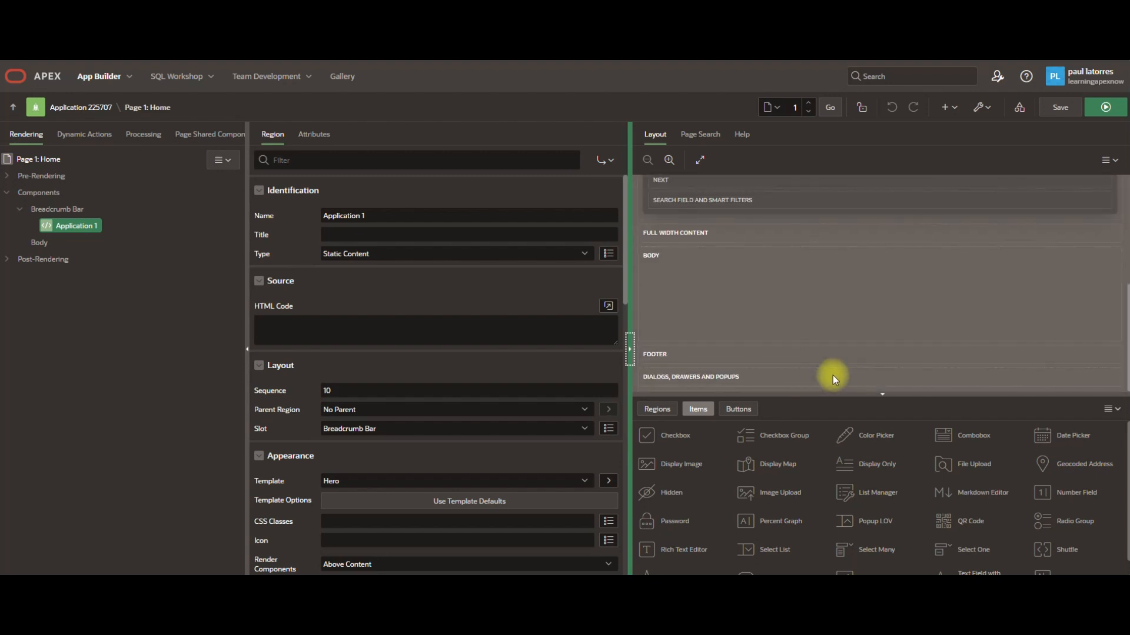
{"action": "scroll", "coordinate": [833, 376], "scroll_direction": "up", "scroll_amount": 5}
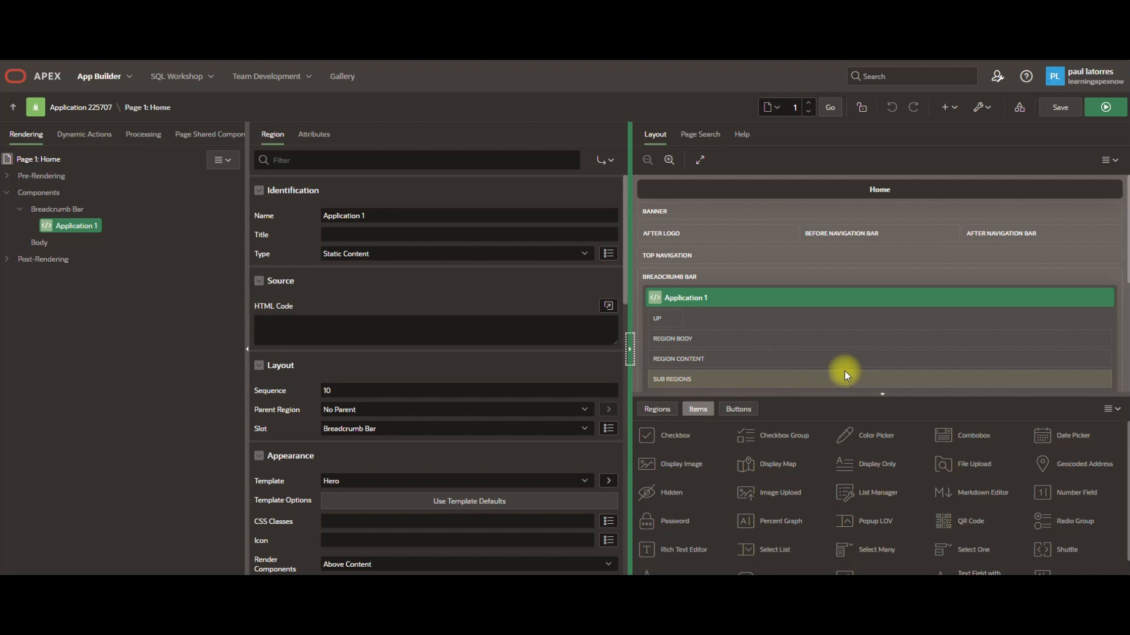
Step: Install the Countries sample dataset in English into the WKSP_LEARNINGAPEXNOW schema from the Sample Datasets utility, without creating an application from it
{"action": "left_click", "coordinate": [210, 76]}
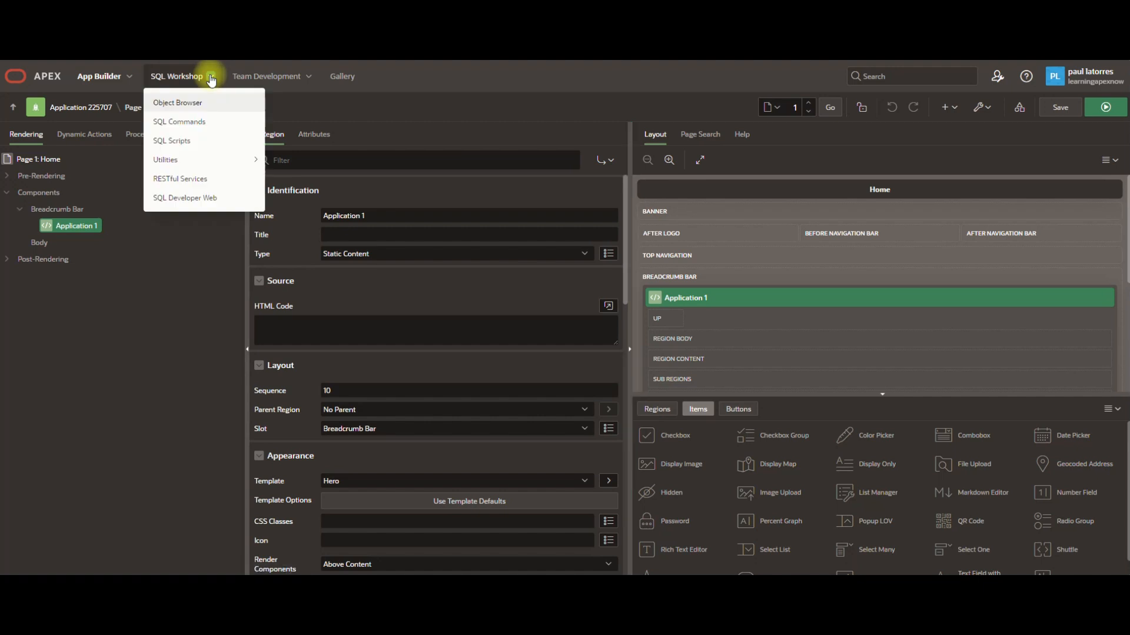
{"action": "mouse_move", "coordinate": [253, 162]}
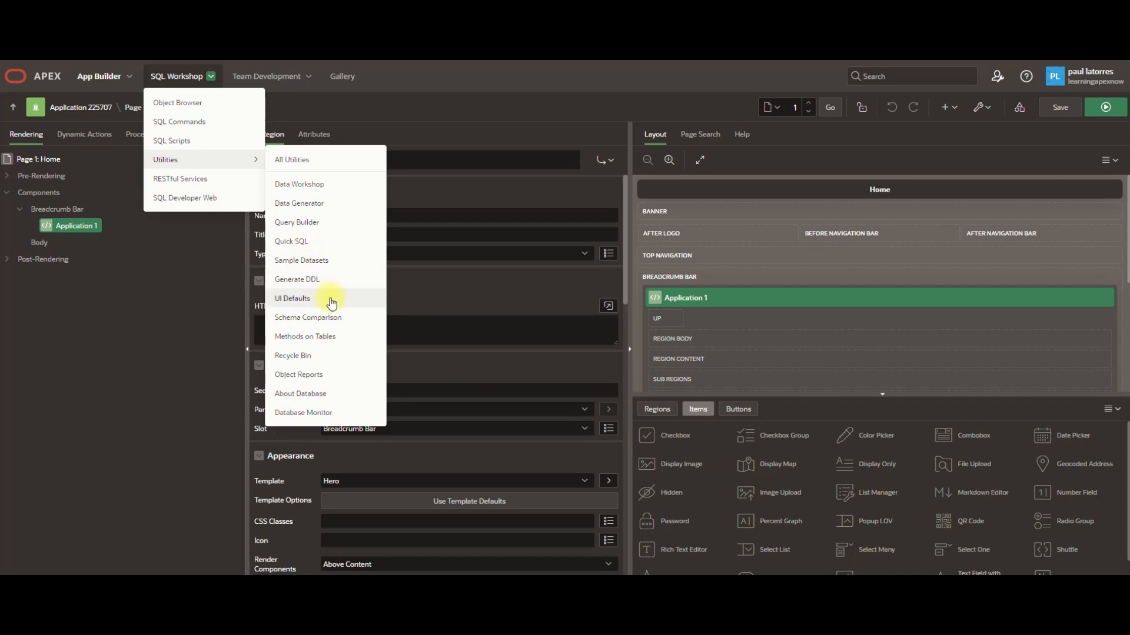
{"action": "left_click", "coordinate": [302, 262]}
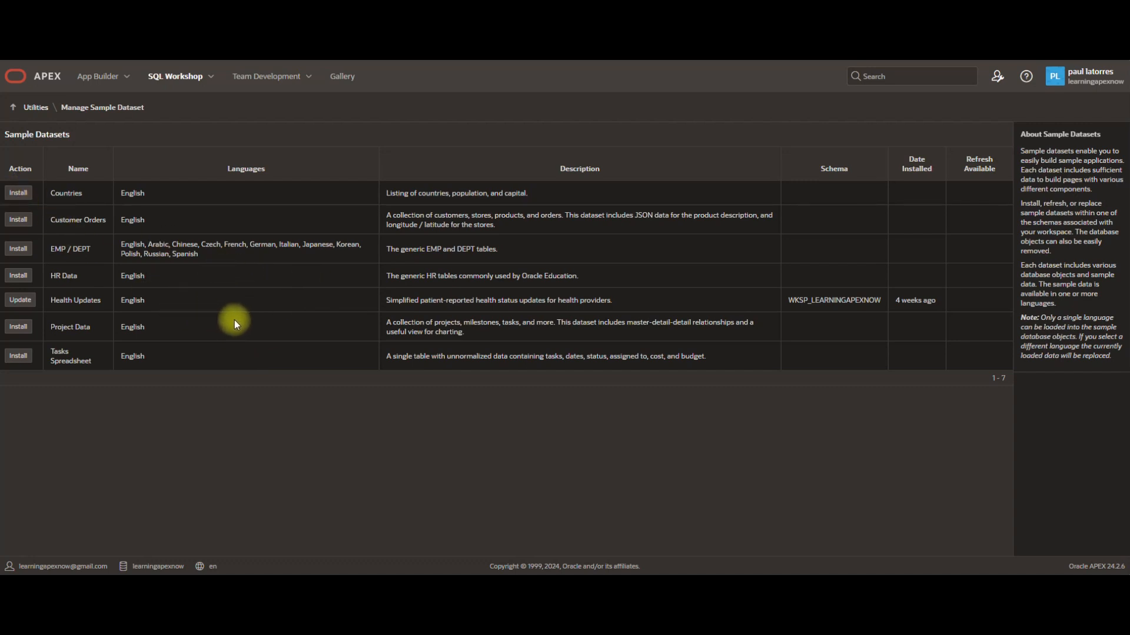
{"action": "left_click", "coordinate": [21, 195]}
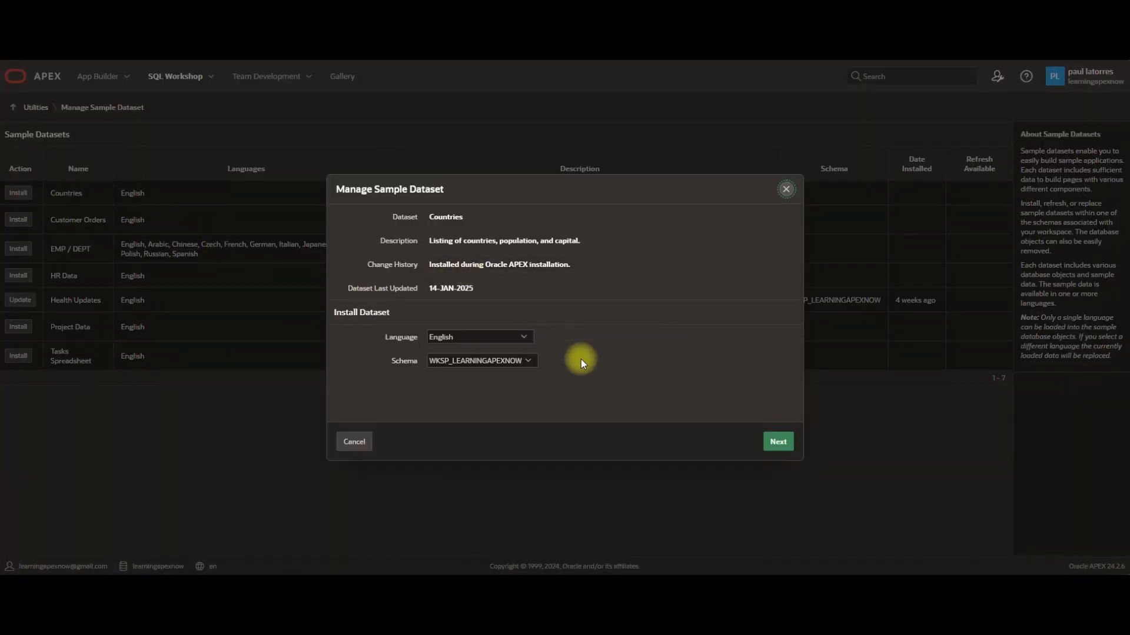
{"action": "left_click", "coordinate": [780, 444]}
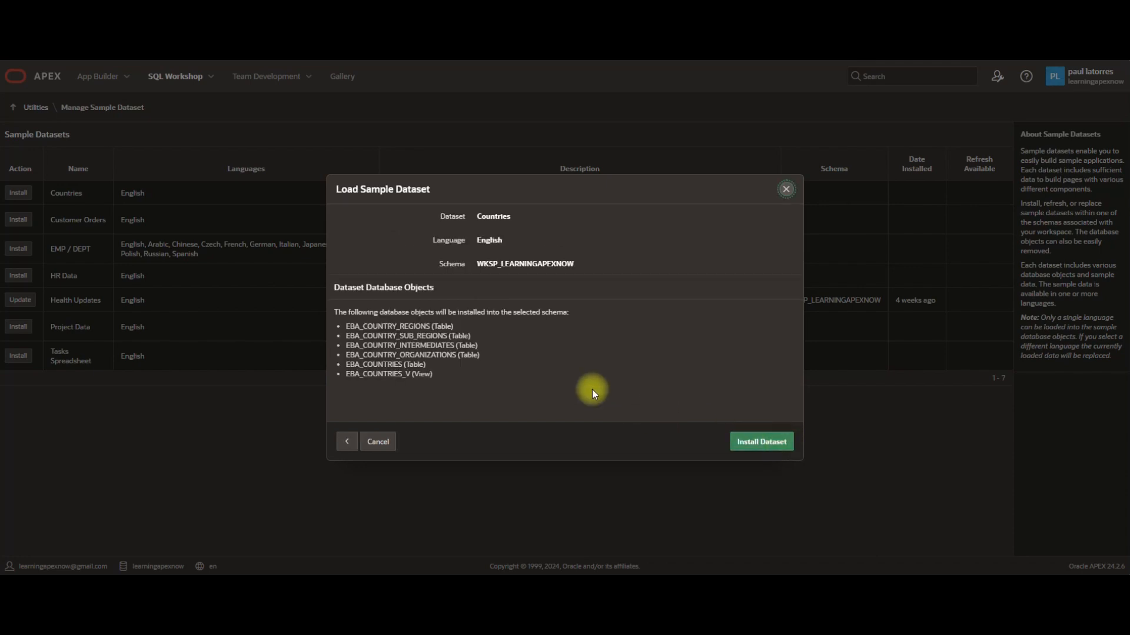
{"action": "left_click_drag", "start_coordinate": [345, 324], "coordinate": [475, 380]}
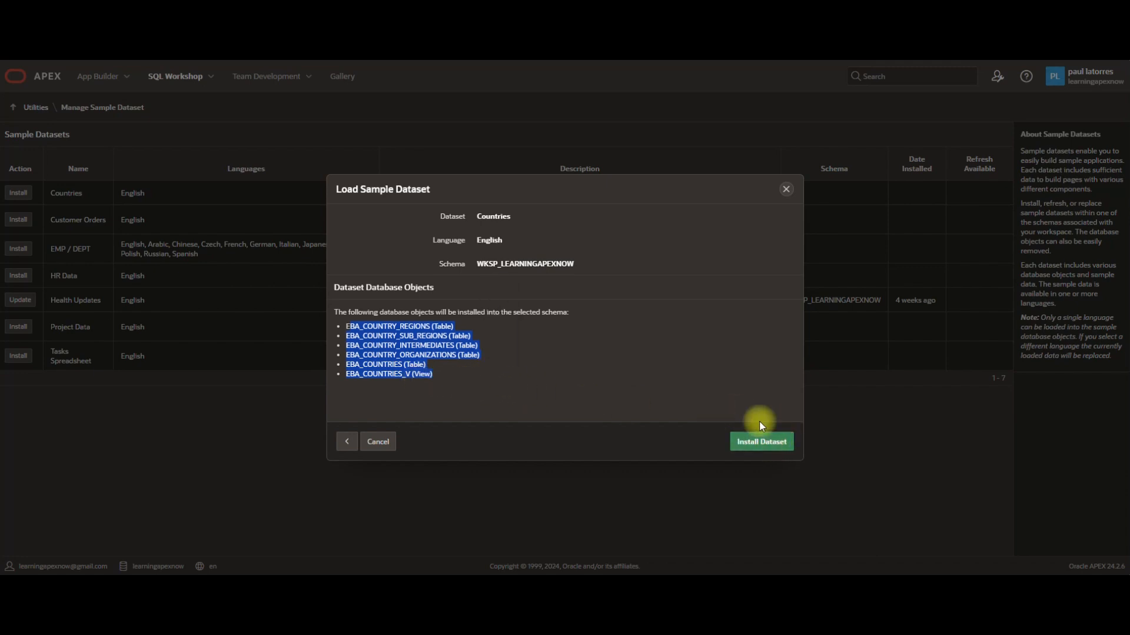
{"action": "left_click", "coordinate": [767, 445]}
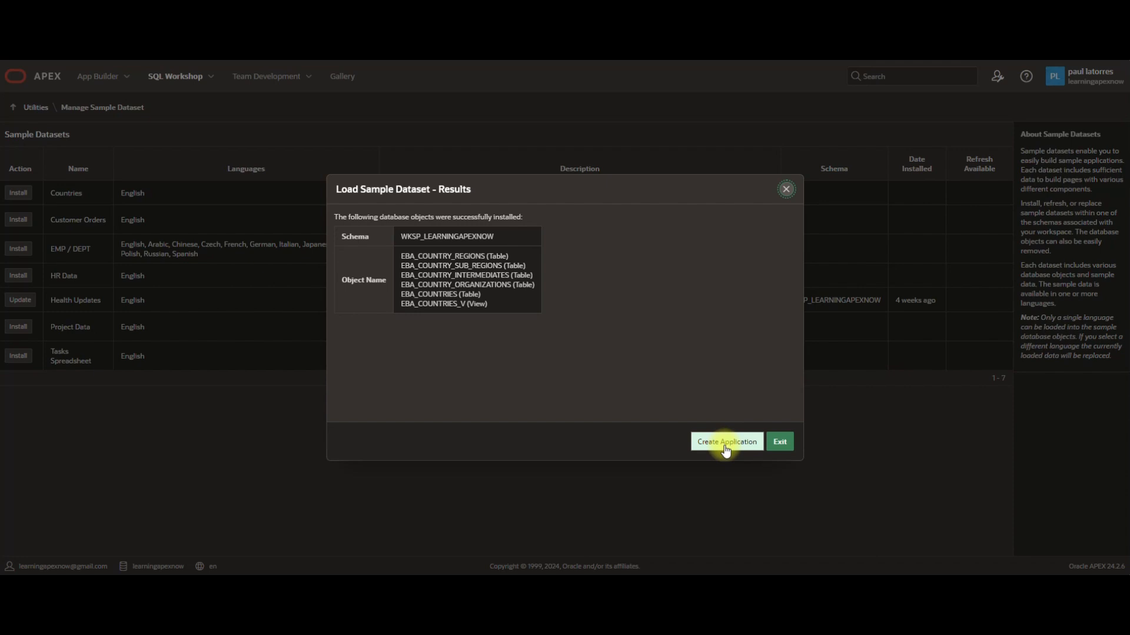
{"action": "left_click", "coordinate": [780, 443]}
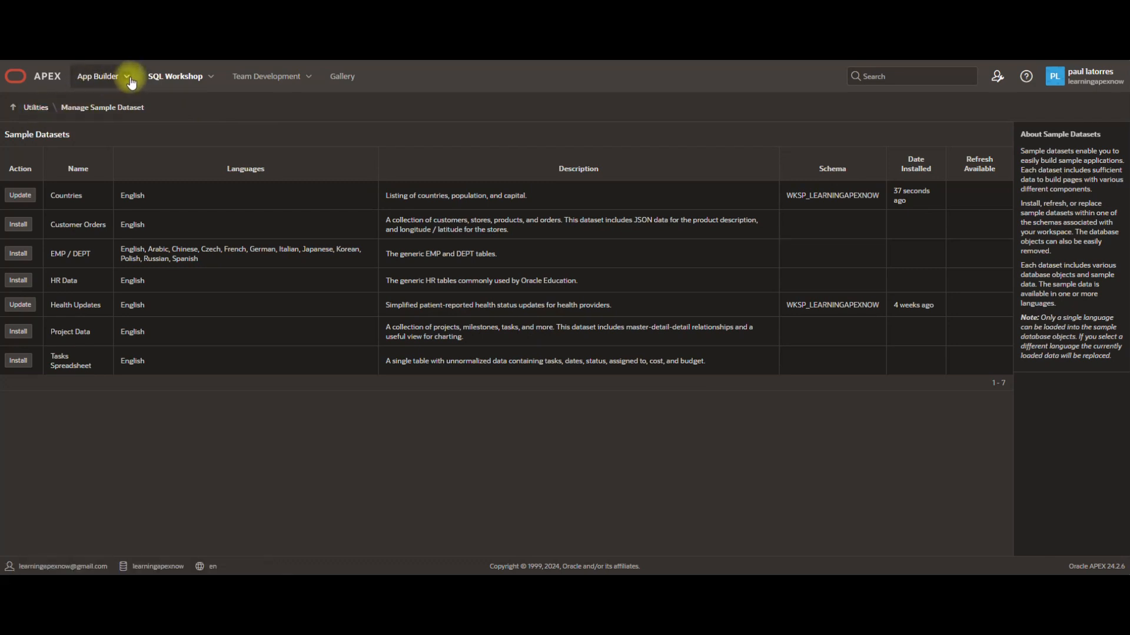
Step: Look through the list of tables in the schema with the Object Browser
{"action": "left_click", "coordinate": [213, 82]}
{"action": "left_click", "coordinate": [187, 102]}
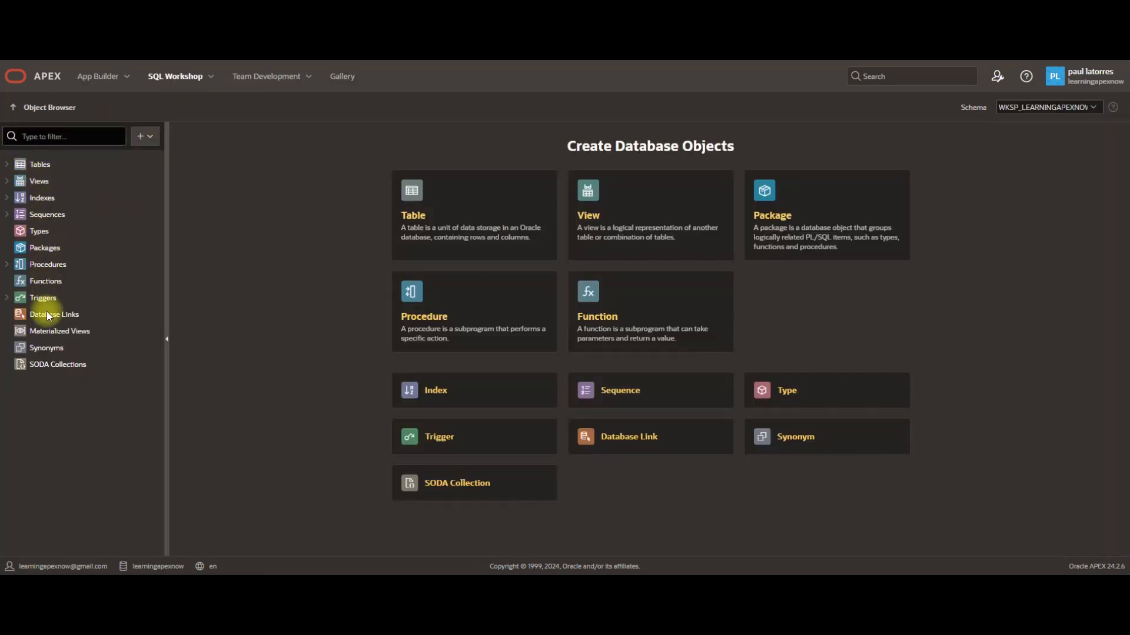
{"action": "left_click", "coordinate": [12, 167]}
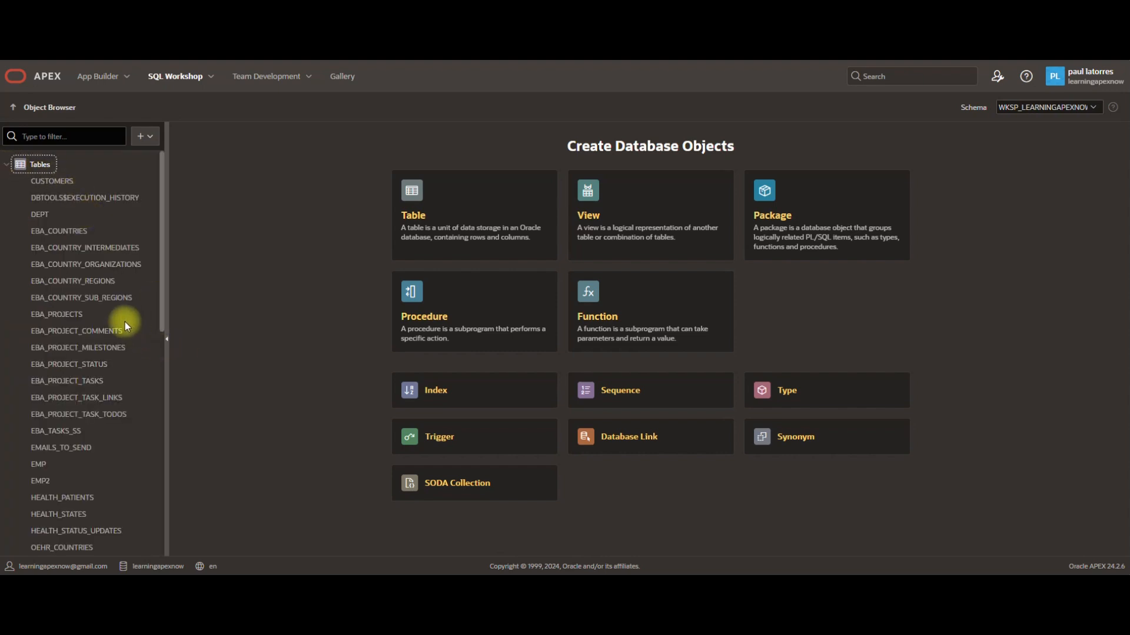
{"action": "scroll", "coordinate": [124, 323], "scroll_direction": "down", "scroll_amount": 5}
{"action": "scroll", "coordinate": [110, 336], "scroll_direction": "up", "scroll_amount": 5}
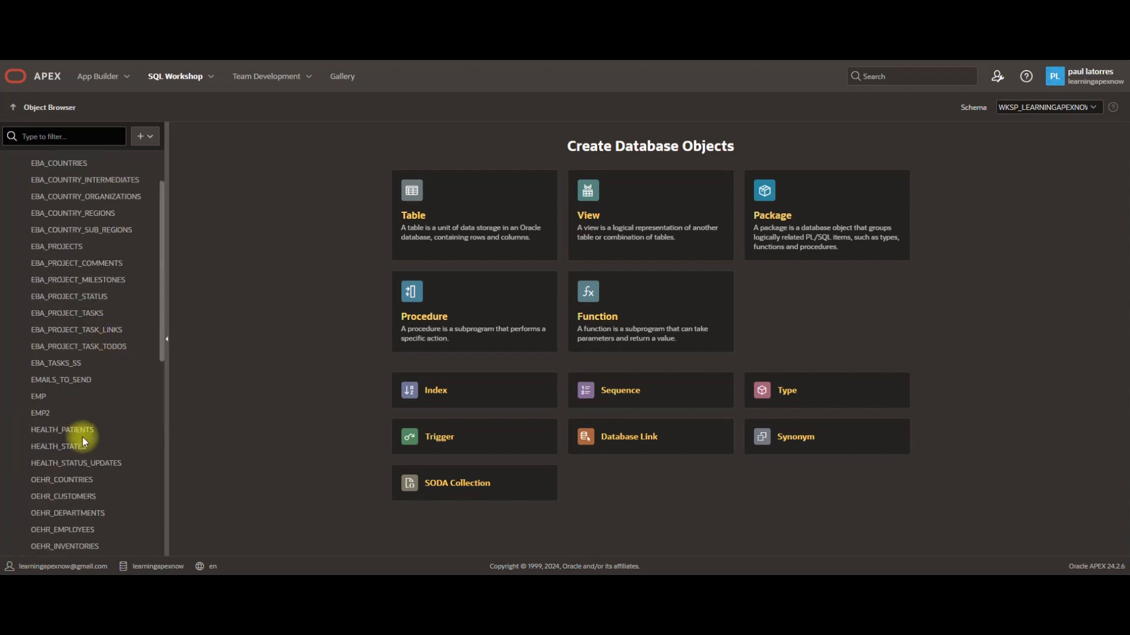
{"action": "scroll", "coordinate": [88, 491], "scroll_direction": "down", "scroll_amount": 4}
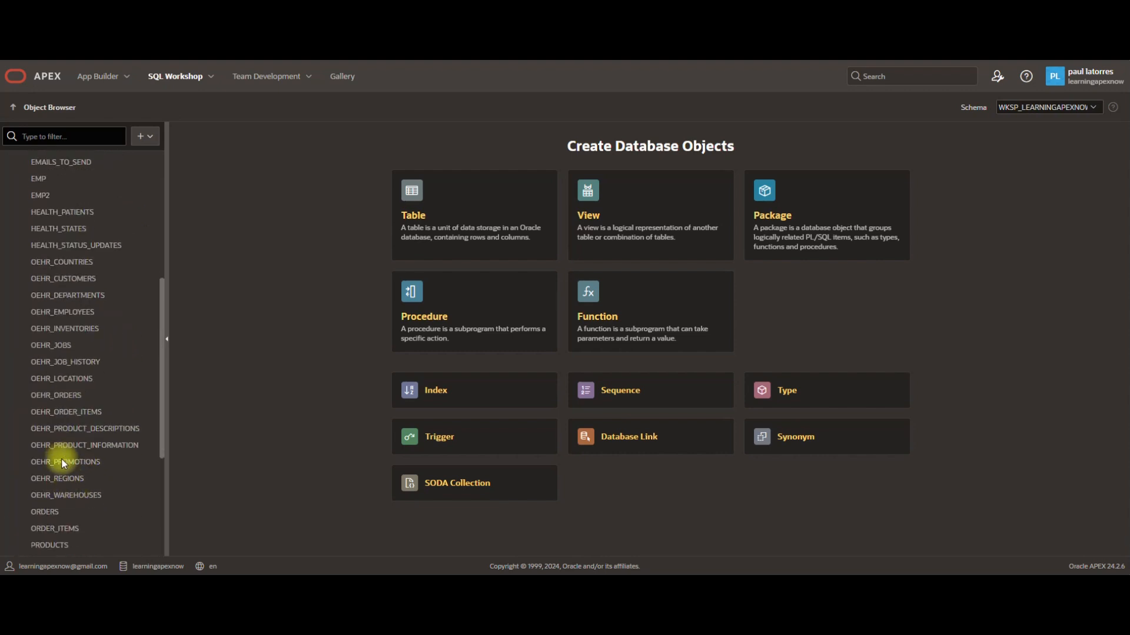
{"action": "scroll", "coordinate": [81, 415], "scroll_direction": "up", "scroll_amount": 5}
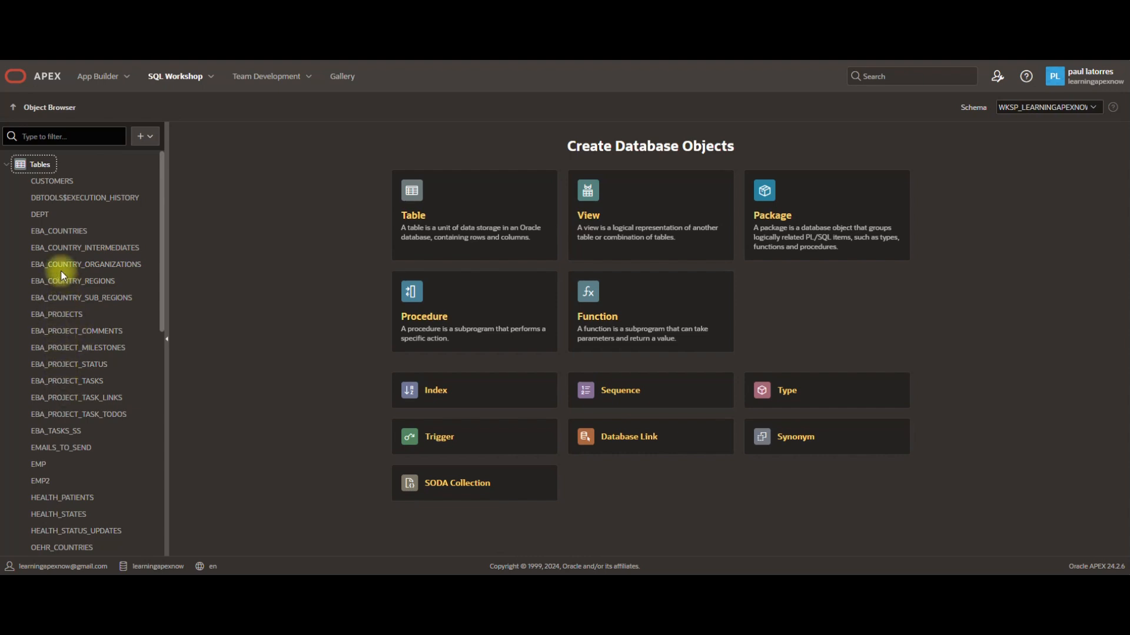
Step: View the EBA_COUNTRY_INTERMEDIATES, EBA_COUNTRY_ORGANIZATIONS, EBA_COUNTRY_REGIONS, EBA_COUNTRY_SUB_REGIONS and EBA_PROJECTS tables one after another
{"action": "left_click", "coordinate": [66, 247]}
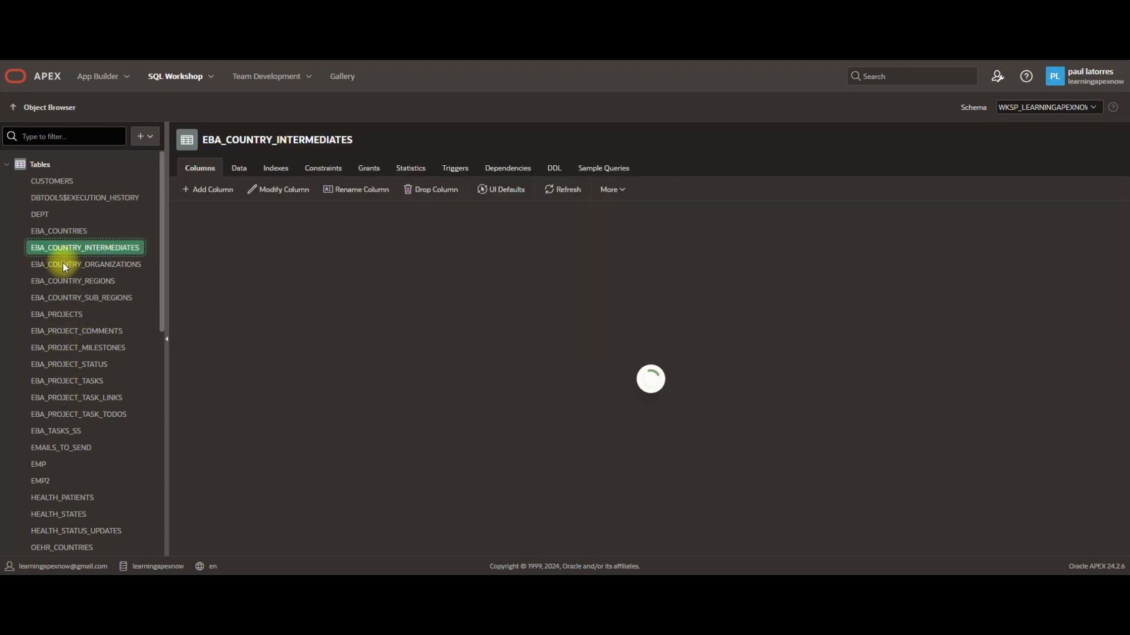
{"action": "left_click", "coordinate": [65, 266]}
{"action": "left_click", "coordinate": [62, 280]}
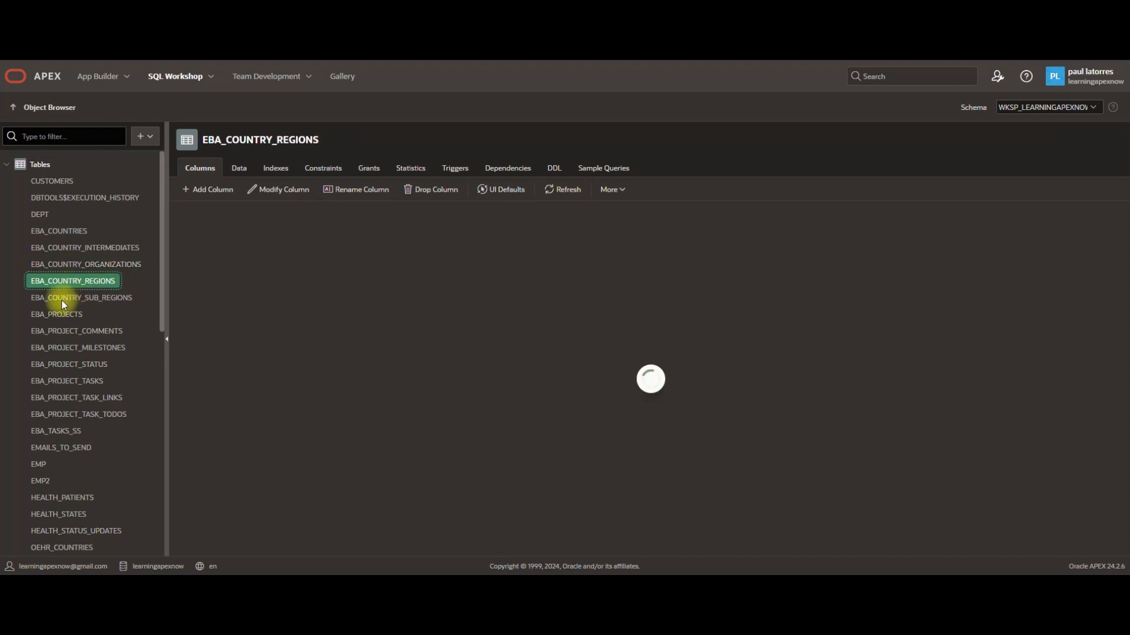
{"action": "left_click", "coordinate": [63, 300]}
{"action": "left_click", "coordinate": [61, 313]}
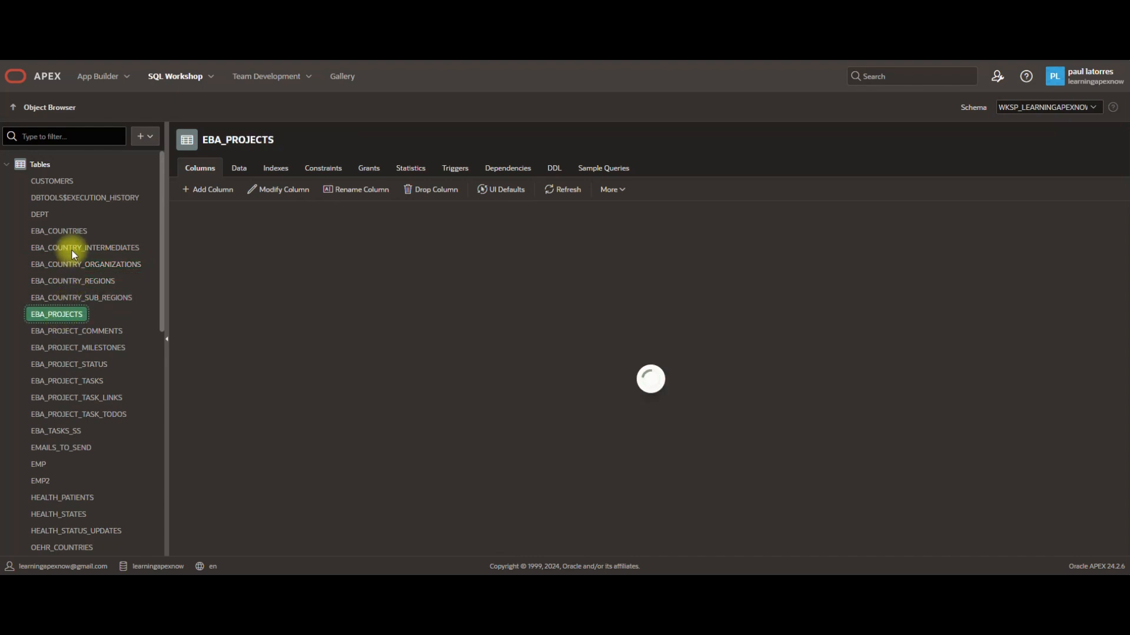
Step: List the schema's views and examine EBA_COUNTRIES_V, comparing it with EBA_PROJECTS_COMPLETED_V and EBA_PROJECTS_V
{"action": "scroll", "coordinate": [74, 255], "scroll_direction": "down", "scroll_amount": 8}
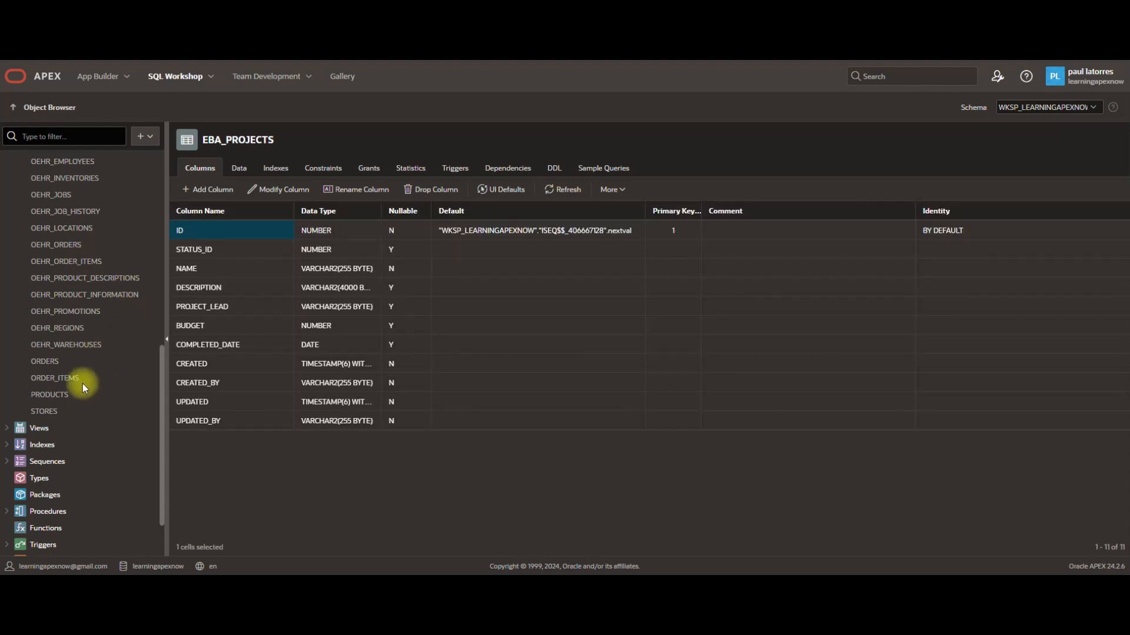
{"action": "scroll", "coordinate": [84, 384], "scroll_direction": "up", "scroll_amount": 4}
{"action": "scroll", "coordinate": [90, 392], "scroll_direction": "down", "scroll_amount": 5}
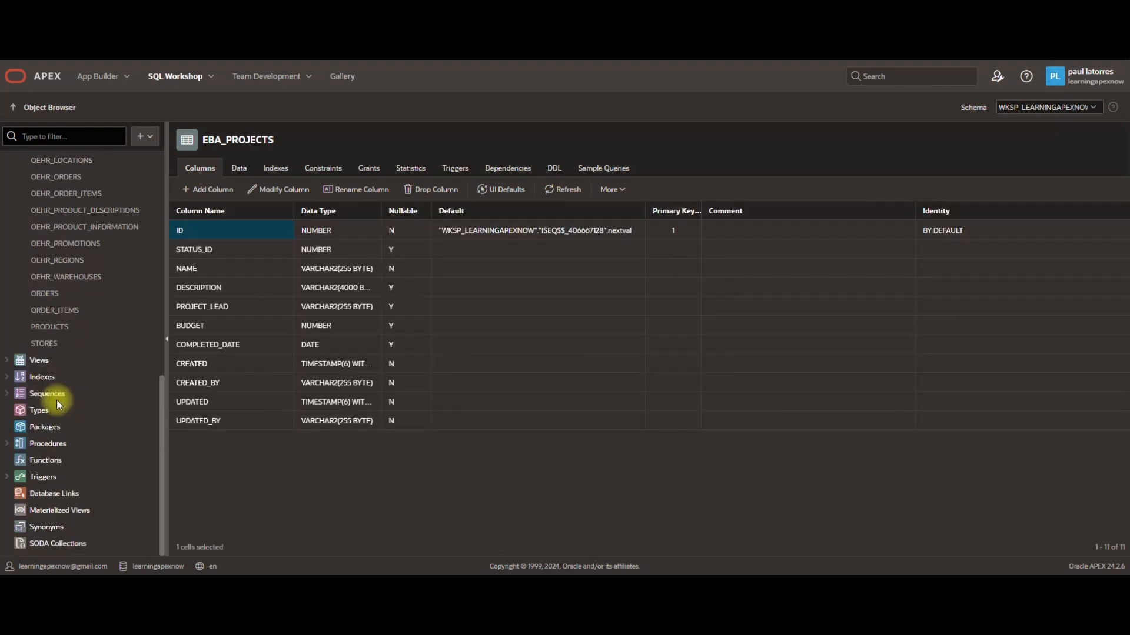
{"action": "left_click", "coordinate": [8, 361]}
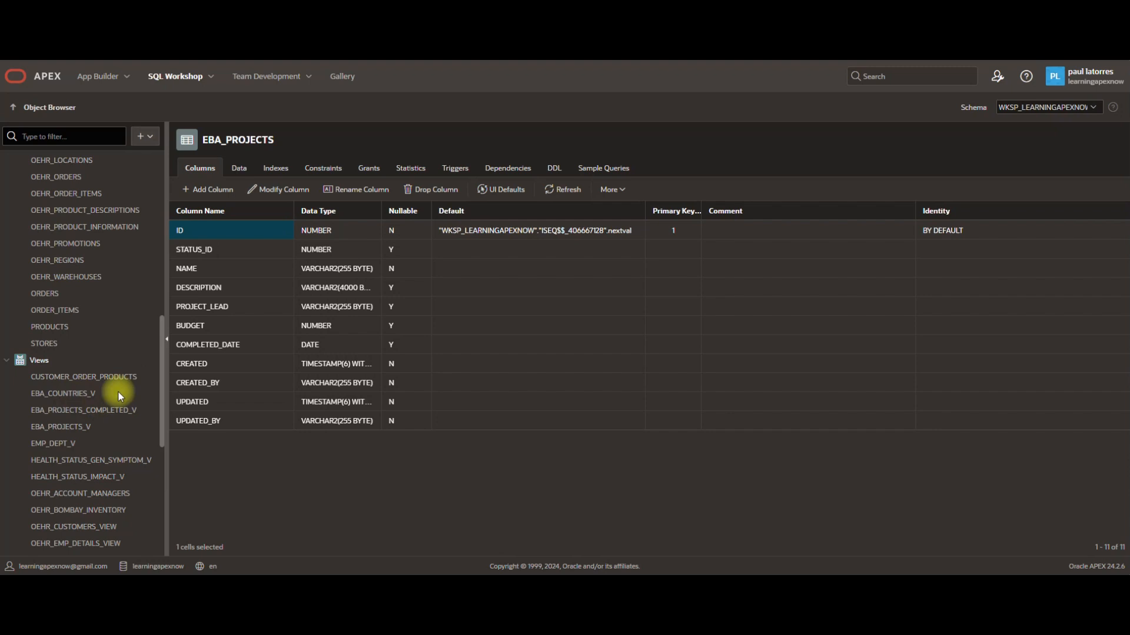
{"action": "left_click", "coordinate": [73, 393]}
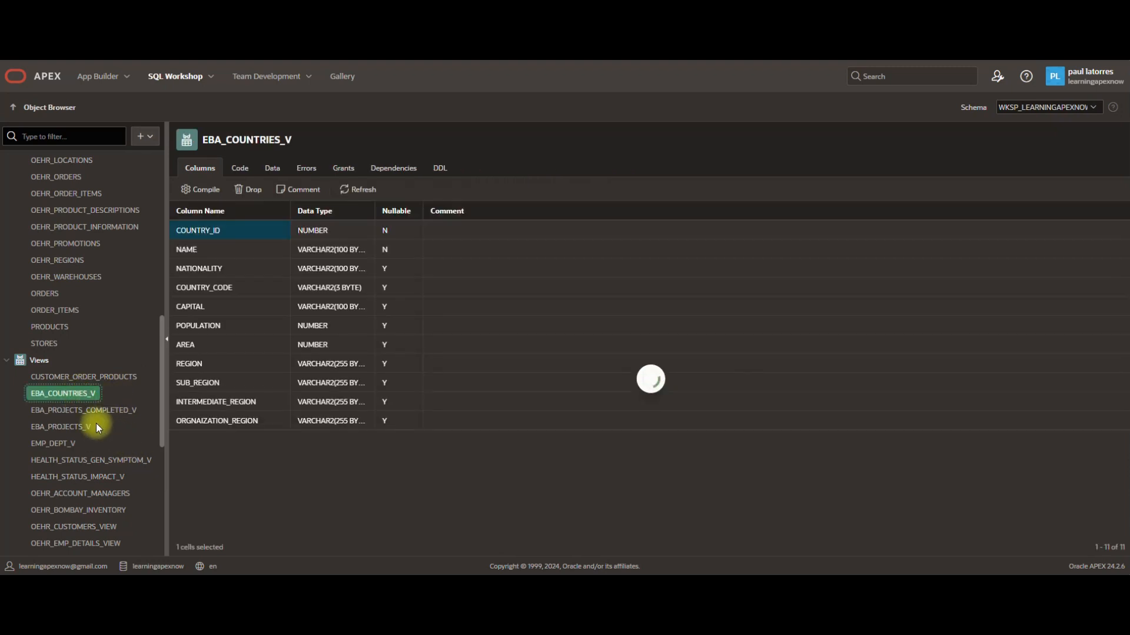
{"action": "left_click", "coordinate": [79, 410]}
{"action": "left_click", "coordinate": [76, 427]}
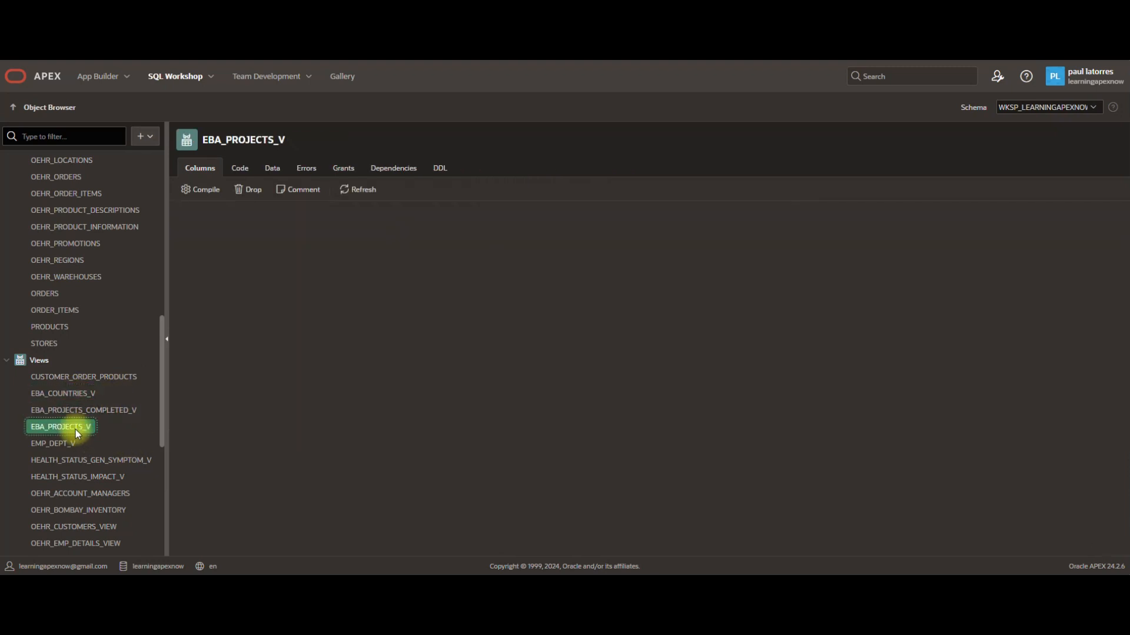
{"action": "left_click", "coordinate": [66, 394]}
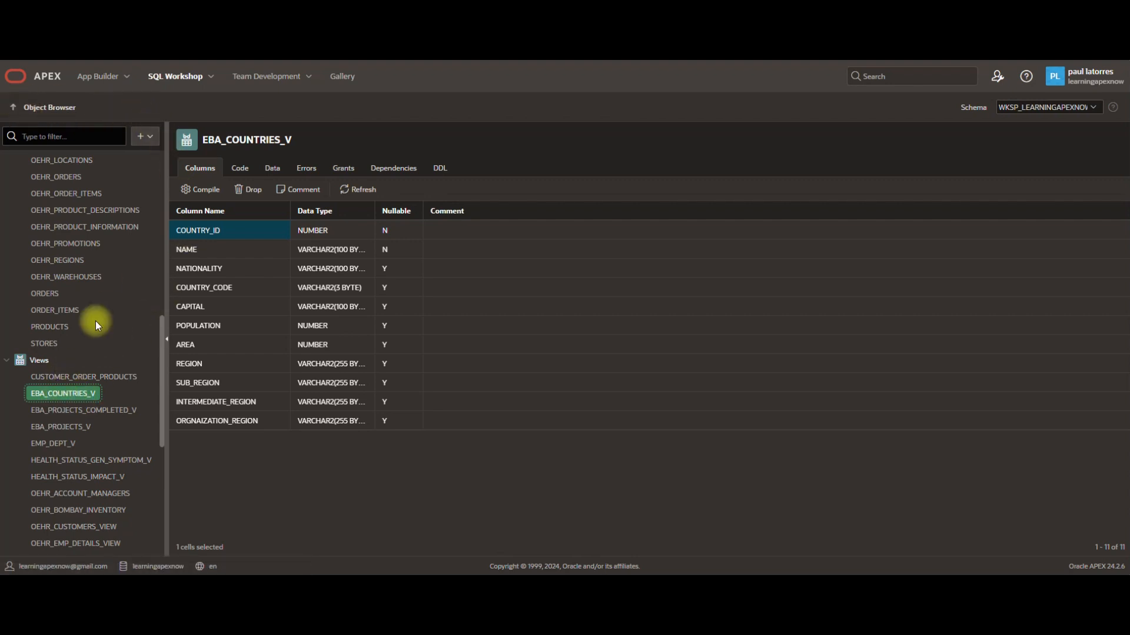
Step: Start a new page in Application 1 and look through the Component, Feature and Legacy page types
{"action": "left_click", "coordinate": [97, 76]}
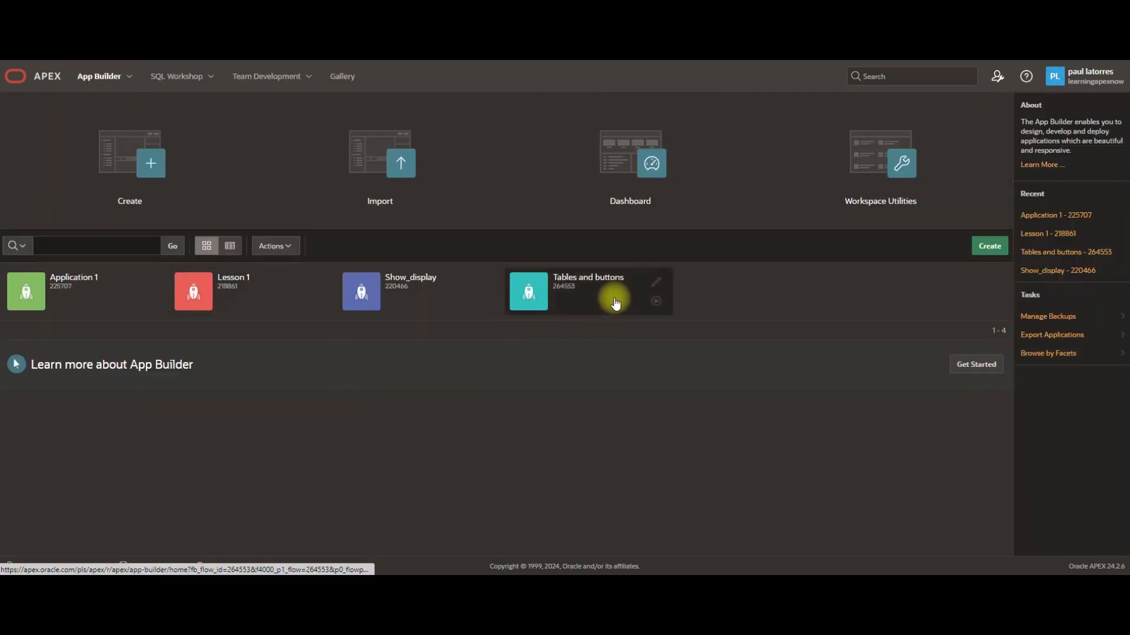
{"action": "left_click", "coordinate": [54, 296]}
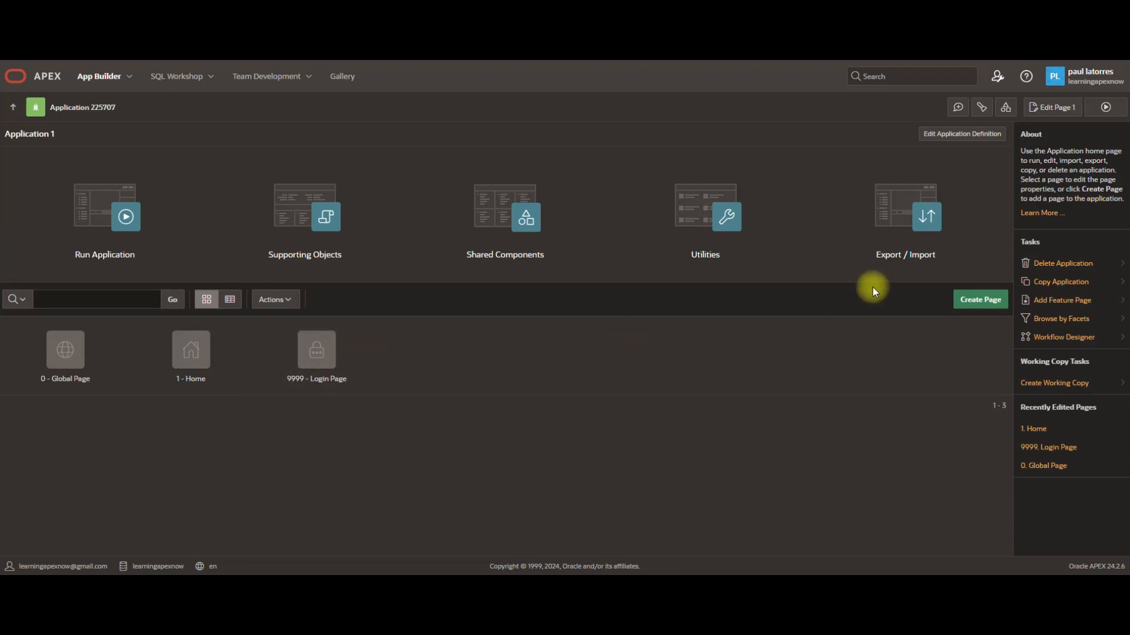
{"action": "left_click", "coordinate": [980, 300]}
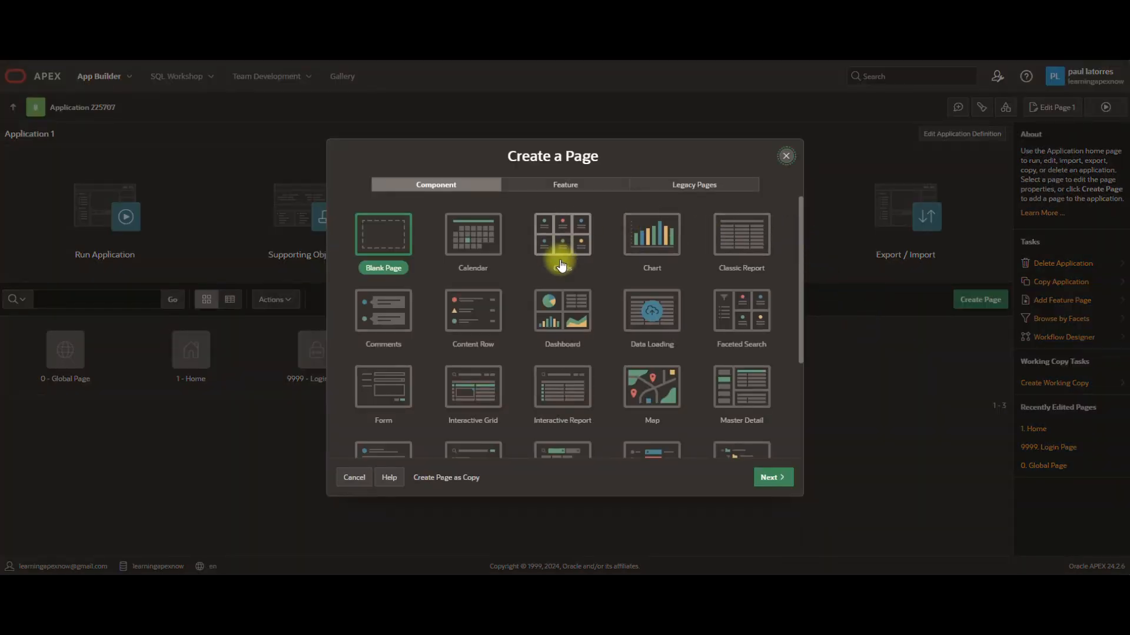
{"action": "scroll", "coordinate": [606, 356], "scroll_direction": "down", "scroll_amount": 3}
{"action": "scroll", "coordinate": [606, 353], "scroll_direction": "up", "scroll_amount": 5}
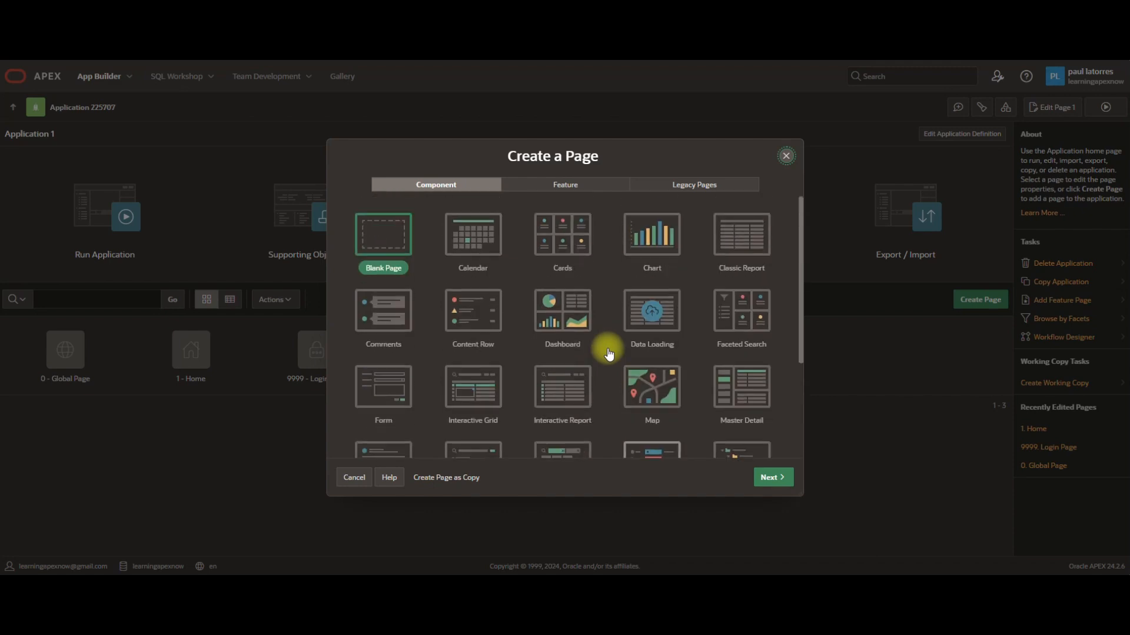
{"action": "left_click", "coordinate": [571, 189]}
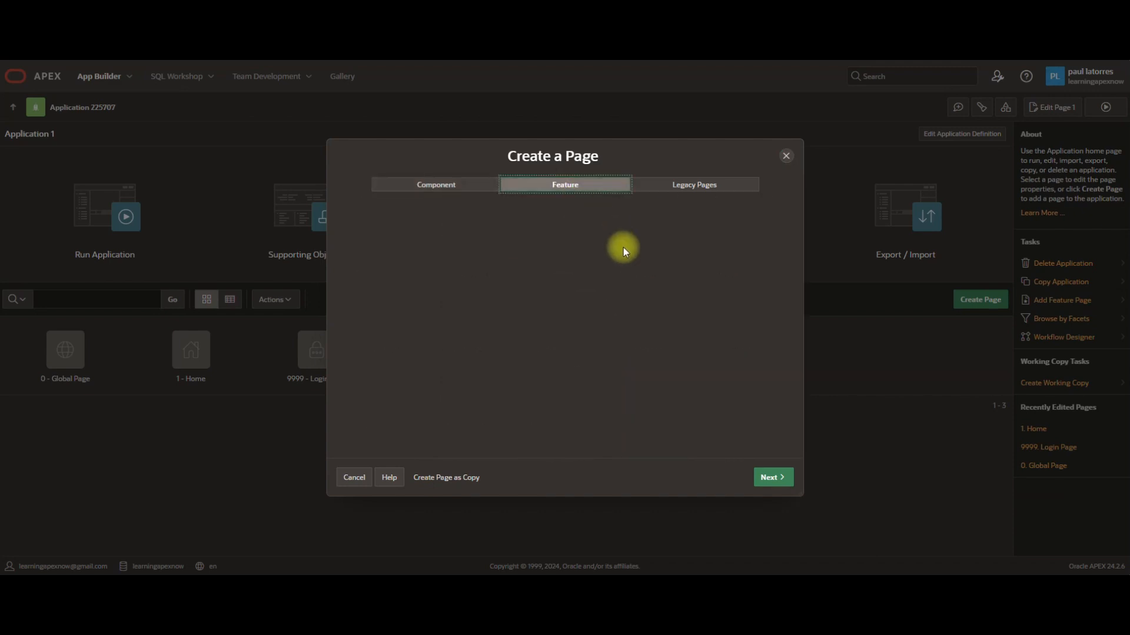
{"action": "left_click", "coordinate": [682, 187]}
{"action": "left_click", "coordinate": [434, 186]}
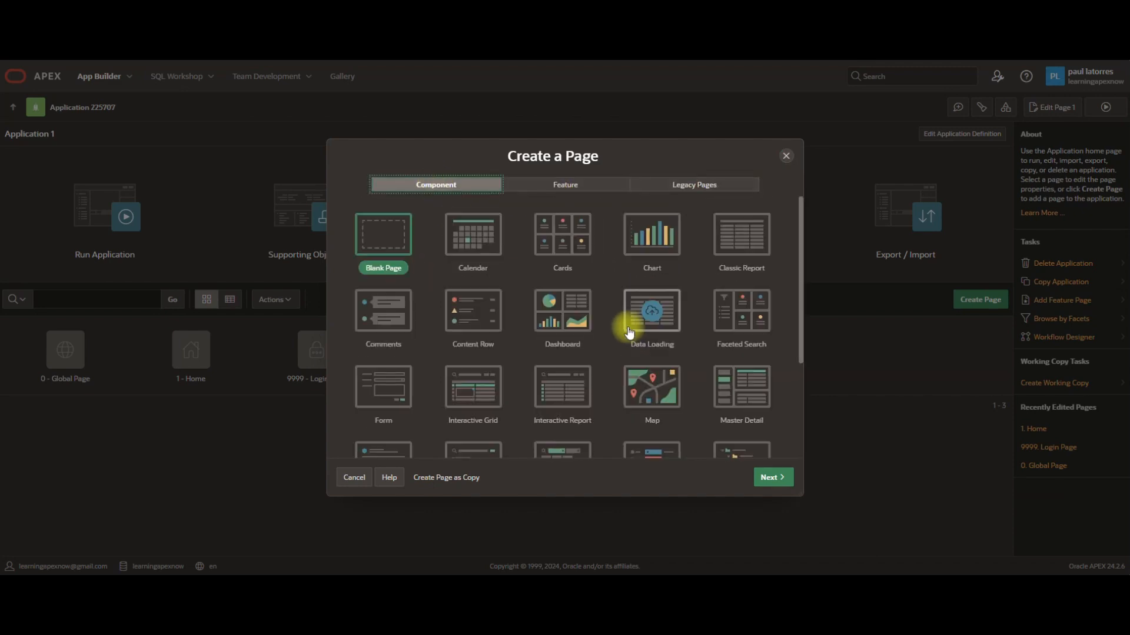
Step: Choose a Classic Report page, name it Countries, and include a form page named EditCountries
{"action": "left_click", "coordinate": [745, 244]}
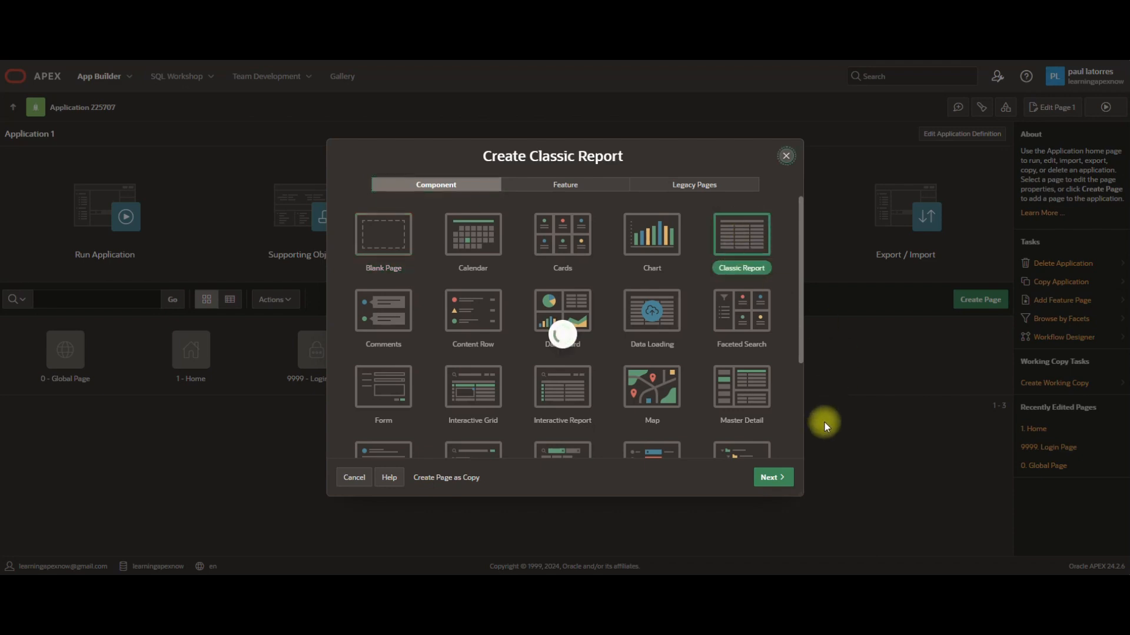
{"action": "left_click", "coordinate": [773, 477]}
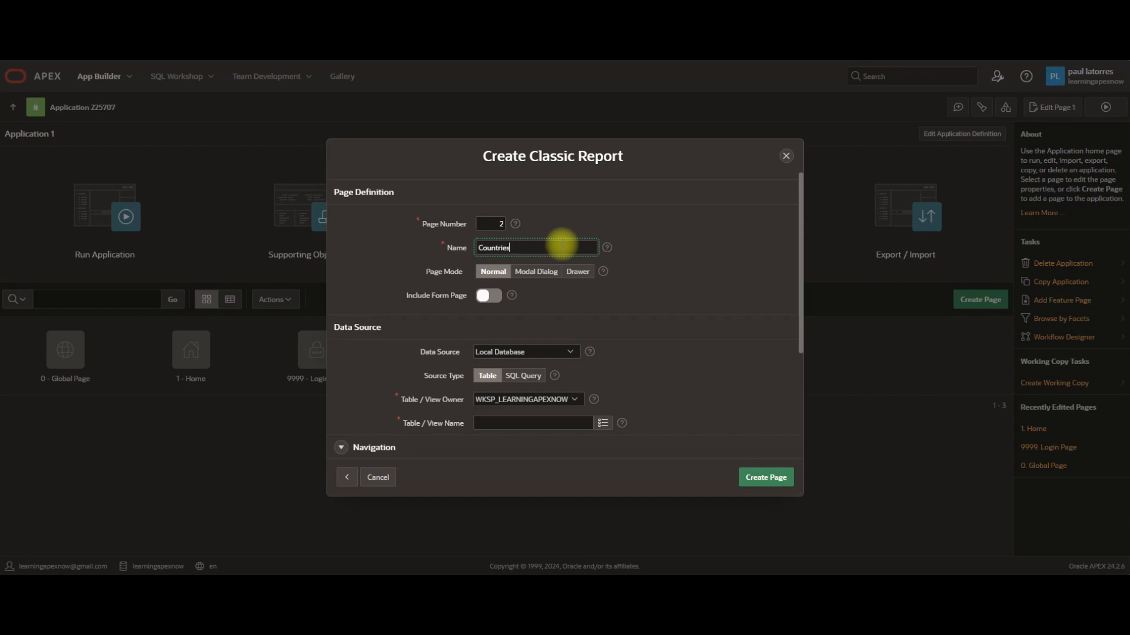
{"action": "left_click", "coordinate": [499, 302]}
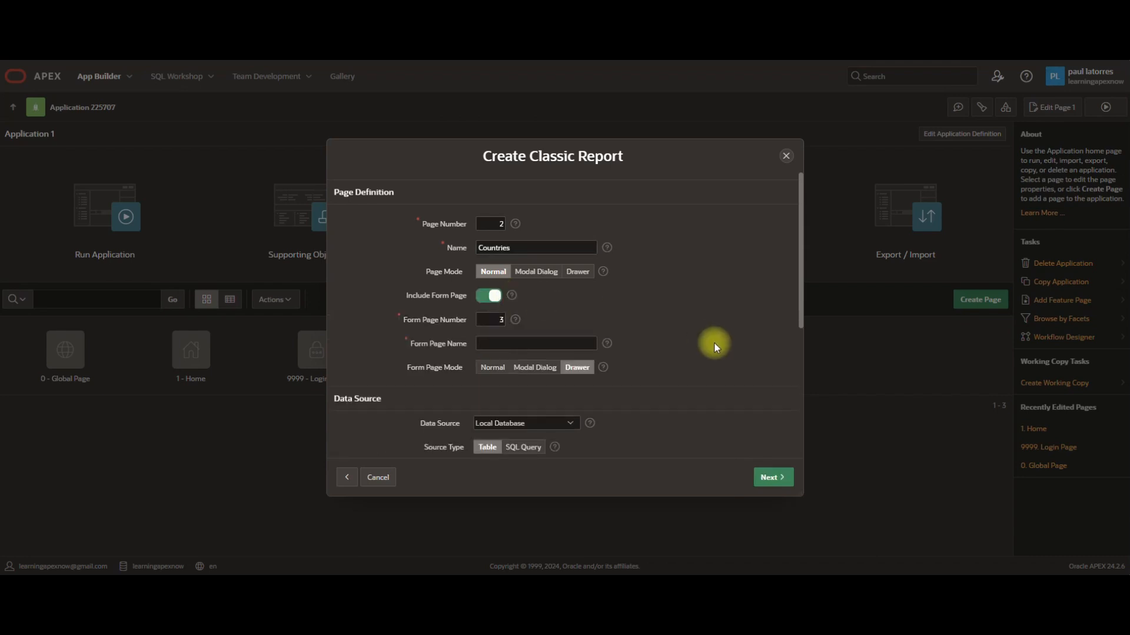
{"action": "left_click", "coordinate": [527, 345]}
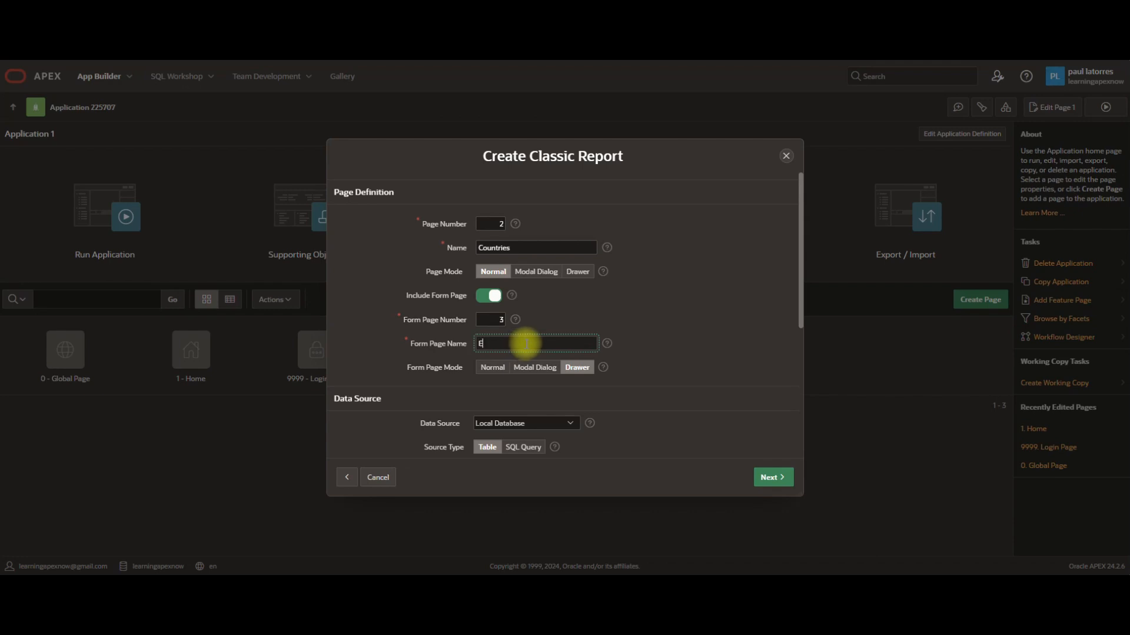
{"action": "type", "text": "EditCour"}
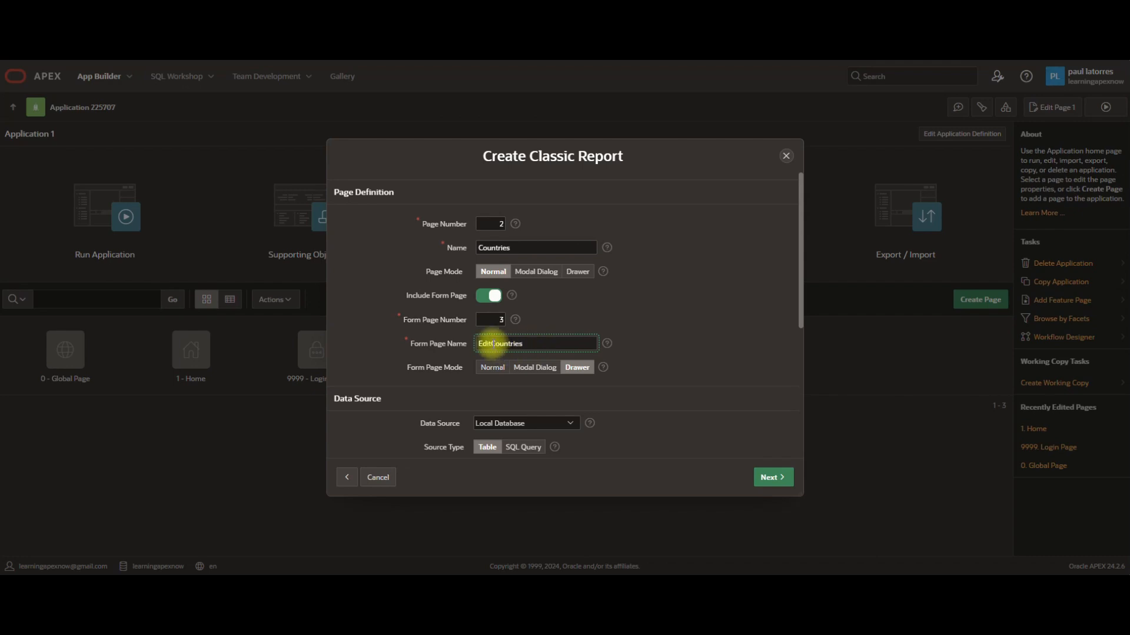
{"action": "left_click", "coordinate": [494, 297]}
{"action": "left_click", "coordinate": [494, 298]}
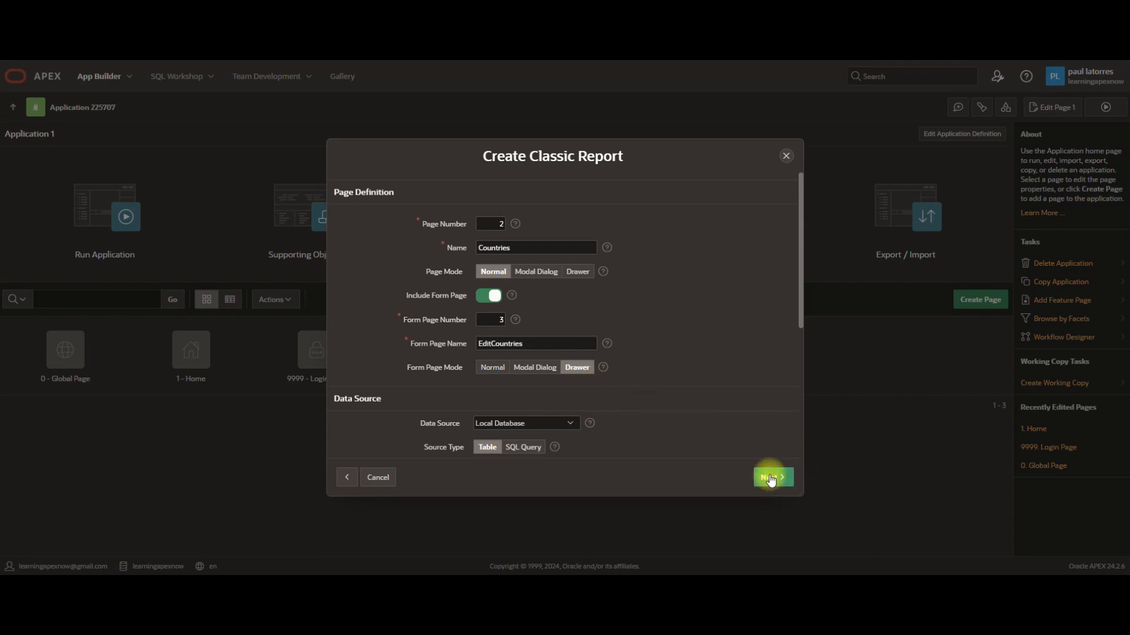
Step: Browse the available tables and views for the report's data source and select the EBA_COUNTRIES_V view
{"action": "scroll", "coordinate": [747, 391], "scroll_direction": "down", "scroll_amount": 4}
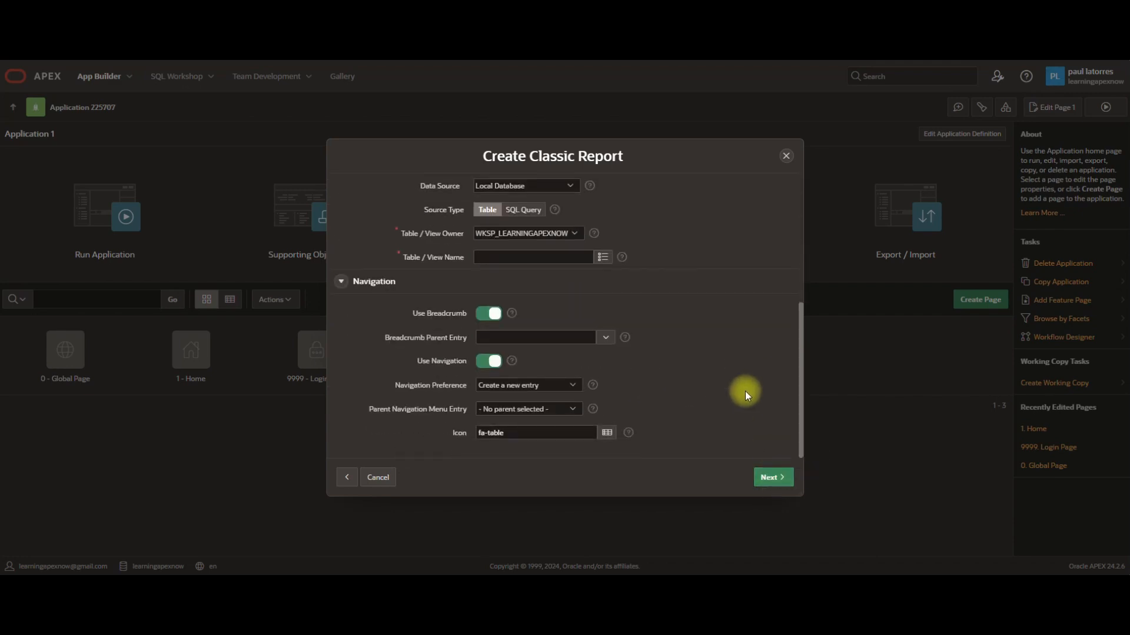
{"action": "scroll", "coordinate": [744, 391], "scroll_direction": "up", "scroll_amount": 4}
{"action": "scroll", "coordinate": [739, 390], "scroll_direction": "down", "scroll_amount": 4}
{"action": "scroll", "coordinate": [626, 218], "scroll_direction": "up", "scroll_amount": 4}
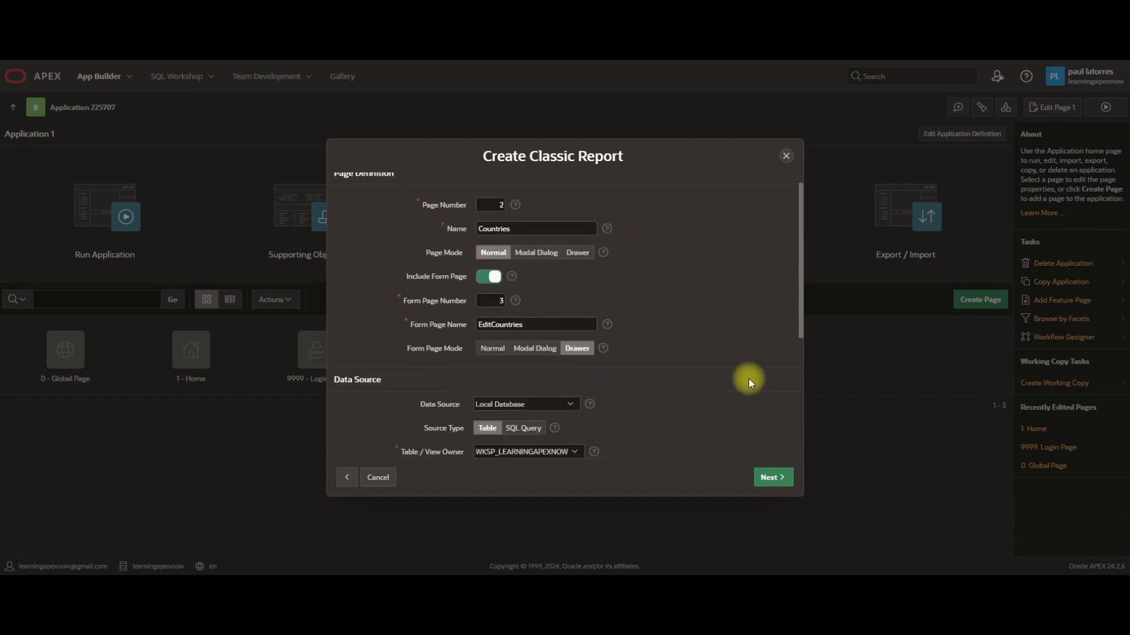
{"action": "left_click_drag", "start_coordinate": [799, 263], "coordinate": [799, 352]}
{"action": "left_click", "coordinate": [606, 313]}
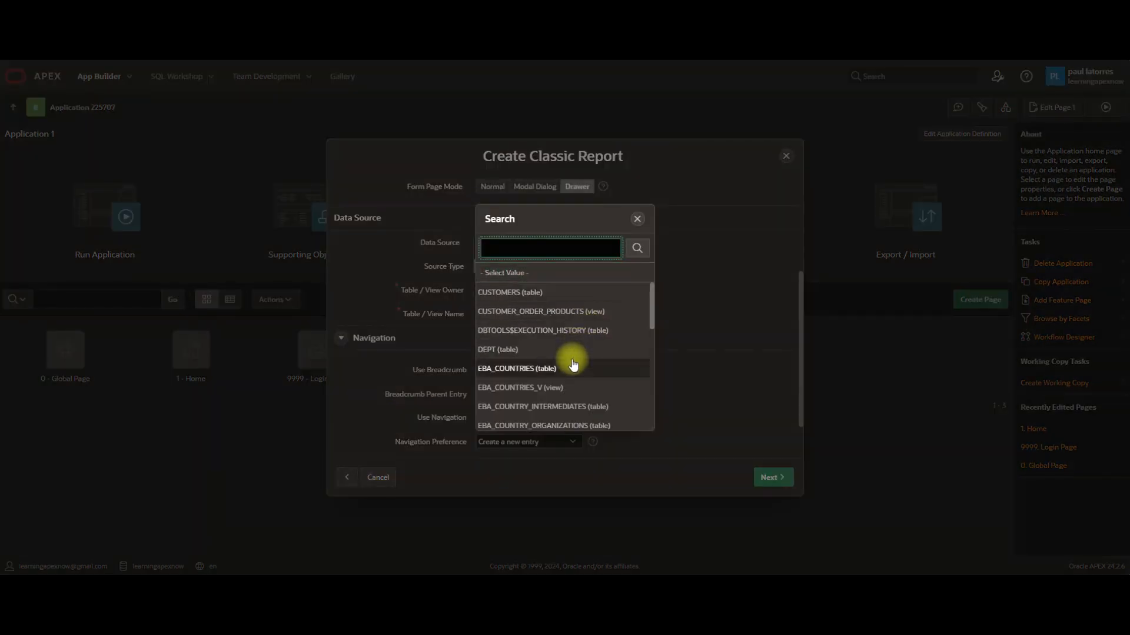
{"action": "scroll", "coordinate": [573, 365], "scroll_direction": "down", "scroll_amount": 10}
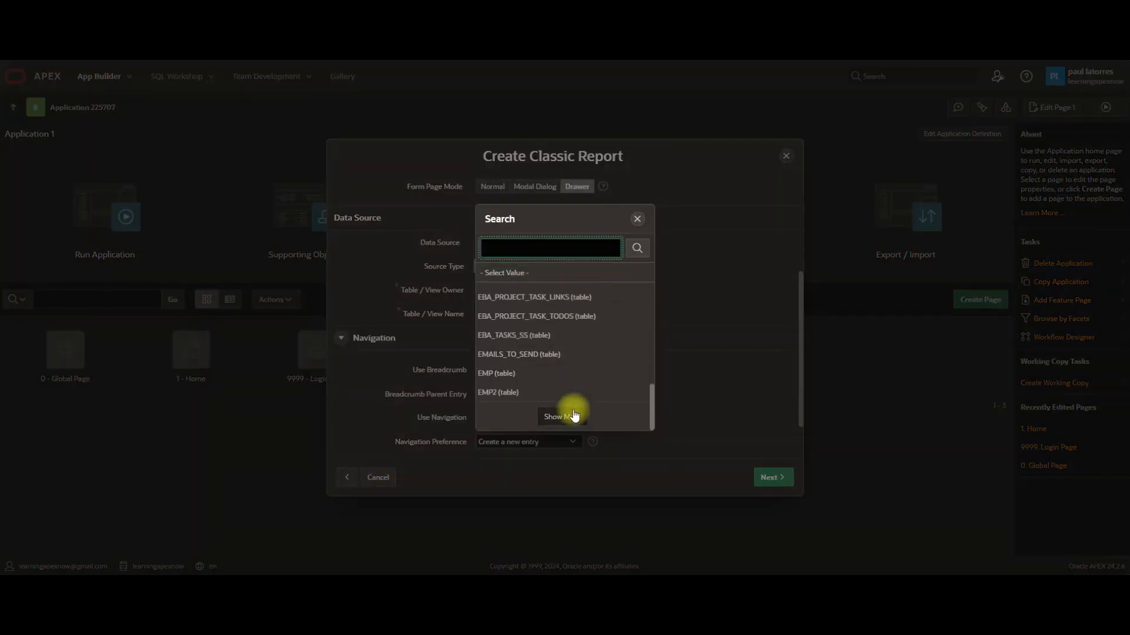
{"action": "left_click", "coordinate": [575, 416]}
{"action": "scroll", "coordinate": [573, 409], "scroll_direction": "down", "scroll_amount": 6}
{"action": "left_click", "coordinate": [563, 417]}
{"action": "scroll", "coordinate": [568, 394], "scroll_direction": "down", "scroll_amount": 5}
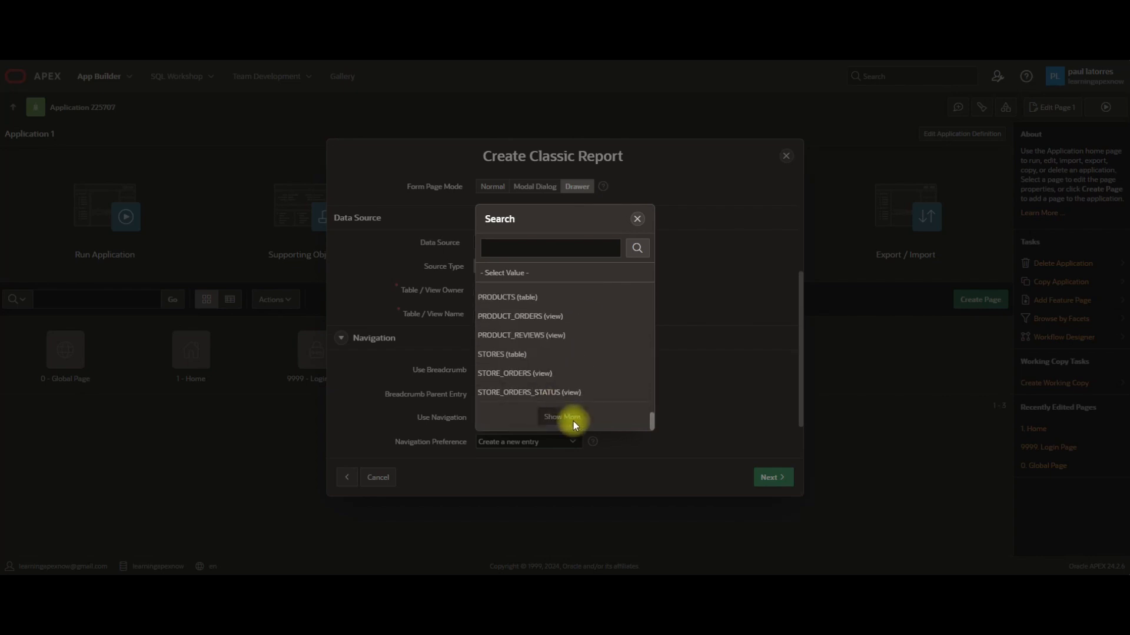
{"action": "scroll", "coordinate": [563, 380], "scroll_direction": "up", "scroll_amount": 10}
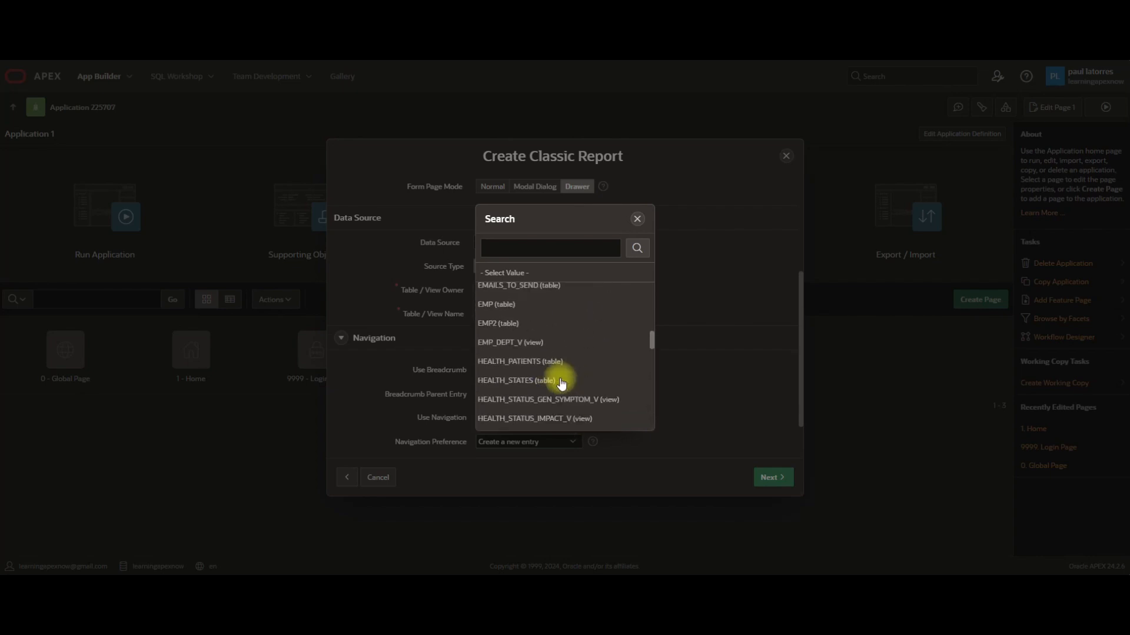
{"action": "scroll", "coordinate": [541, 378], "scroll_direction": "up", "scroll_amount": 5}
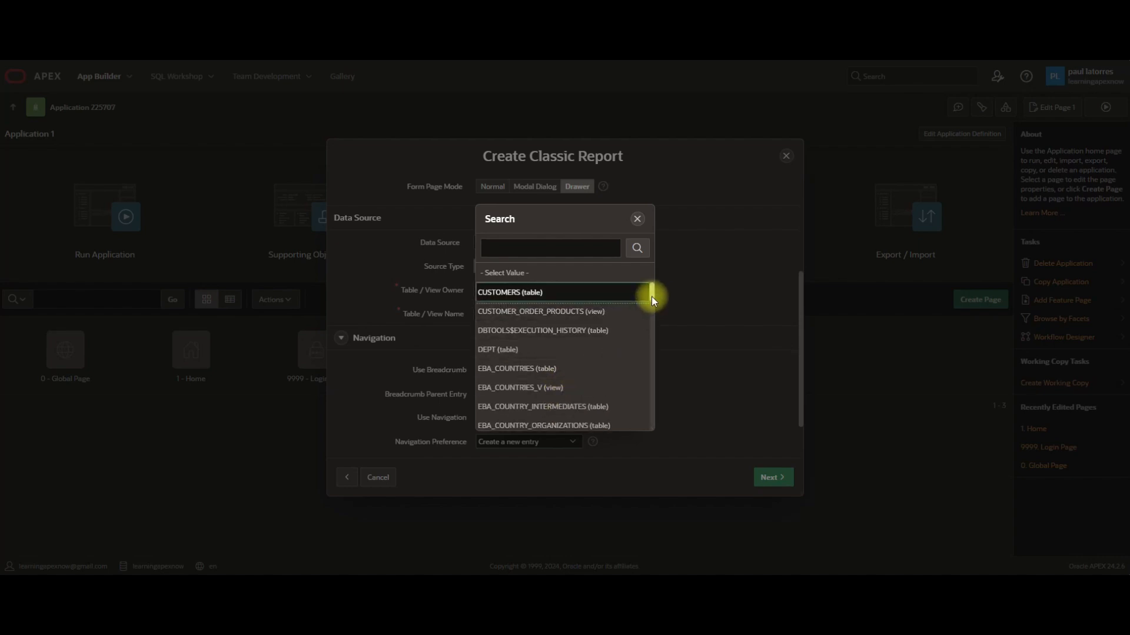
{"action": "left_click_drag", "start_coordinate": [651, 294], "coordinate": [648, 302]}
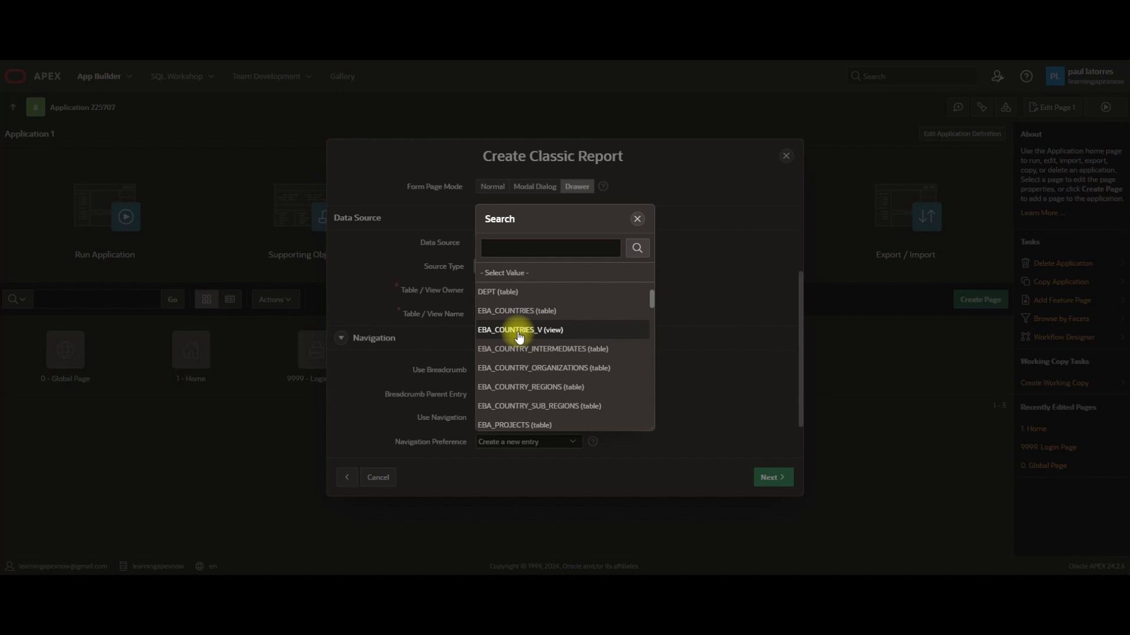
{"action": "left_click", "coordinate": [520, 330]}
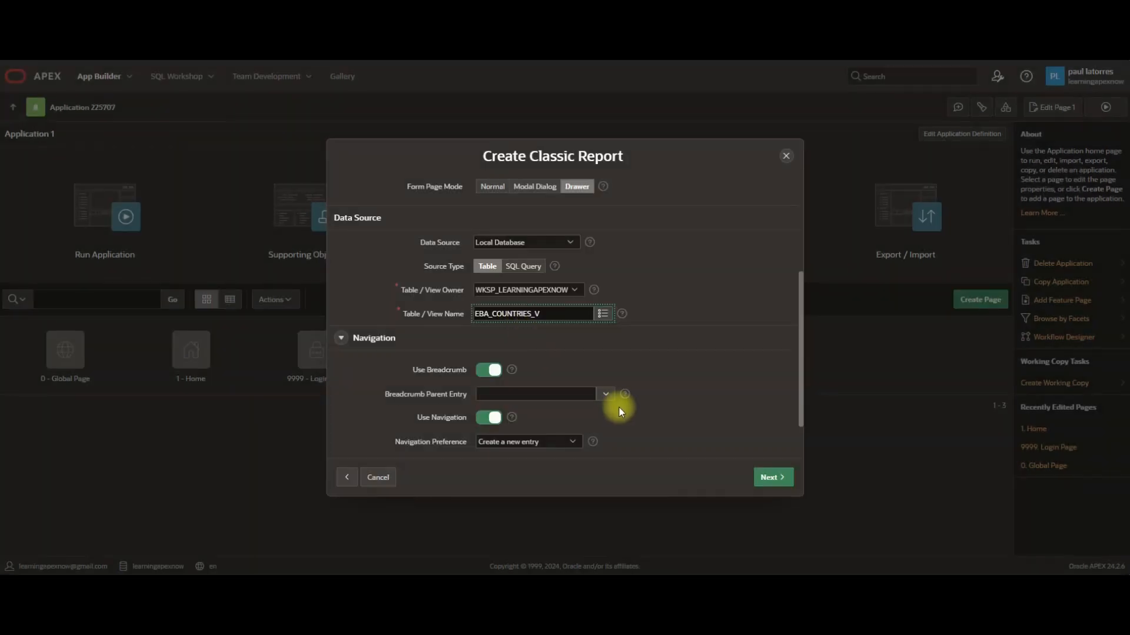
Step: Keep the default navigation settings, set Primary Key Column 1 to COUNTRY_ID (Number), and create the report and form pages
{"action": "scroll", "coordinate": [687, 383], "scroll_direction": "down", "scroll_amount": 1}
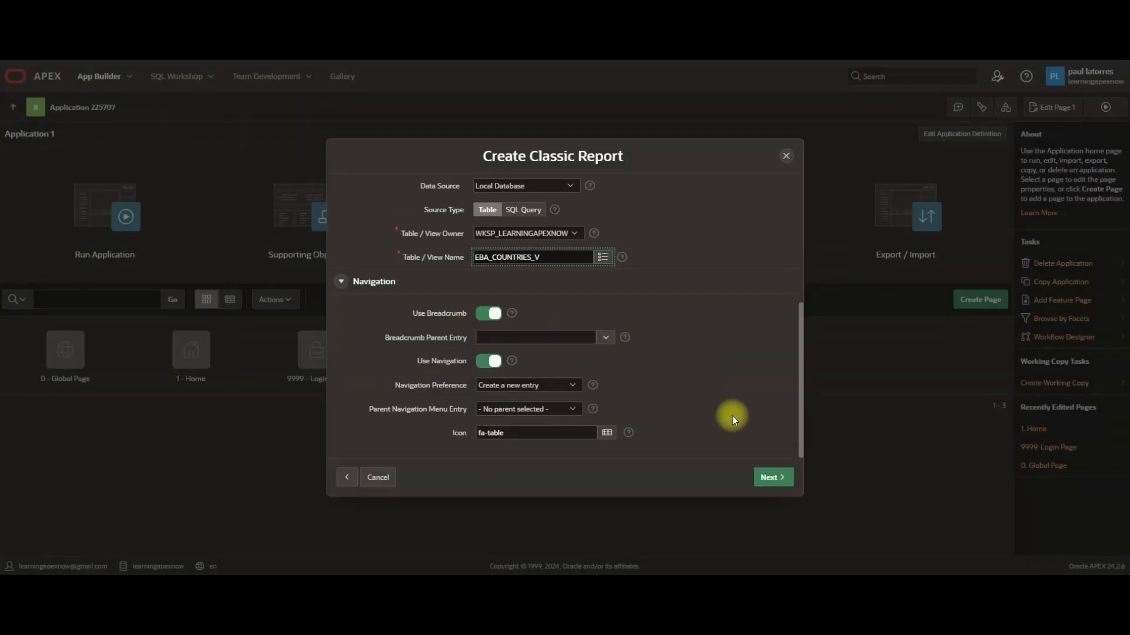
{"action": "left_click", "coordinate": [774, 478]}
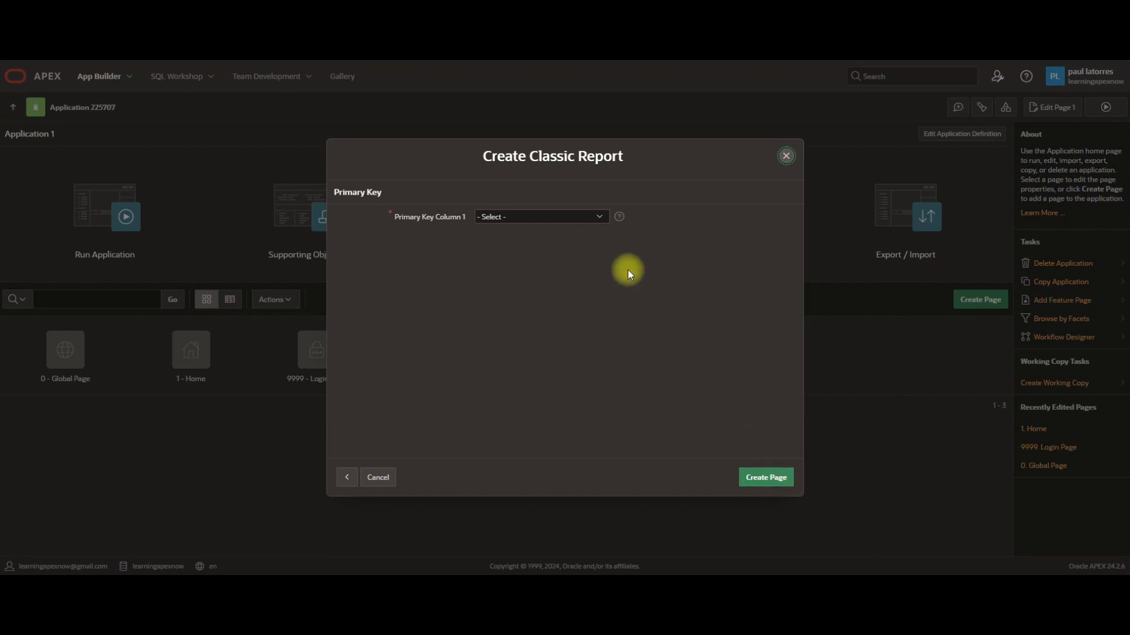
{"action": "left_click", "coordinate": [599, 218]}
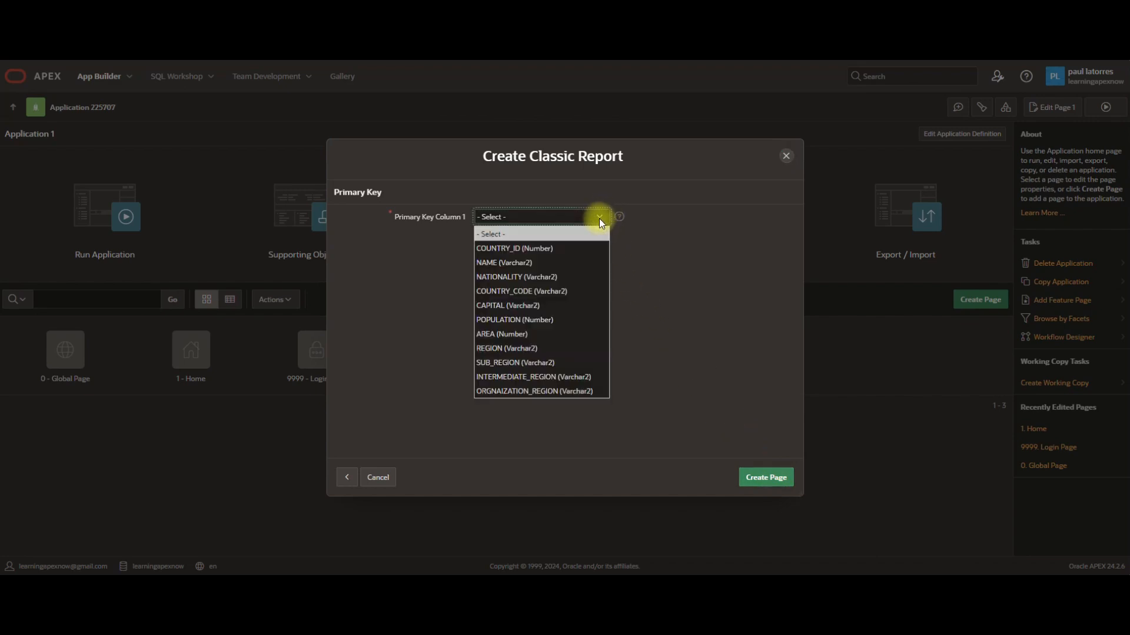
{"action": "left_click", "coordinate": [539, 248]}
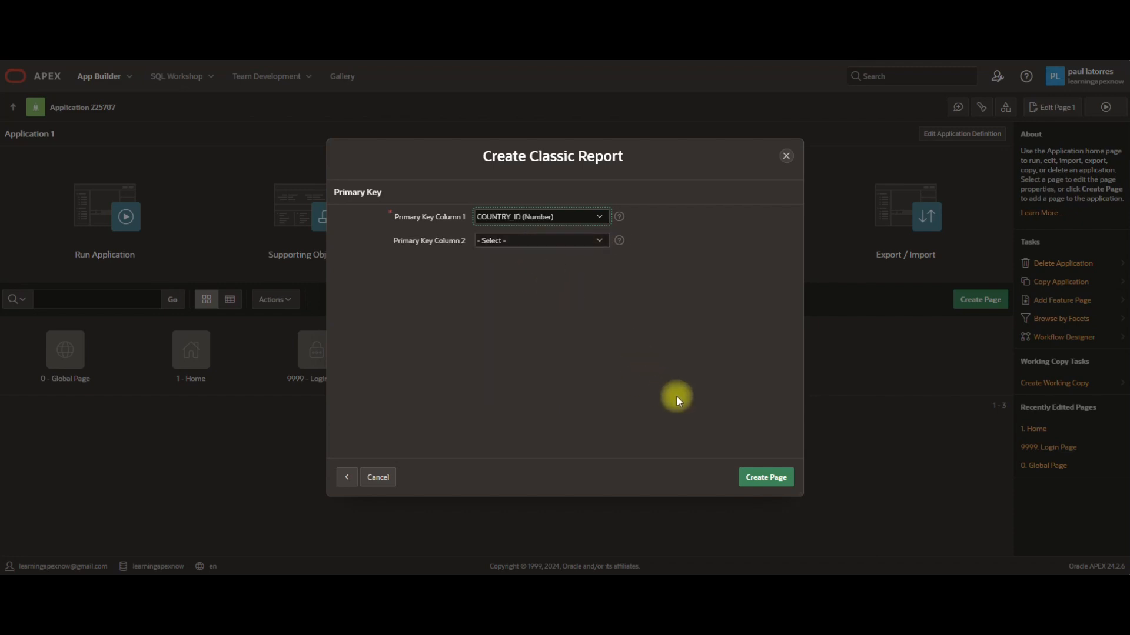
{"action": "left_click", "coordinate": [770, 478]}
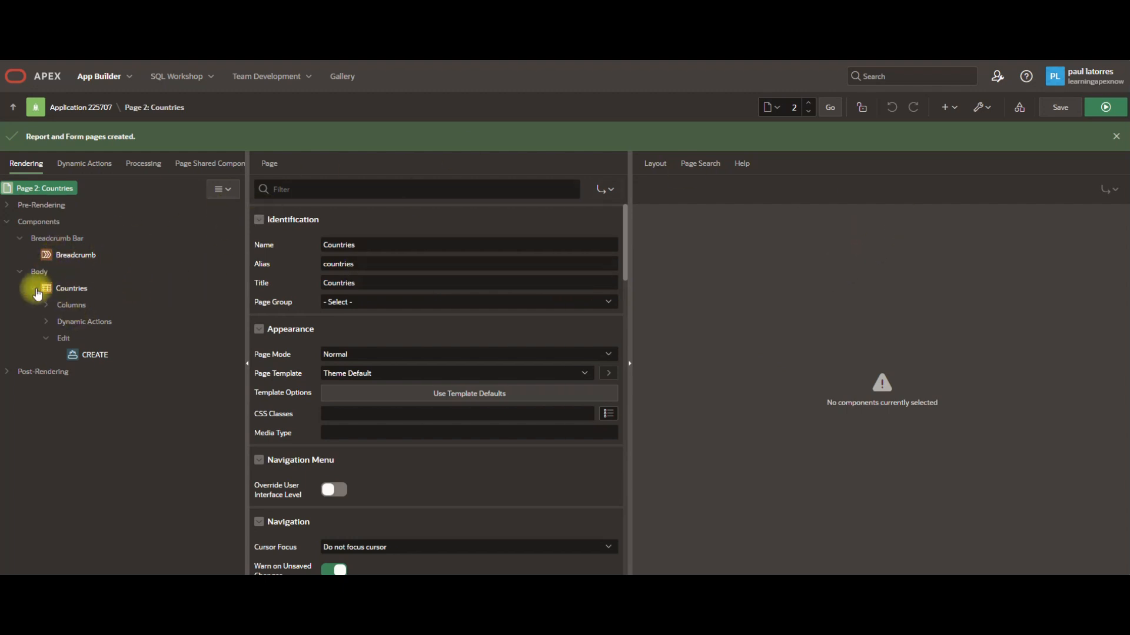
Step: Examine the Countries region's source and columns, and the COUNTRY_ID column's link settings
{"action": "left_click", "coordinate": [59, 289]}
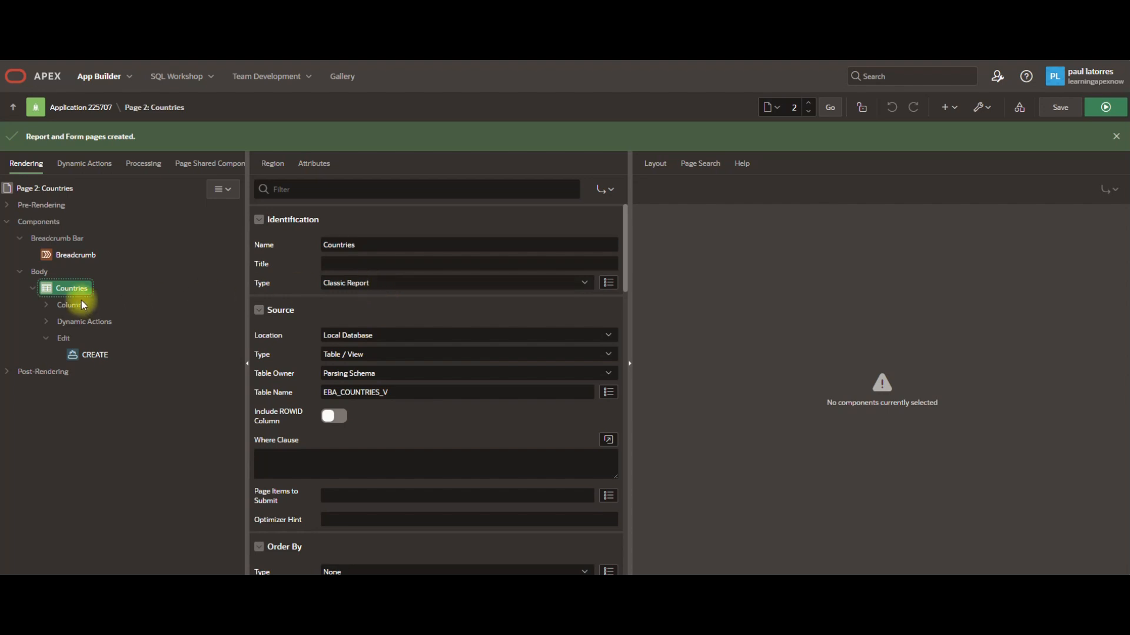
{"action": "left_click", "coordinate": [45, 307]}
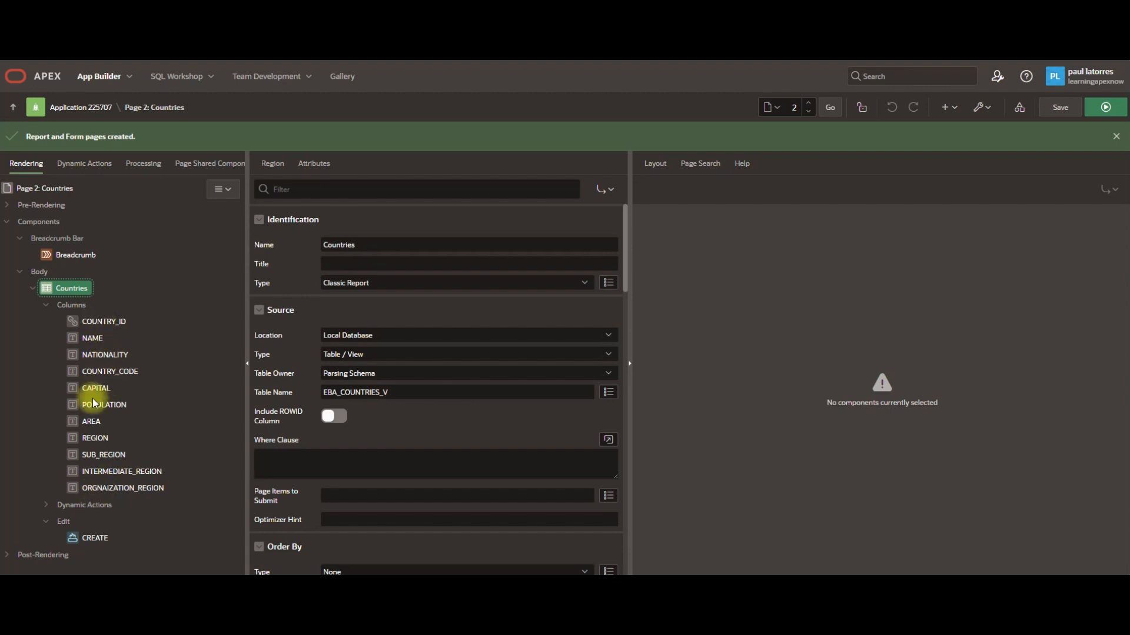
{"action": "left_click", "coordinate": [94, 324]}
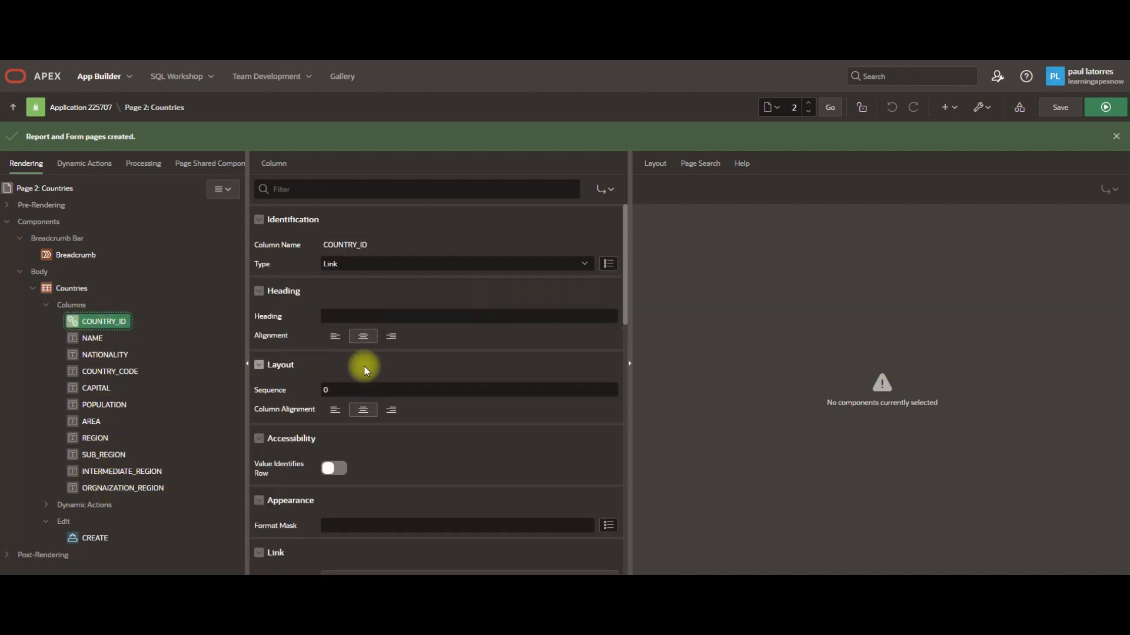
{"action": "scroll", "coordinate": [436, 396], "scroll_direction": "down", "scroll_amount": 9}
{"action": "scroll", "coordinate": [437, 397], "scroll_direction": "up", "scroll_amount": 4}
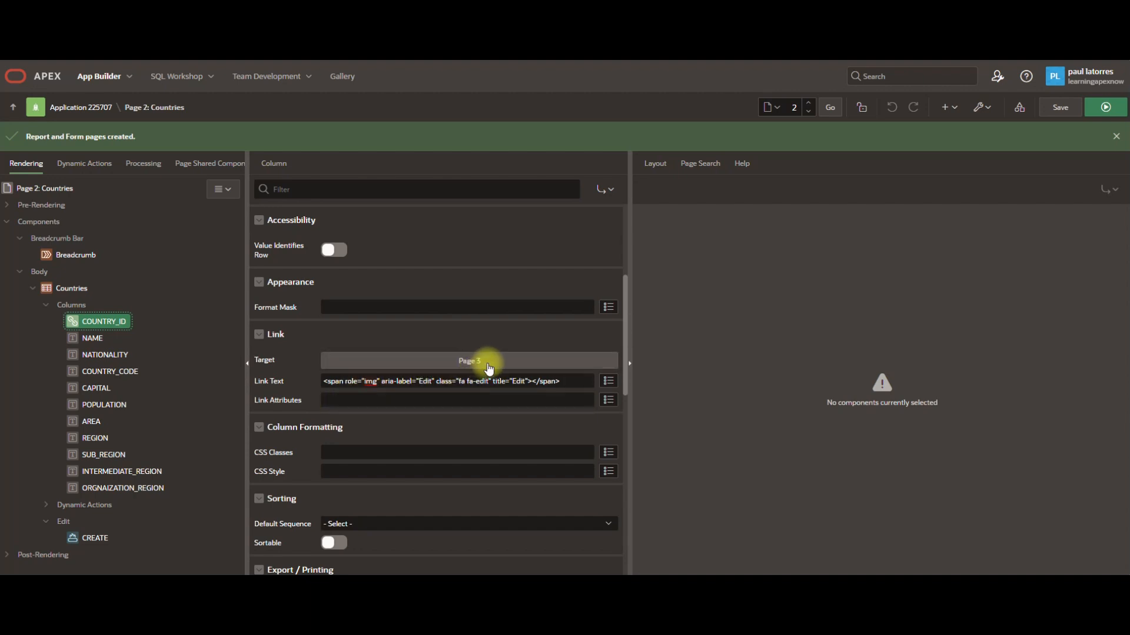
Step: View the list of all the application's pages in the Page Finder and close it
{"action": "left_click", "coordinate": [794, 108]}
{"action": "double_click", "coordinate": [793, 108]}
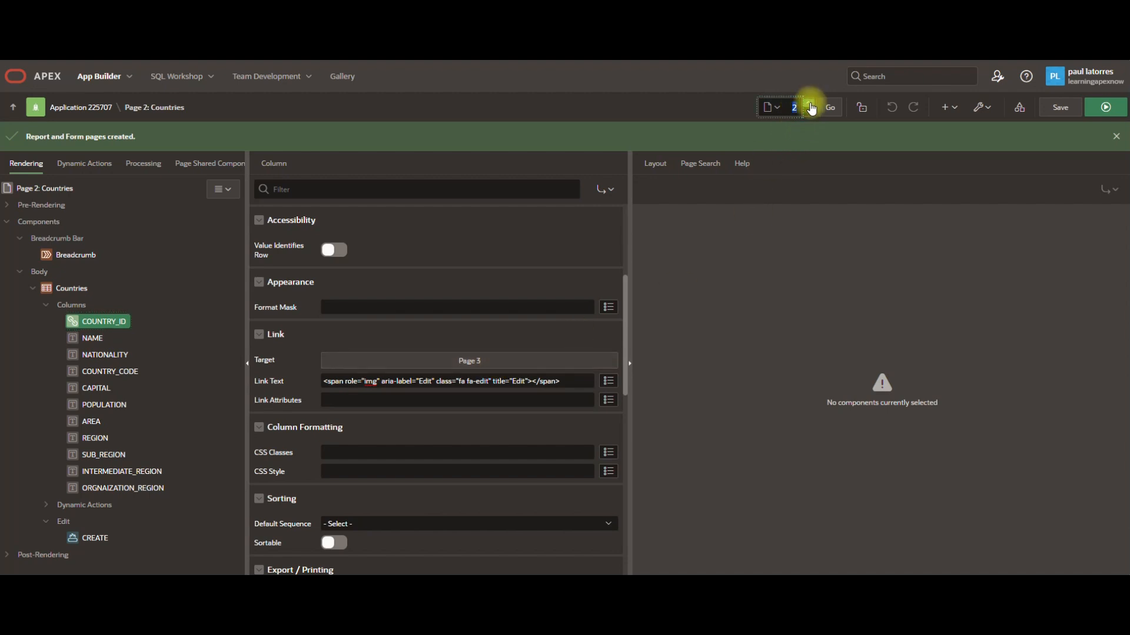
{"action": "left_click", "coordinate": [778, 106]}
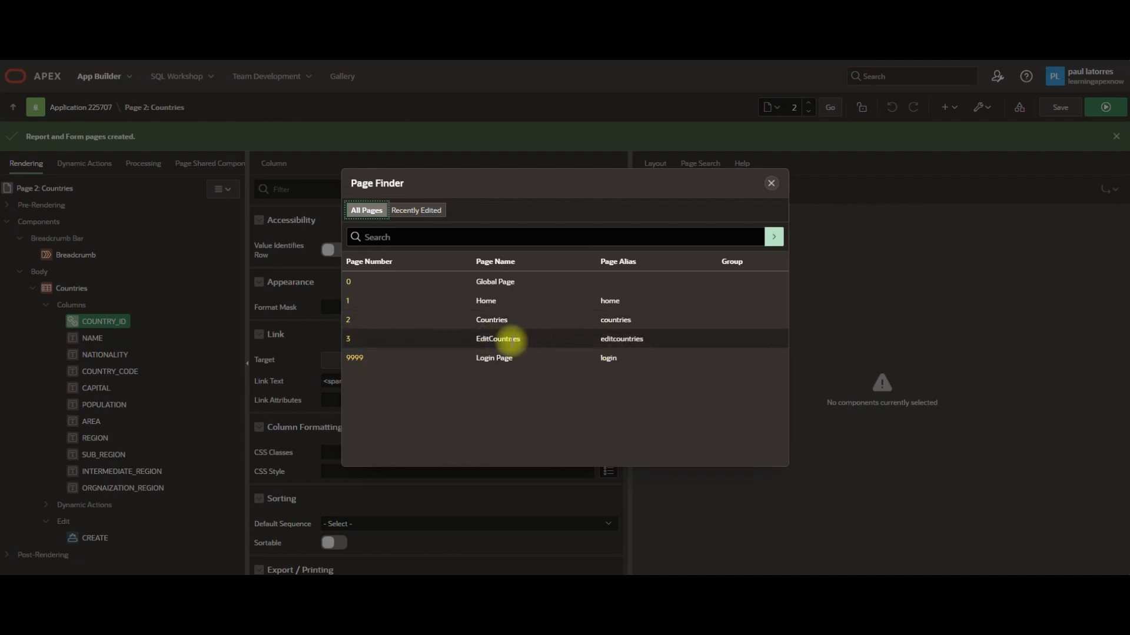
{"action": "left_click", "coordinate": [771, 184]}
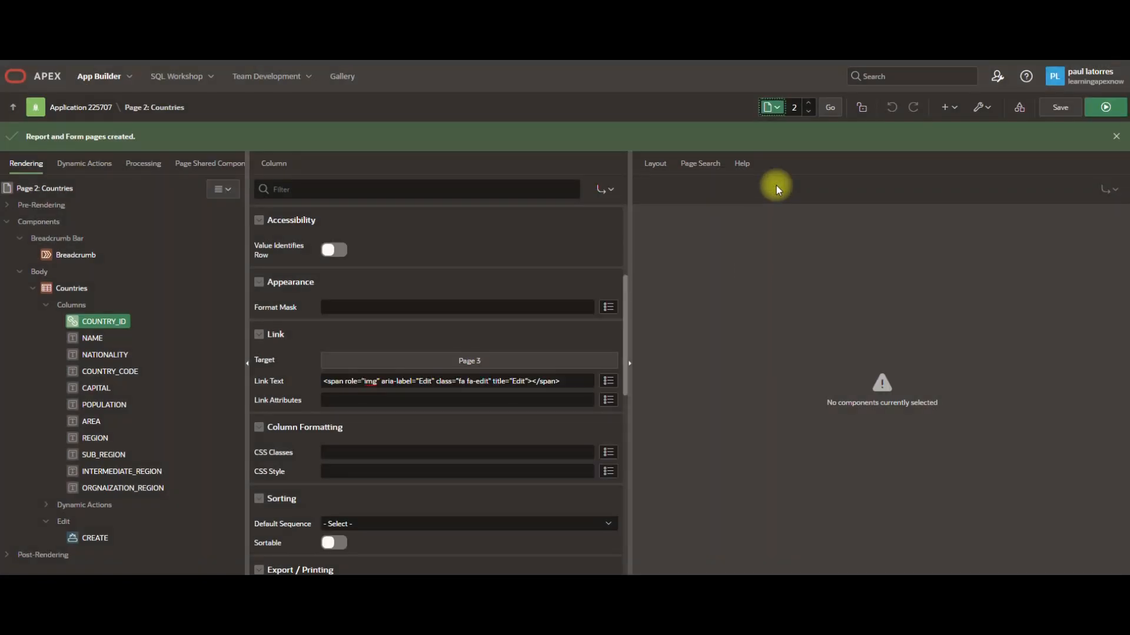
Step: Save and run the Countries page, and sign in to Application 1 with the prefilled credentials
{"action": "left_click", "coordinate": [1055, 116]}
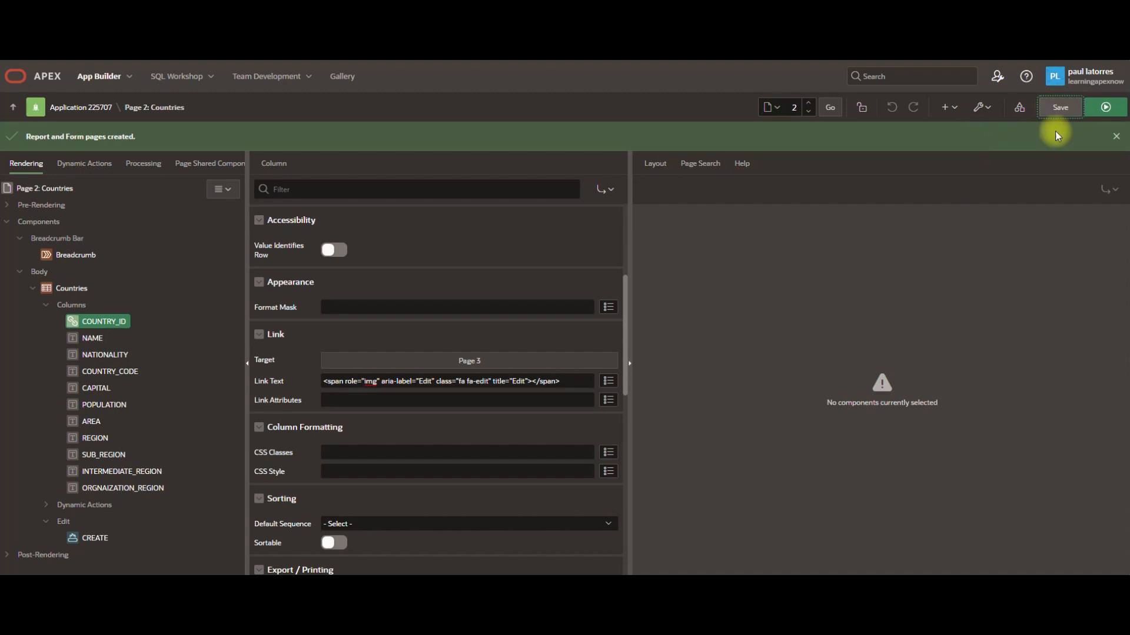
{"action": "left_click", "coordinate": [1104, 111]}
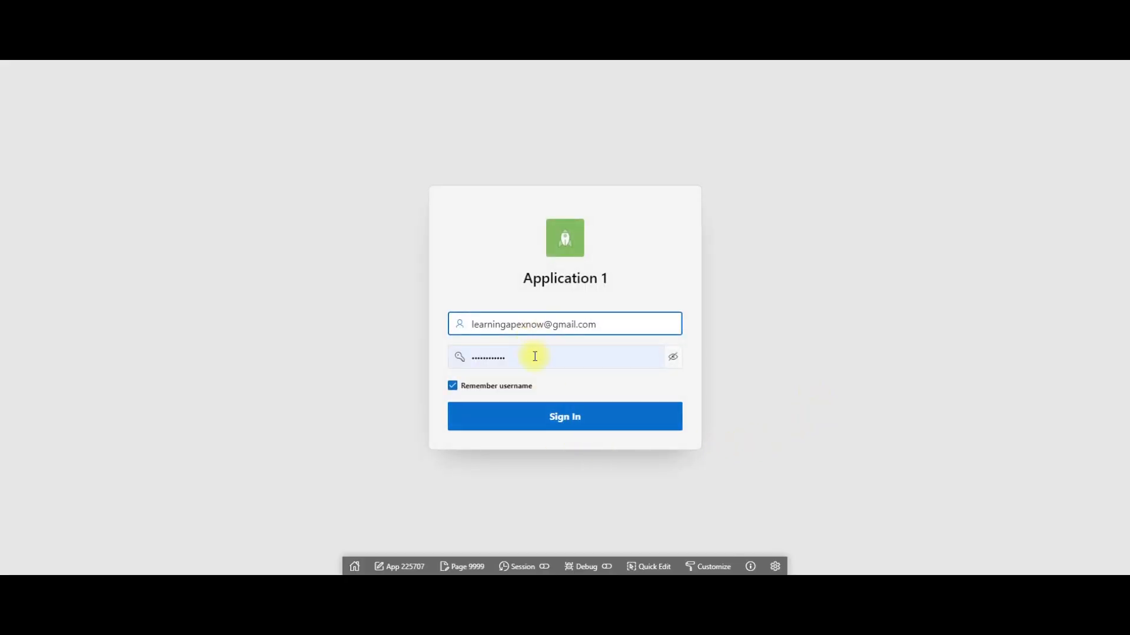
{"action": "left_click", "coordinate": [552, 417]}
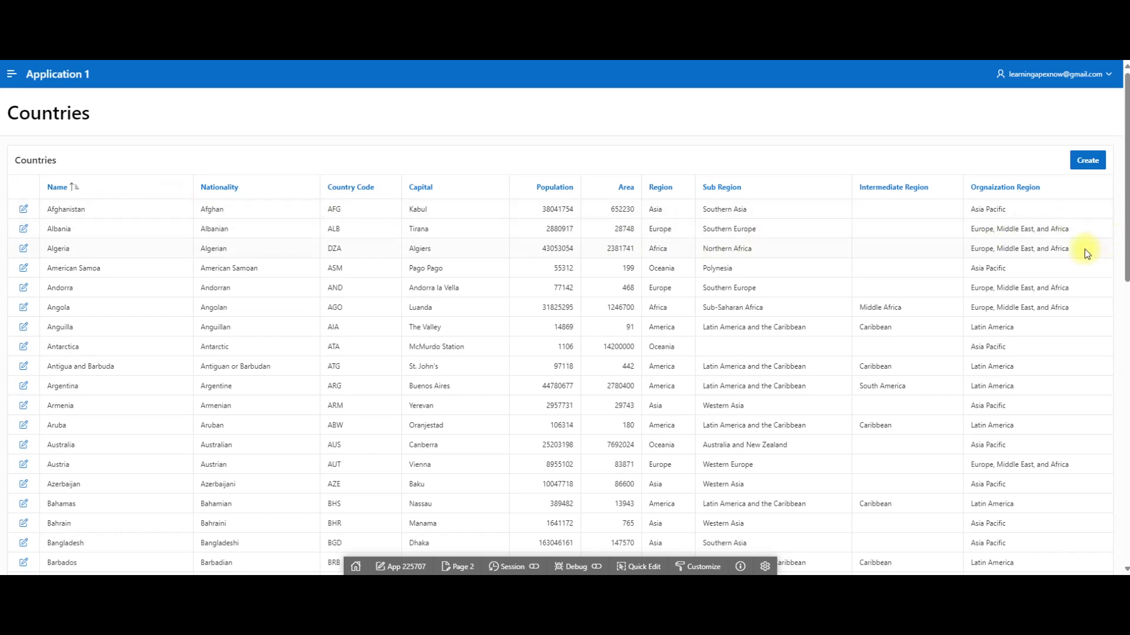
Step: Open the Afghanistan record's EditCountries form from the report and examine its fields and buttons
{"action": "left_click", "coordinate": [23, 211]}
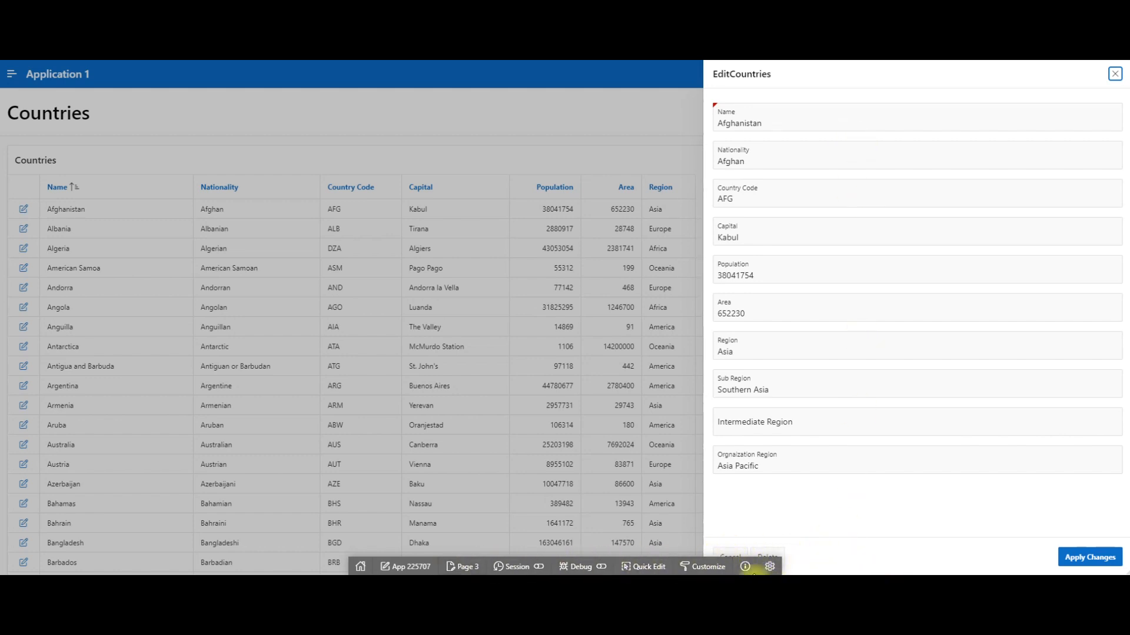
{"action": "left_click", "coordinate": [726, 566]}
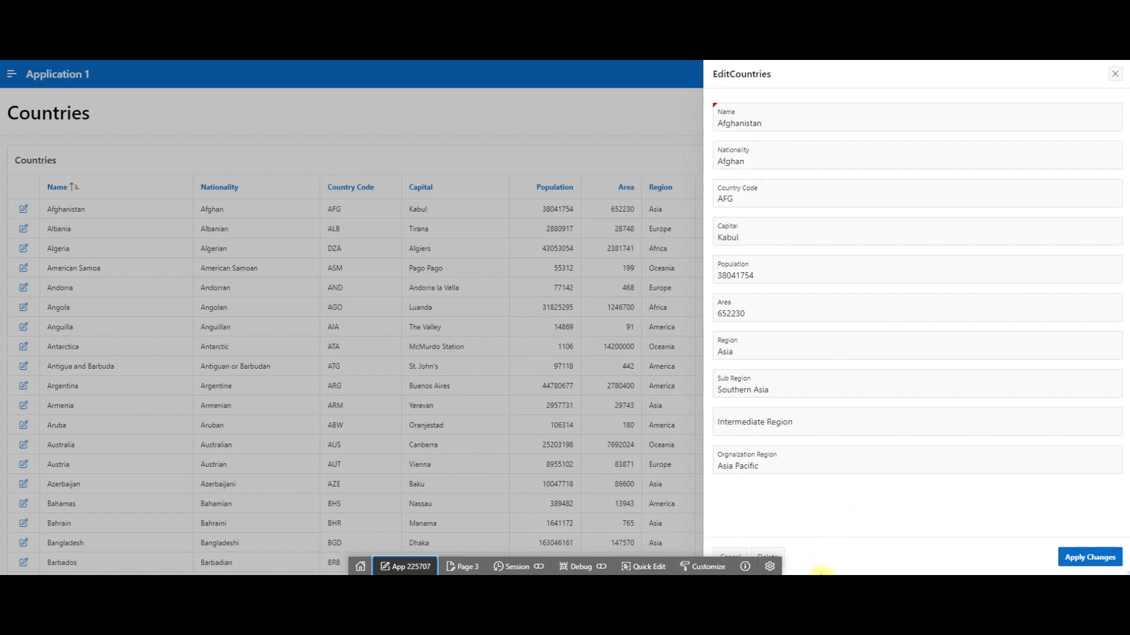
{"action": "mouse_move", "coordinate": [821, 578]}
{"action": "left_mouse_down"}
{"action": "mouse_move", "coordinate": [821, 613]}
{"action": "mouse_move", "coordinate": [834, 580]}
{"action": "left_mouse_up"}
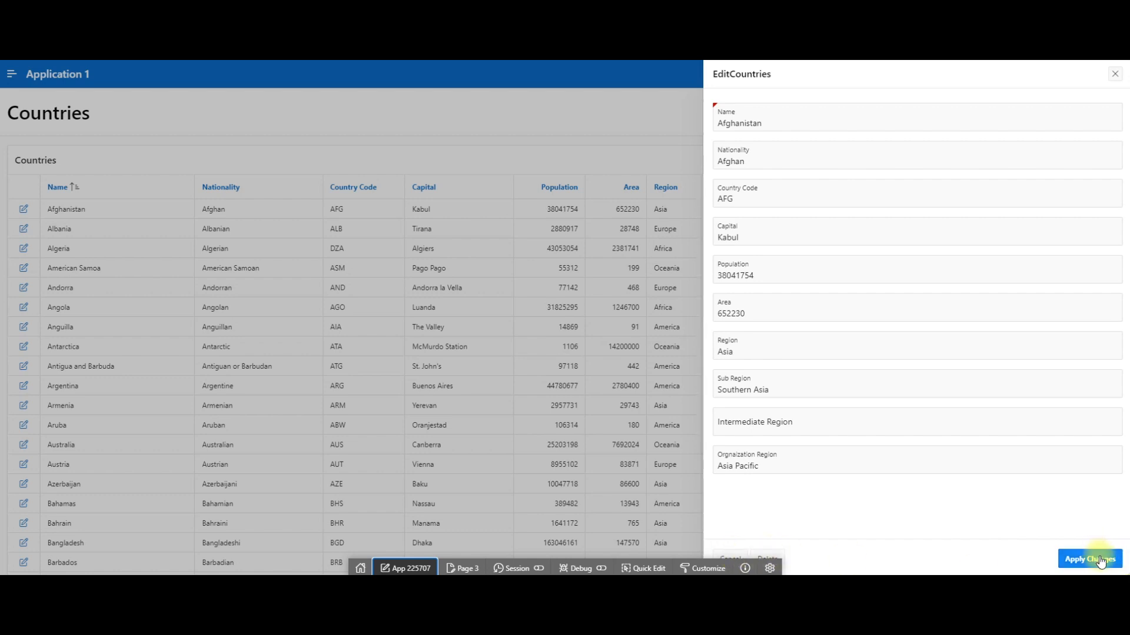
Step: Try to change Afghanistan's capital to Kabul11 and apply the change, then close the EditCountries form
{"action": "left_click", "coordinate": [752, 196]}
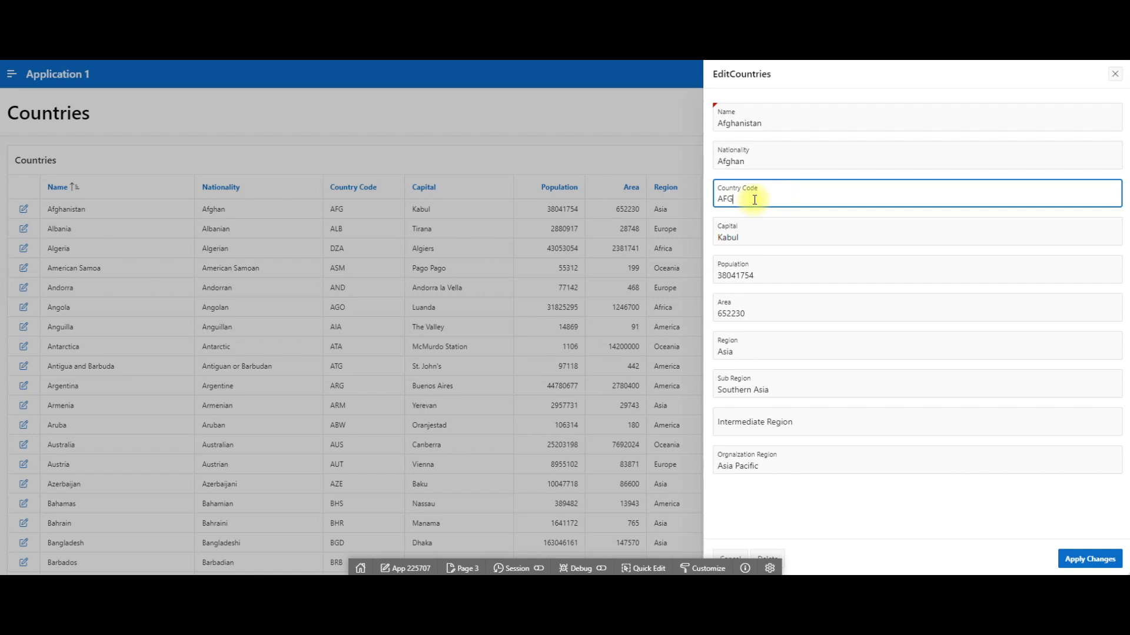
{"action": "left_click", "coordinate": [915, 507]}
{"action": "left_click", "coordinate": [804, 265]}
{"action": "left_click", "coordinate": [750, 198]}
{"action": "left_click", "coordinate": [746, 235]}
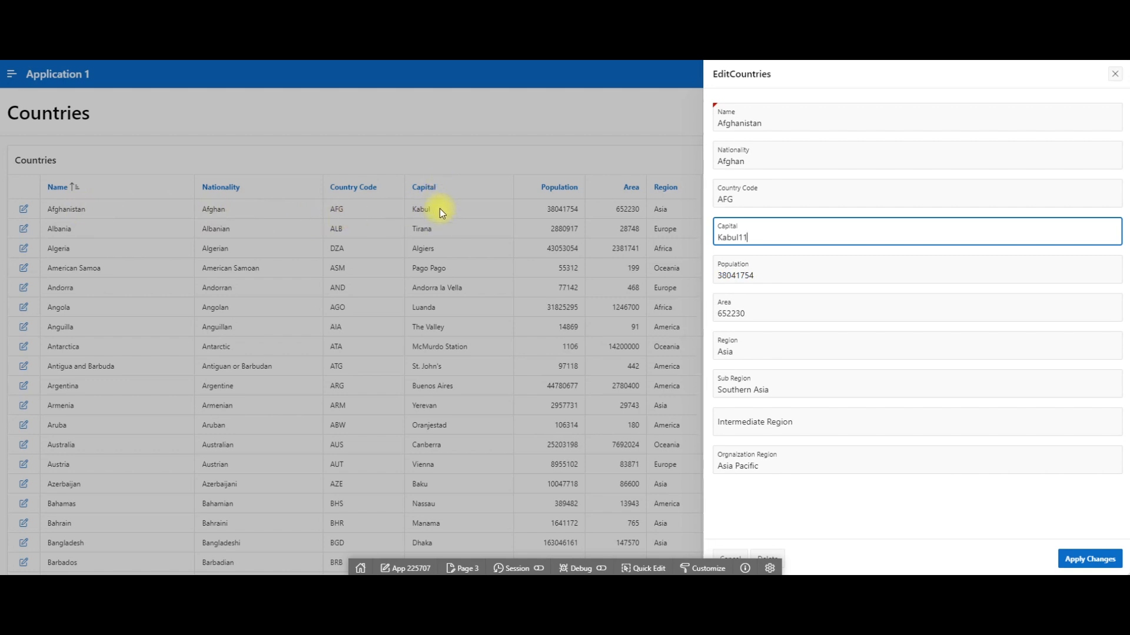
{"action": "left_click", "coordinate": [1079, 563]}
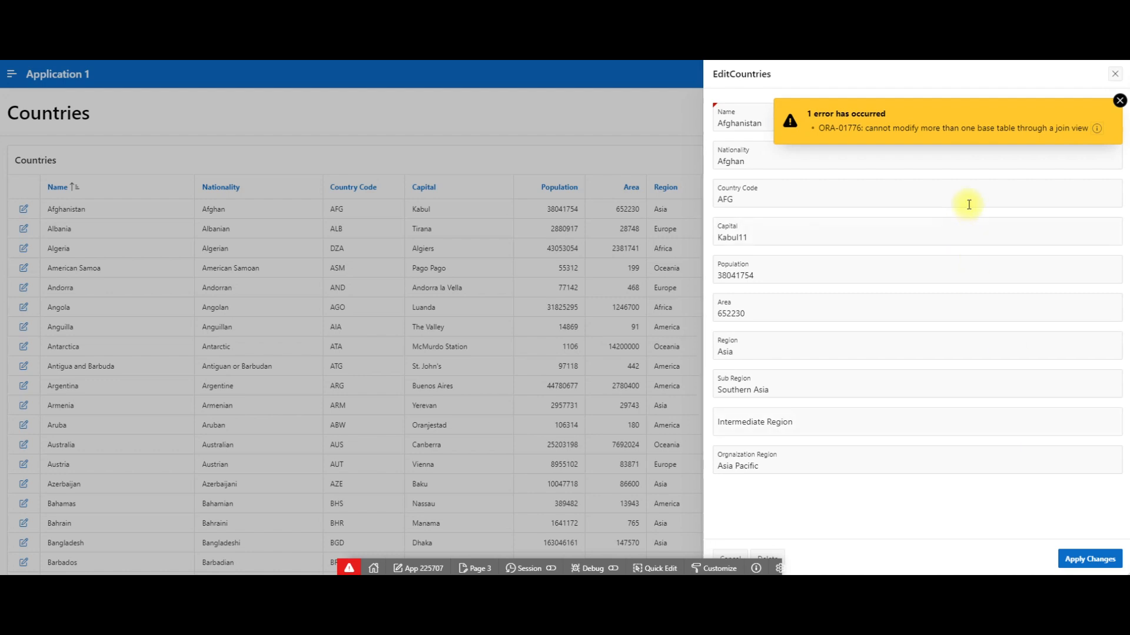
{"action": "left_click", "coordinate": [1118, 101]}
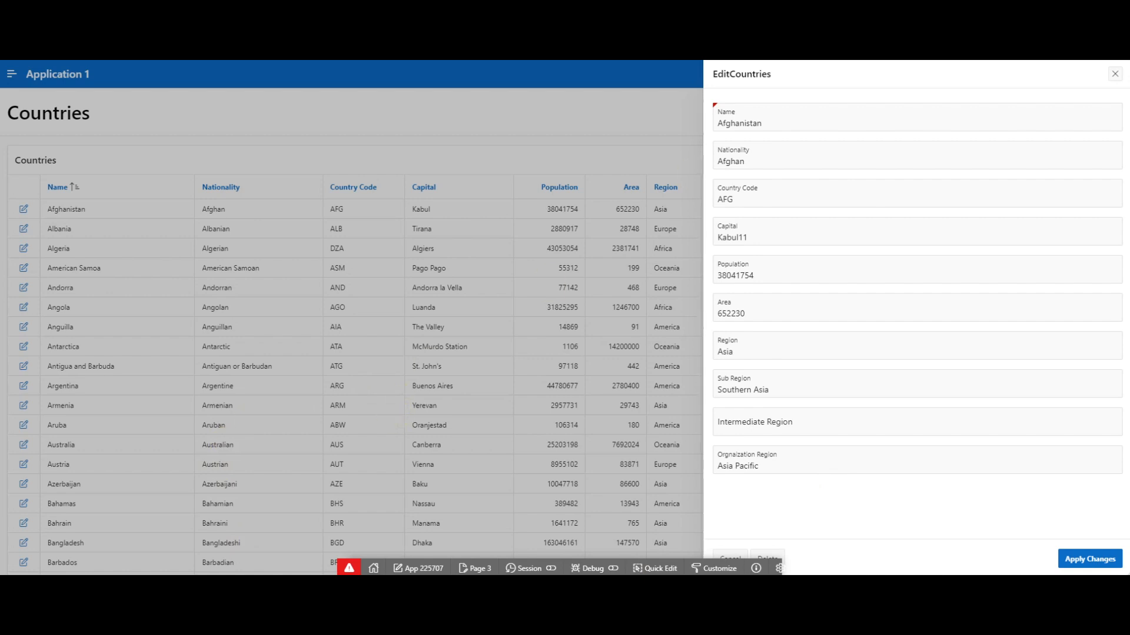
{"action": "left_click", "coordinate": [1117, 74]}
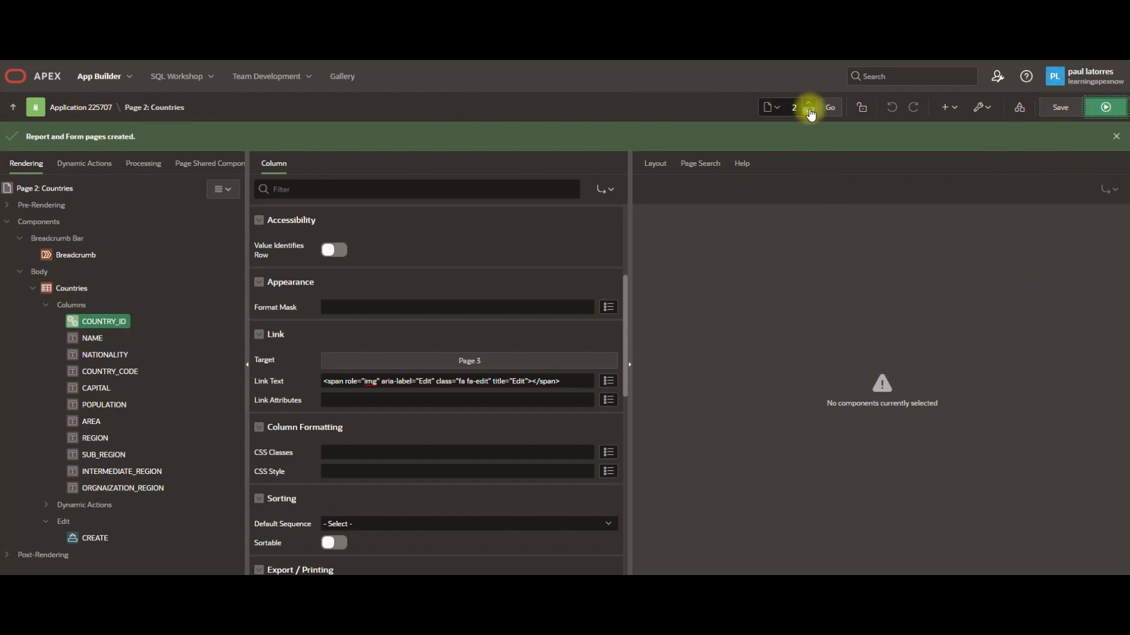
Step: Permanently delete page 2, Countries, from the application without deleting its corresponding list entries
{"action": "left_click", "coordinate": [985, 110]}
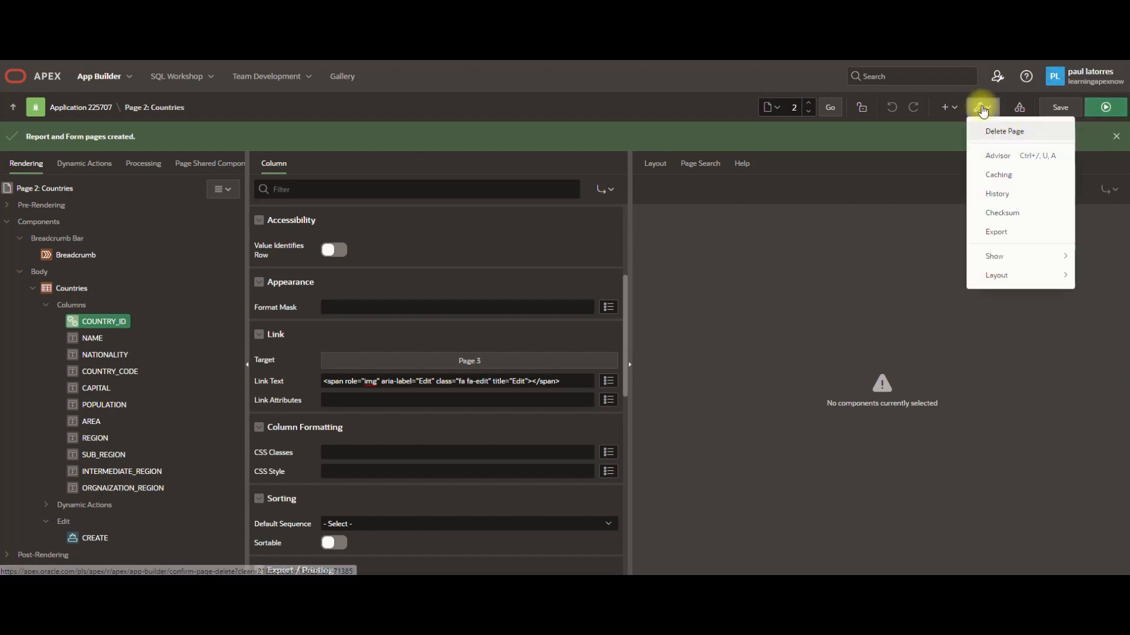
{"action": "left_click", "coordinate": [1017, 134]}
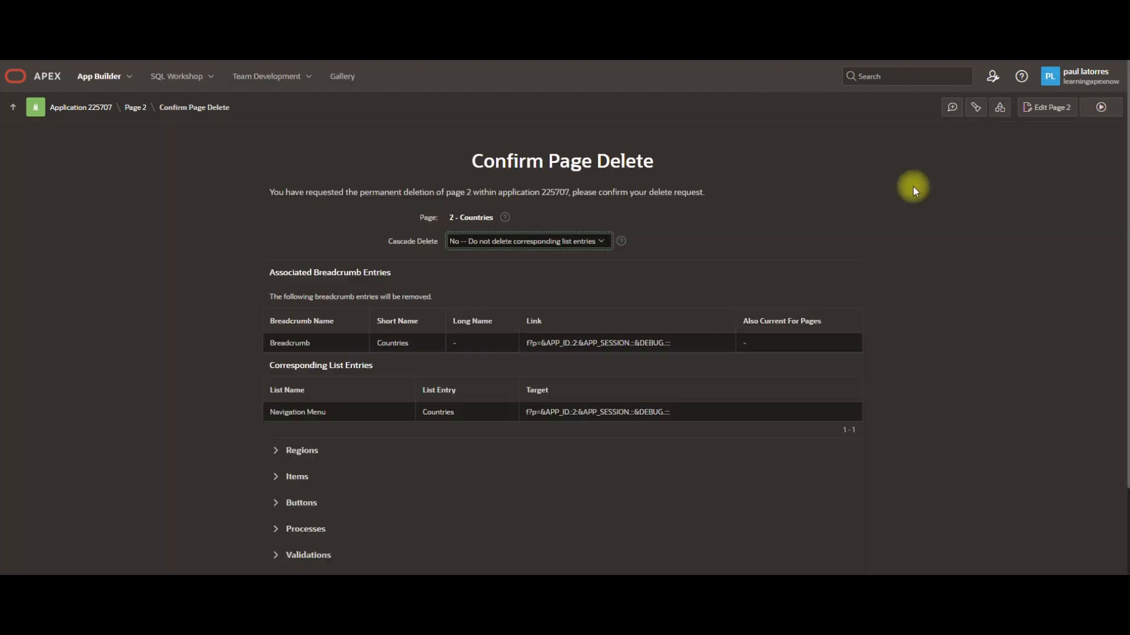
{"action": "scroll", "coordinate": [972, 347], "scroll_direction": "down", "scroll_amount": 2}
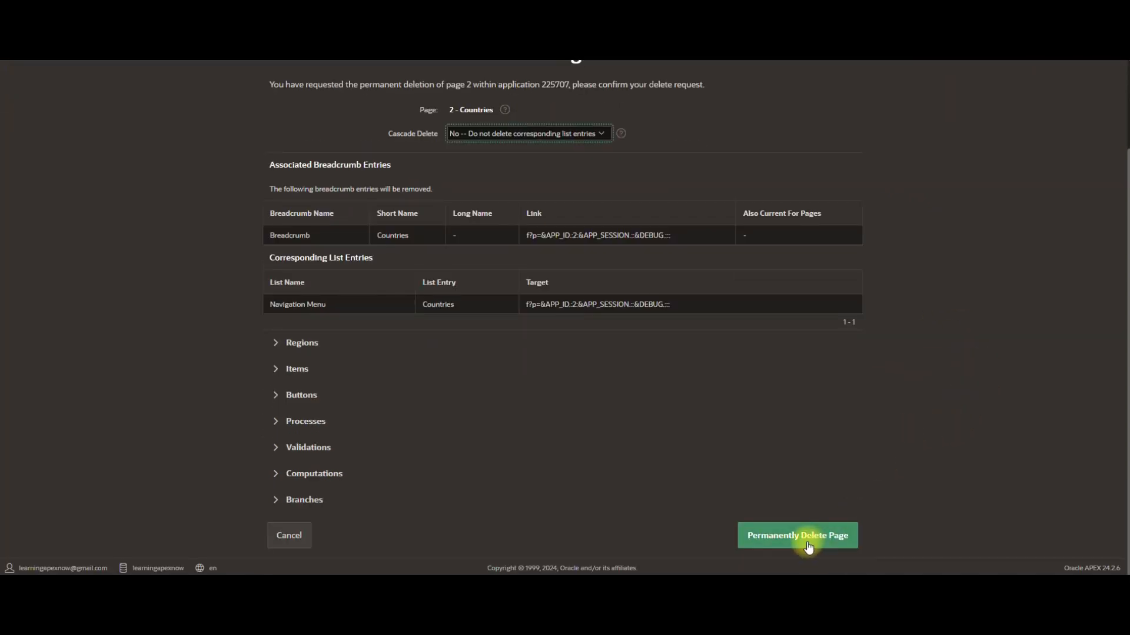
{"action": "left_click", "coordinate": [822, 540]}
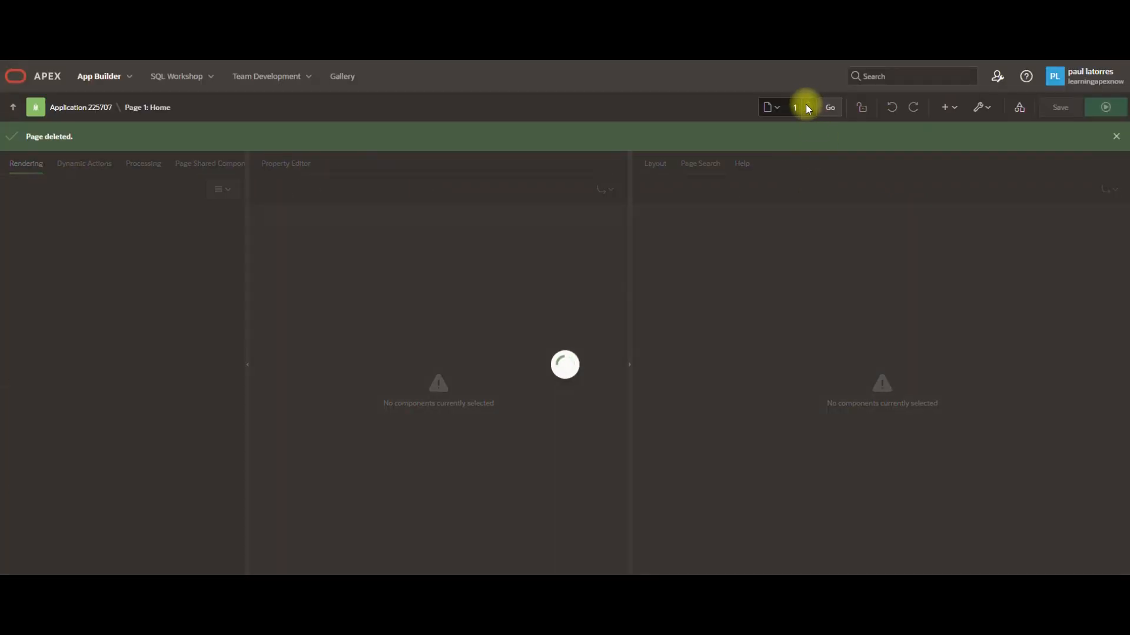
Step: Open page 3, EditCountries, from the Page Finder and permanently delete it
{"action": "left_click", "coordinate": [774, 107]}
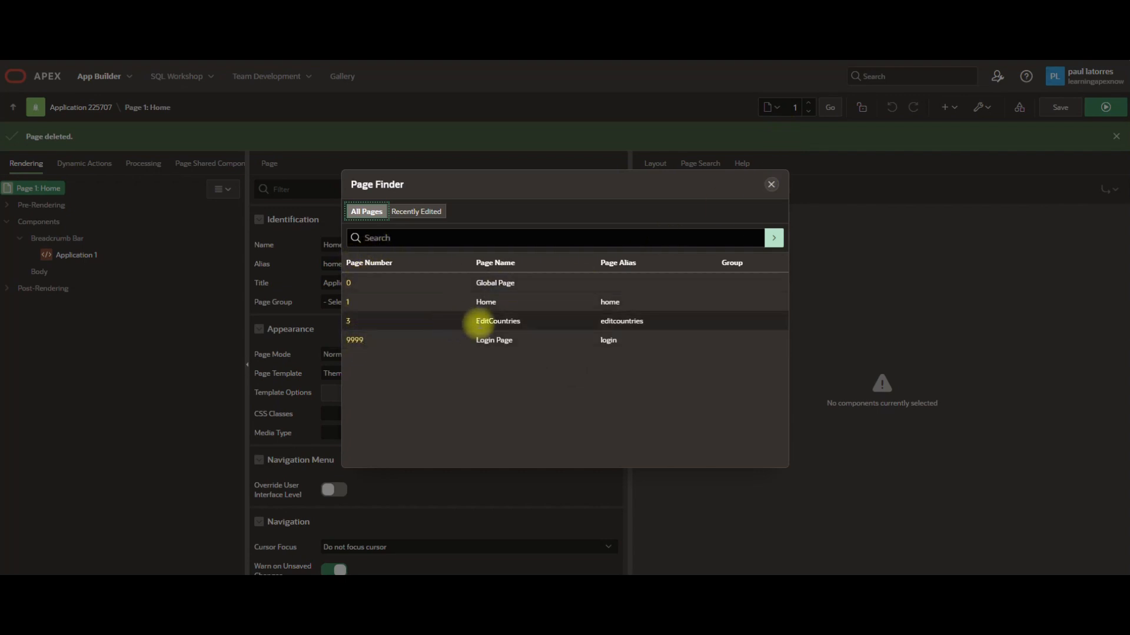
{"action": "left_click", "coordinate": [349, 324]}
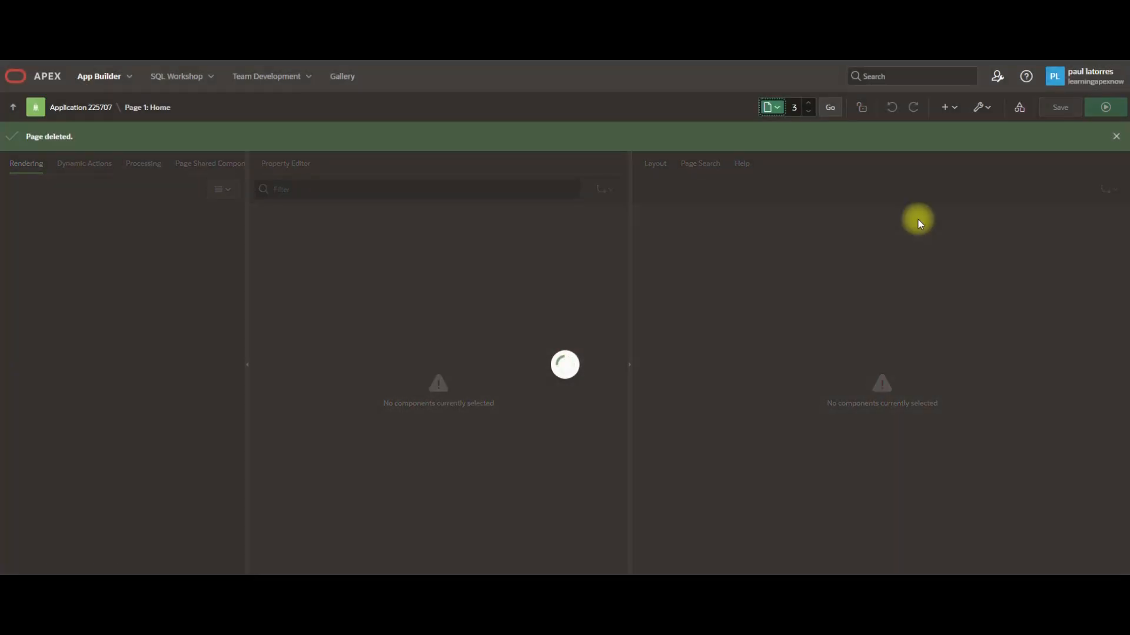
{"action": "left_click", "coordinate": [993, 113]}
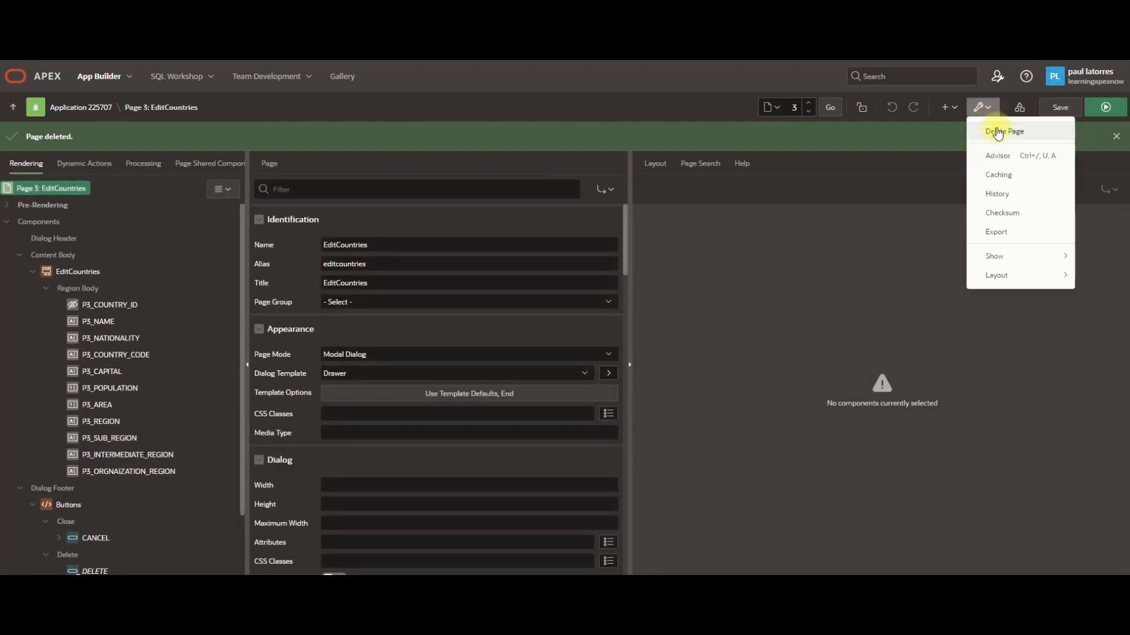
{"action": "left_click", "coordinate": [997, 132]}
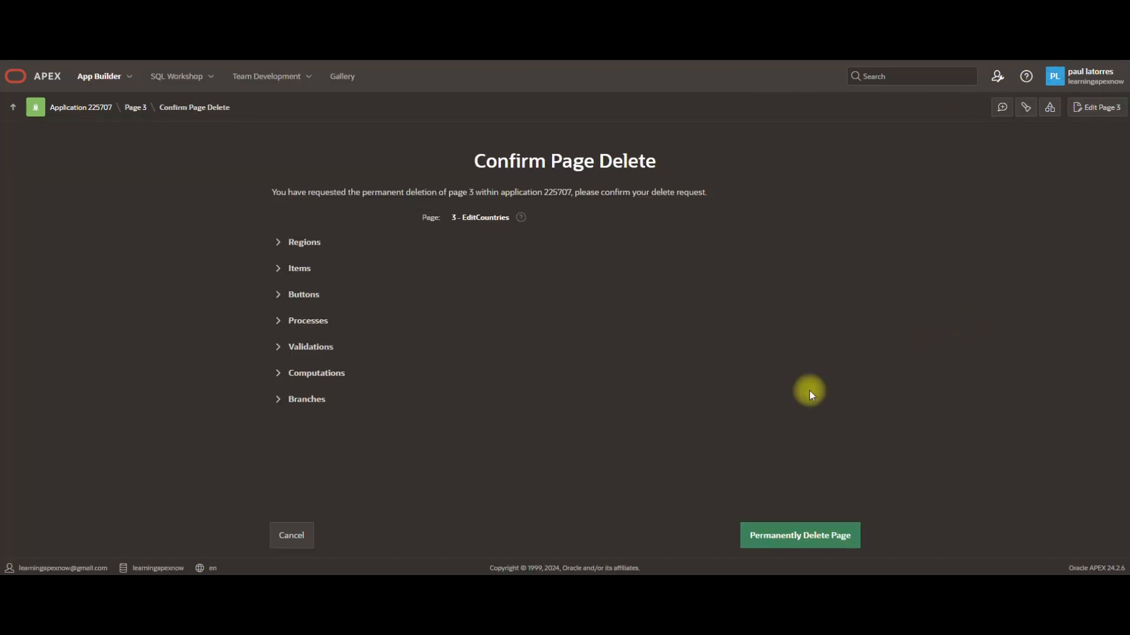
{"action": "left_click", "coordinate": [794, 538]}
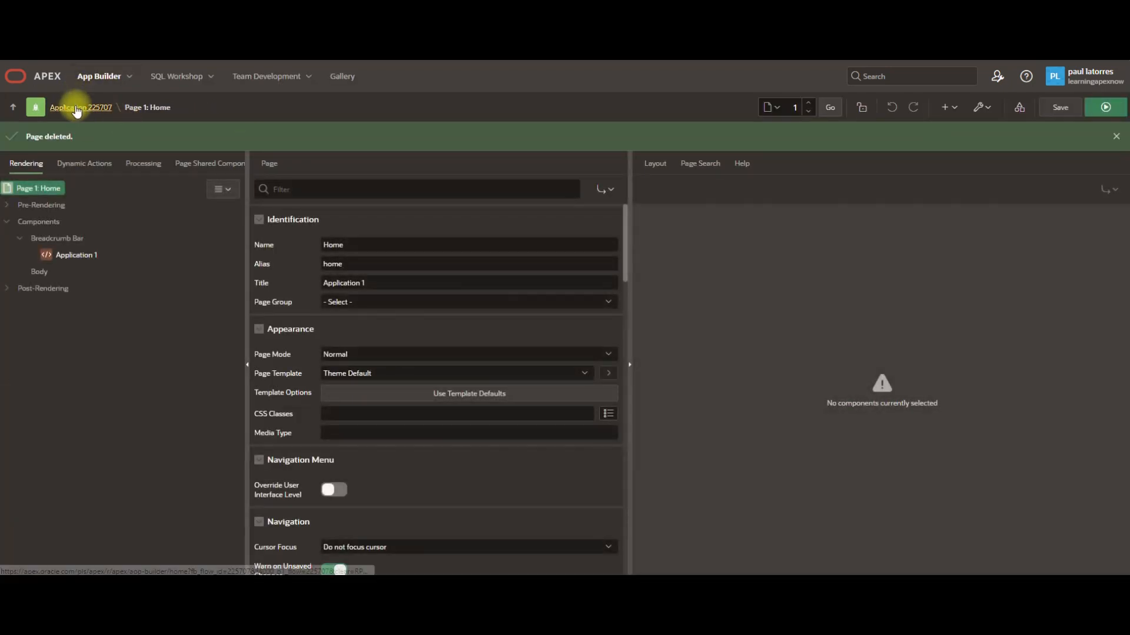
Step: Start a new Classic Report page named Countries from the application home, including a form page named DetailCountries
{"action": "left_click", "coordinate": [78, 108]}
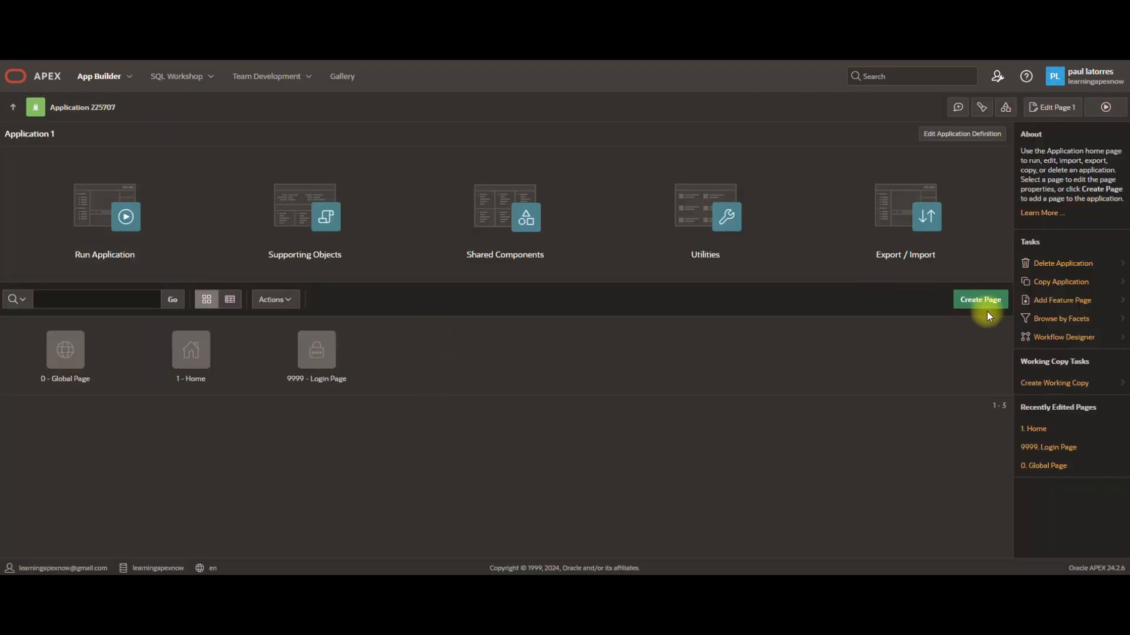
{"action": "left_click", "coordinate": [981, 301]}
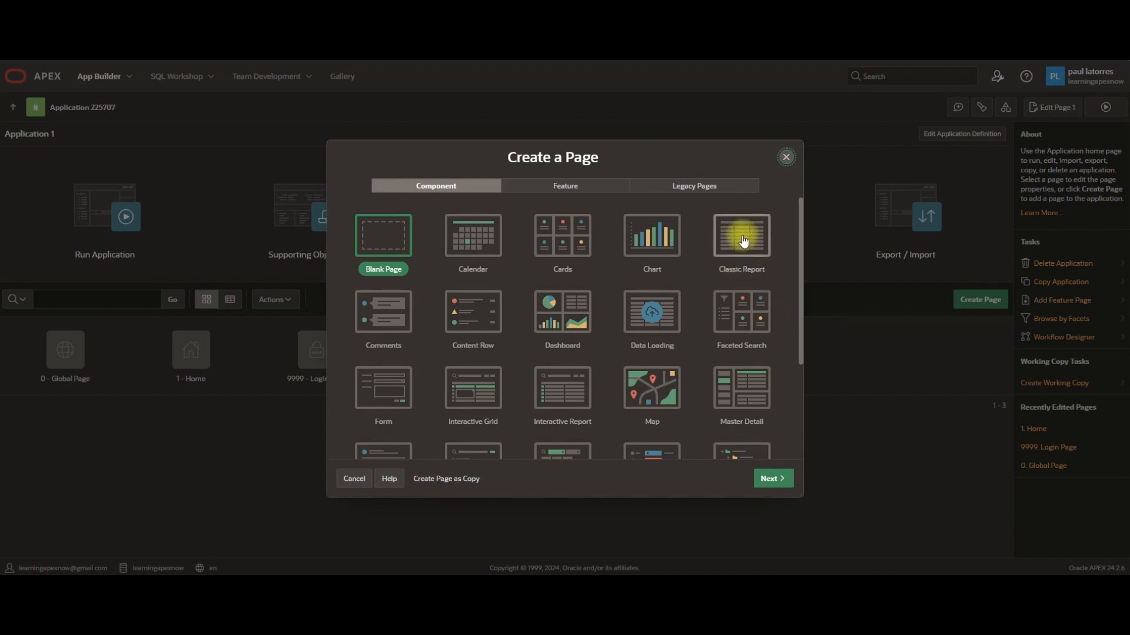
{"action": "left_click", "coordinate": [743, 242]}
{"action": "left_click", "coordinate": [486, 246]}
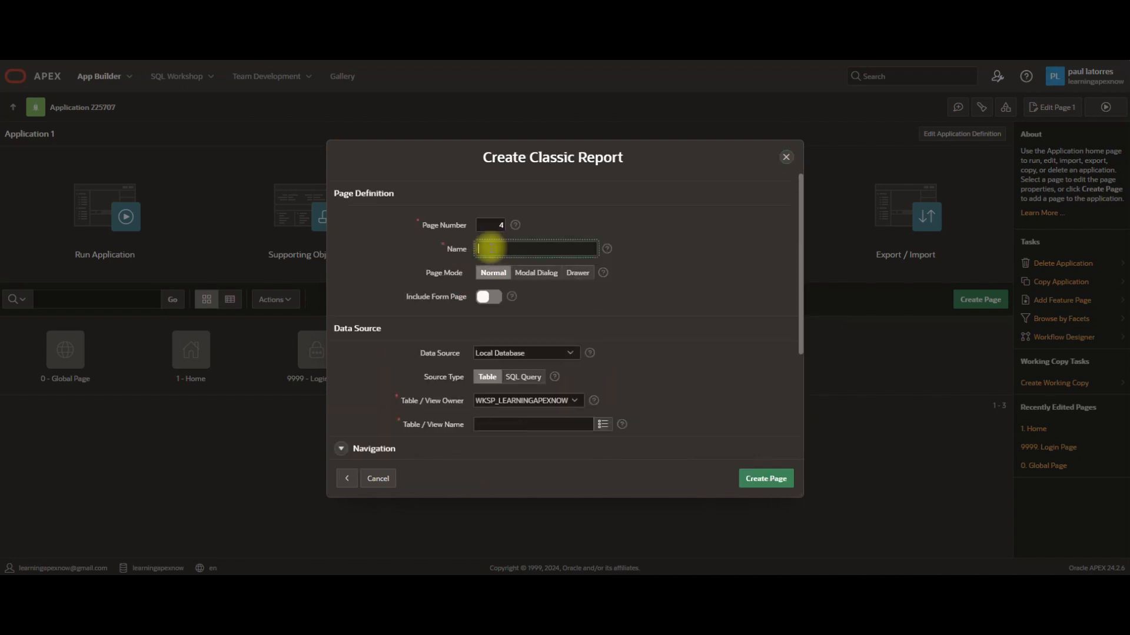
{"action": "type", "text": "Countries"}
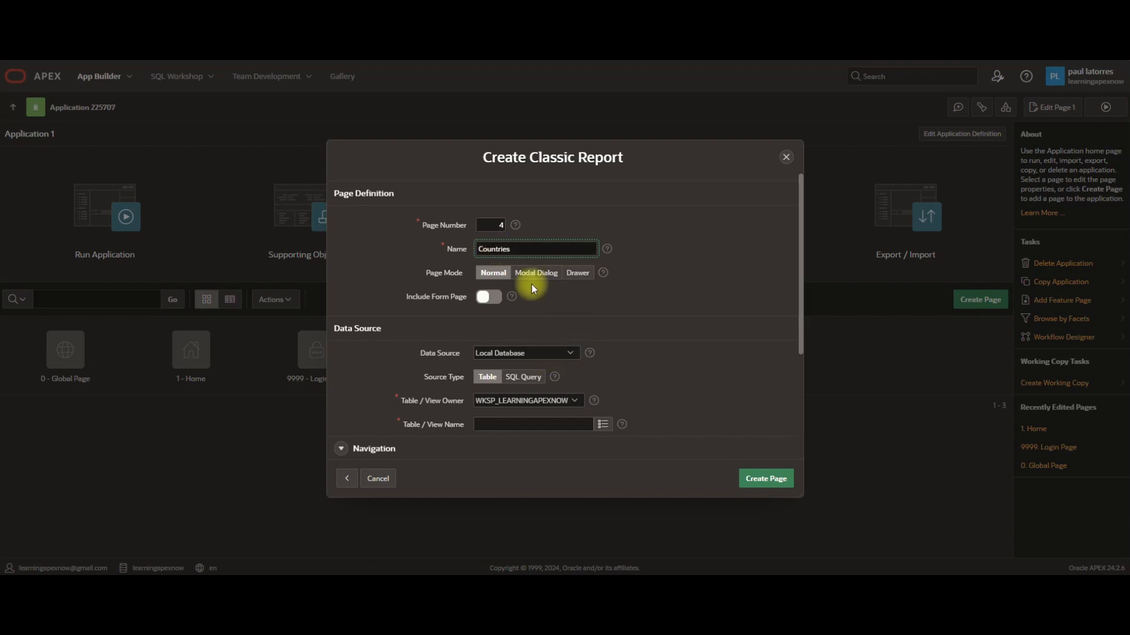
{"action": "left_click", "coordinate": [488, 297]}
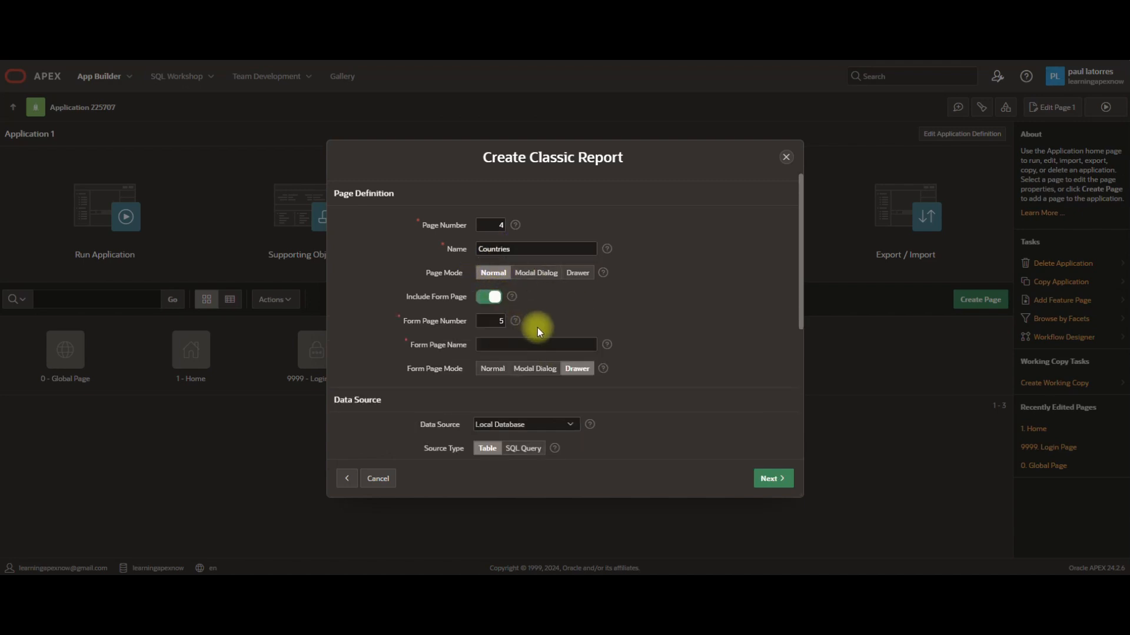
{"action": "left_click", "coordinate": [494, 345]}
{"action": "type", "text": "D"}
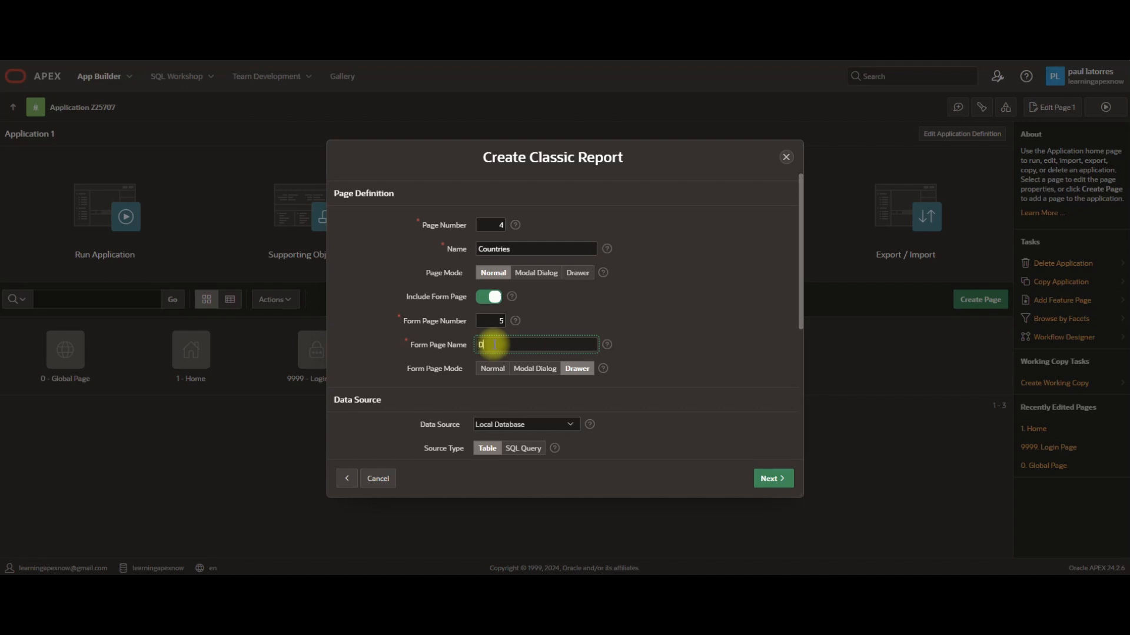
{"action": "type", "text": "etailCountries"}
Step: Use the EBA_COUNTRIES table as the report's data source and create the pages with COUNTRY_ID as the primary key
{"action": "scroll", "coordinate": [583, 376], "scroll_direction": "down", "scroll_amount": 4}
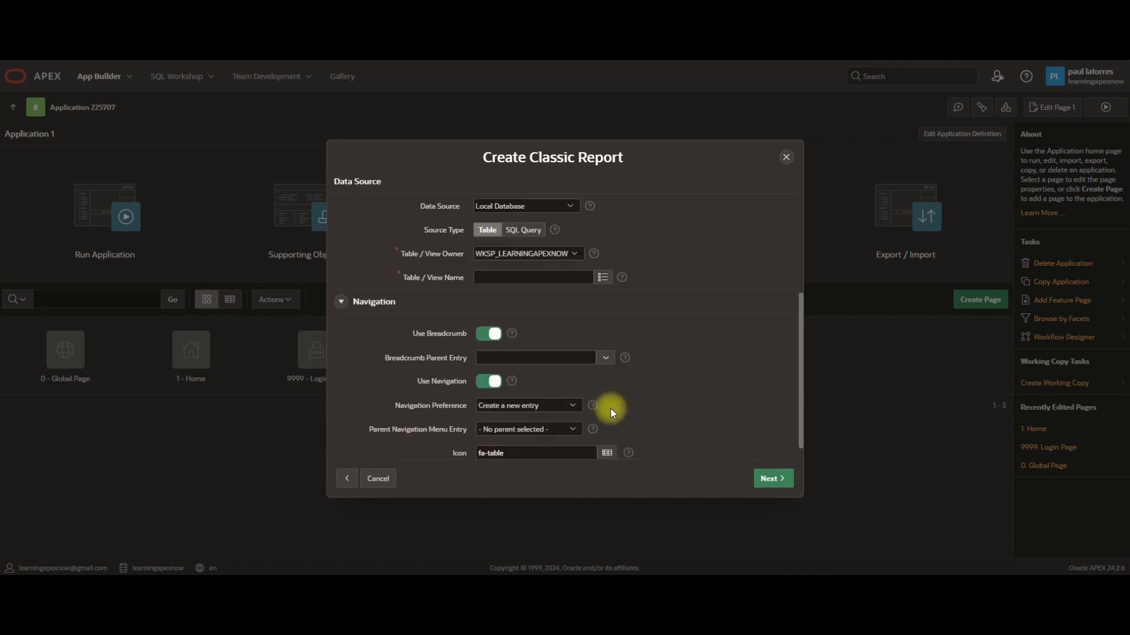
{"action": "left_click", "coordinate": [604, 279]}
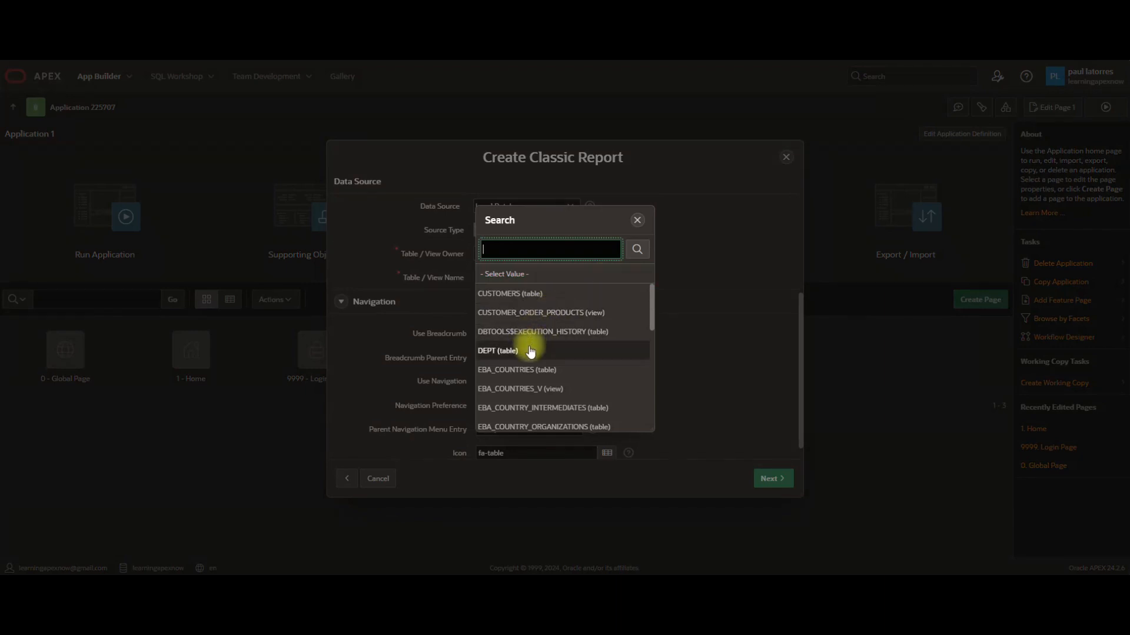
{"action": "scroll", "coordinate": [530, 359], "scroll_direction": "down", "scroll_amount": 5}
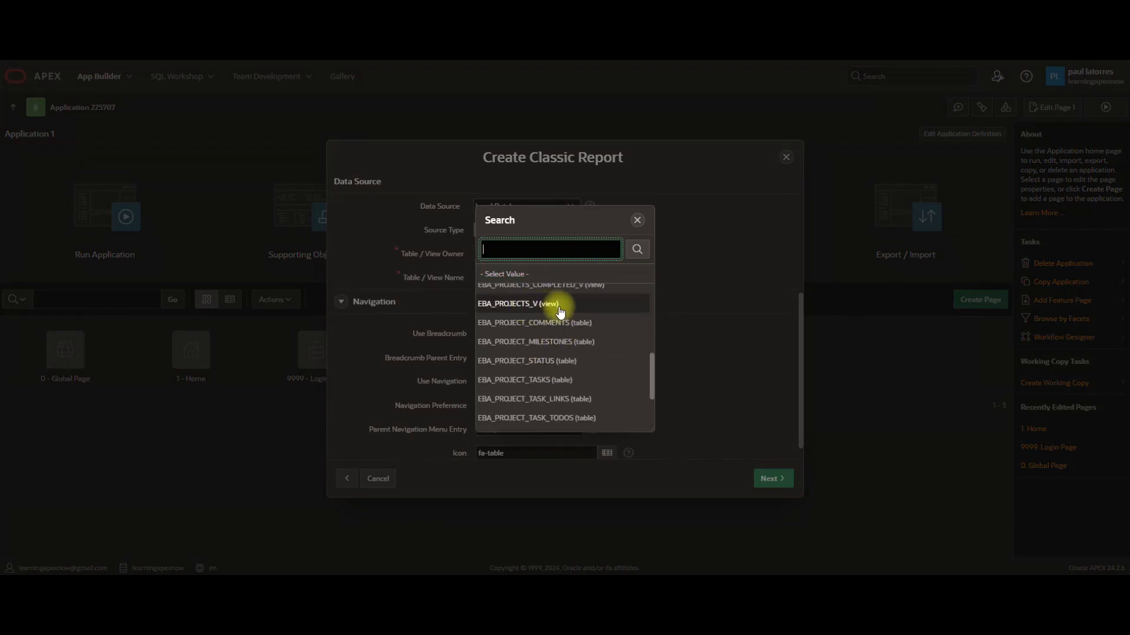
{"action": "scroll", "coordinate": [559, 312], "scroll_direction": "up", "scroll_amount": 5}
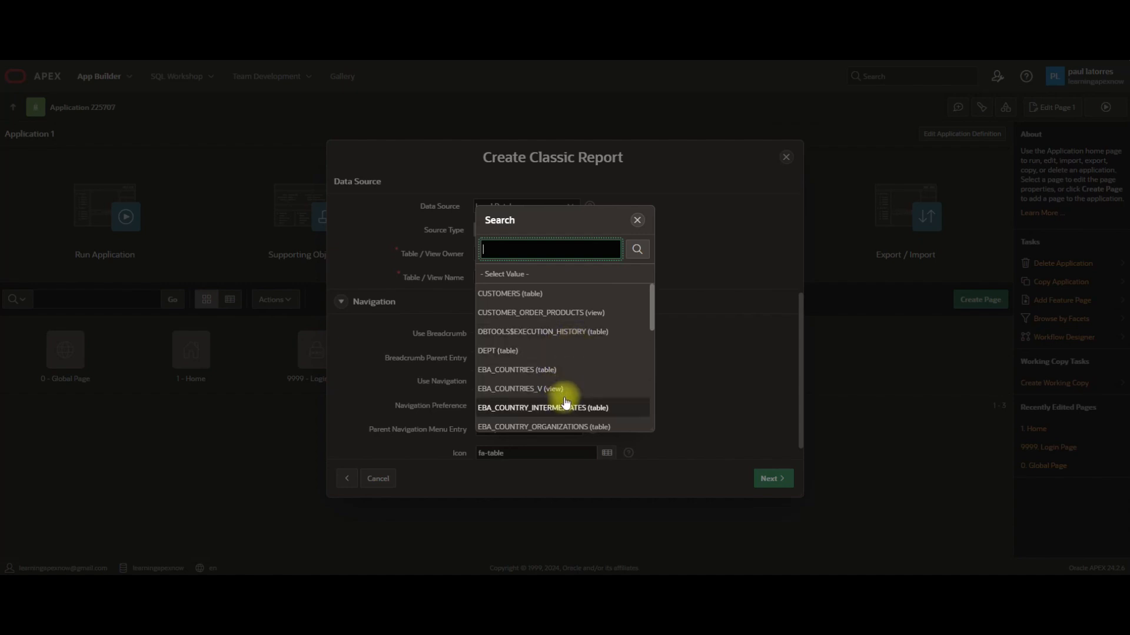
{"action": "left_click", "coordinate": [548, 371]}
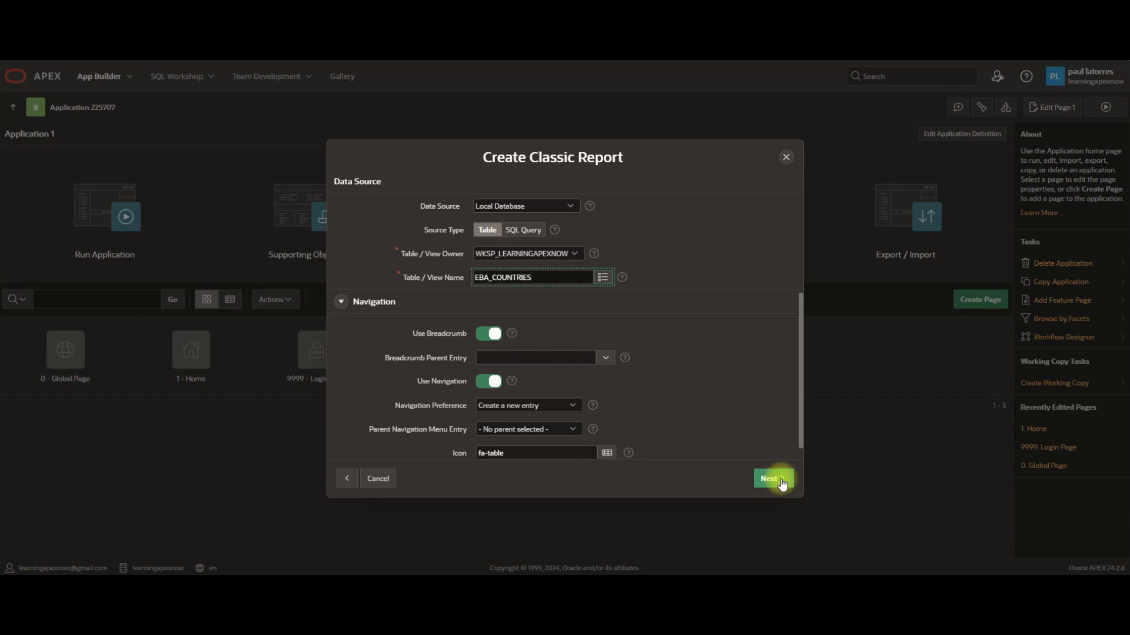
{"action": "scroll", "coordinate": [677, 392], "scroll_direction": "down", "scroll_amount": 1}
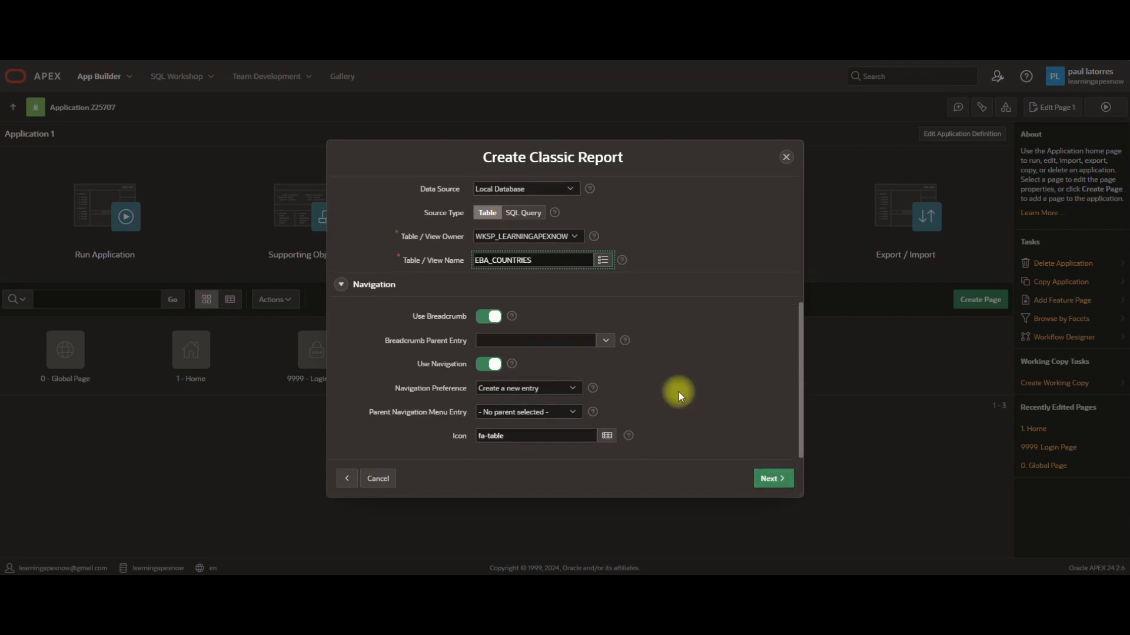
{"action": "left_click", "coordinate": [763, 478]}
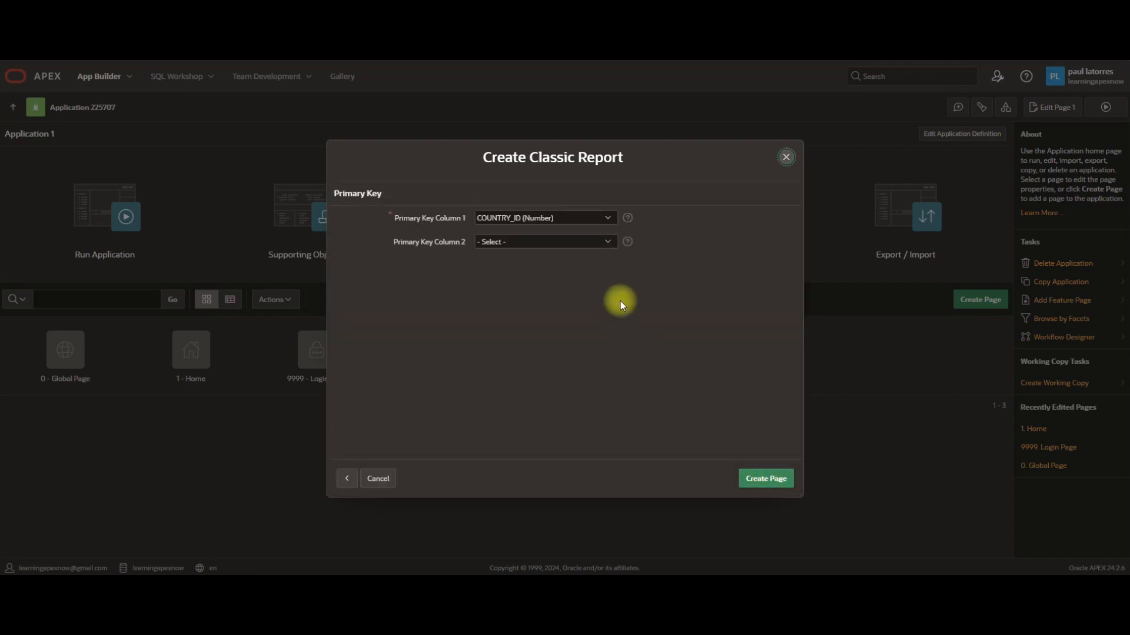
{"action": "left_click", "coordinate": [767, 481]}
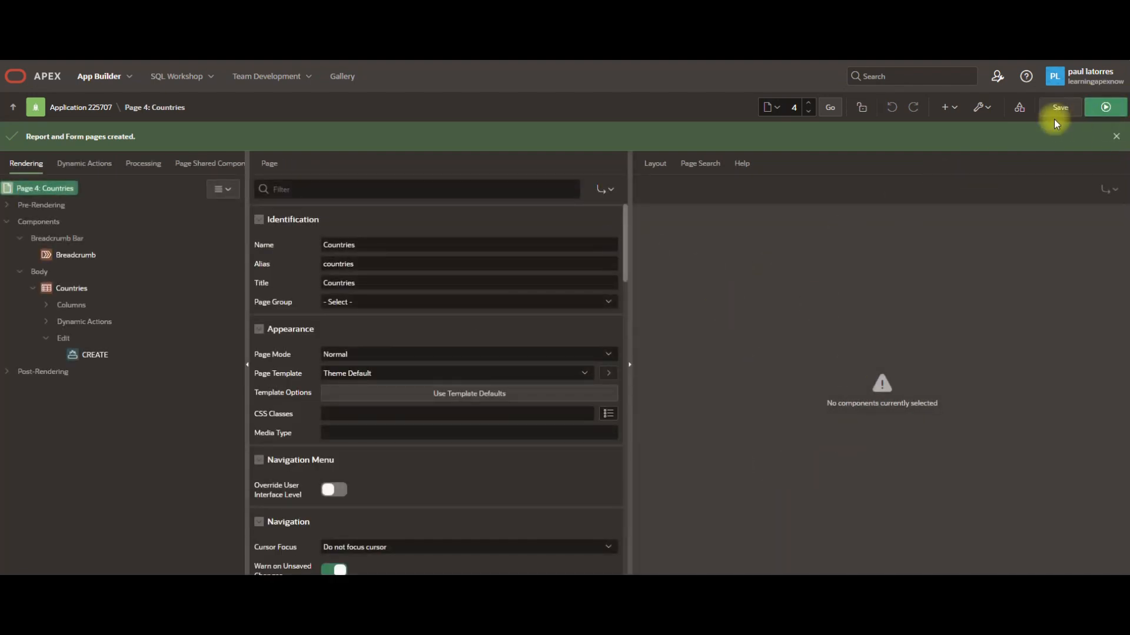
Step: Run the Countries page, change Afghanistan's name to Afghanistan1 in the DetailCountries form, apply it, and check the name in the report
{"action": "left_click", "coordinate": [1114, 111]}
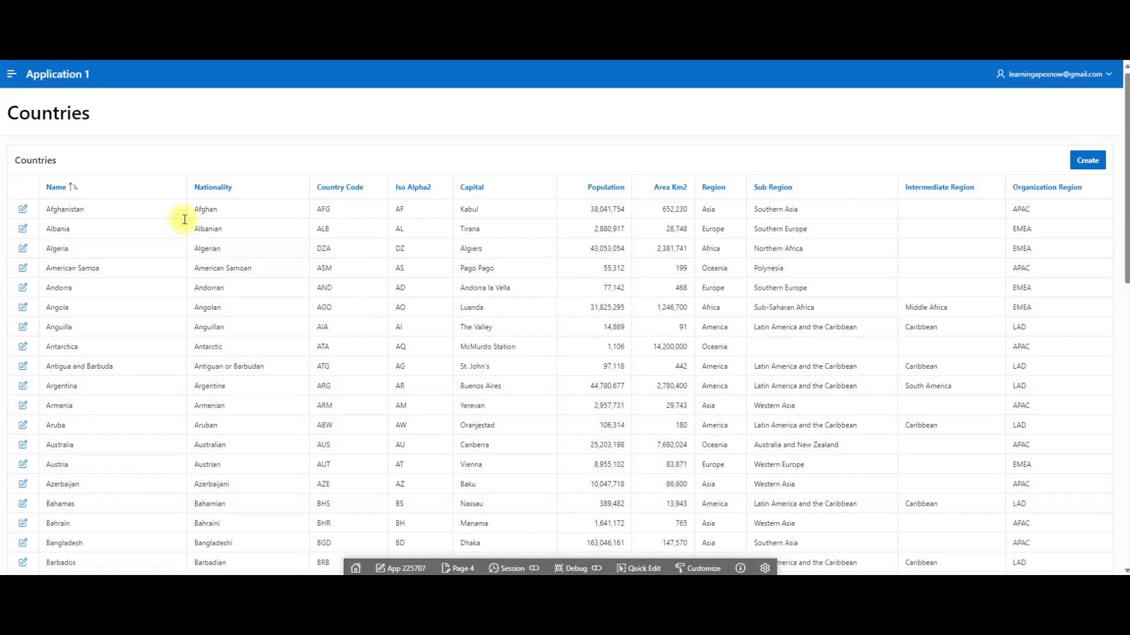
{"action": "left_click", "coordinate": [23, 211]}
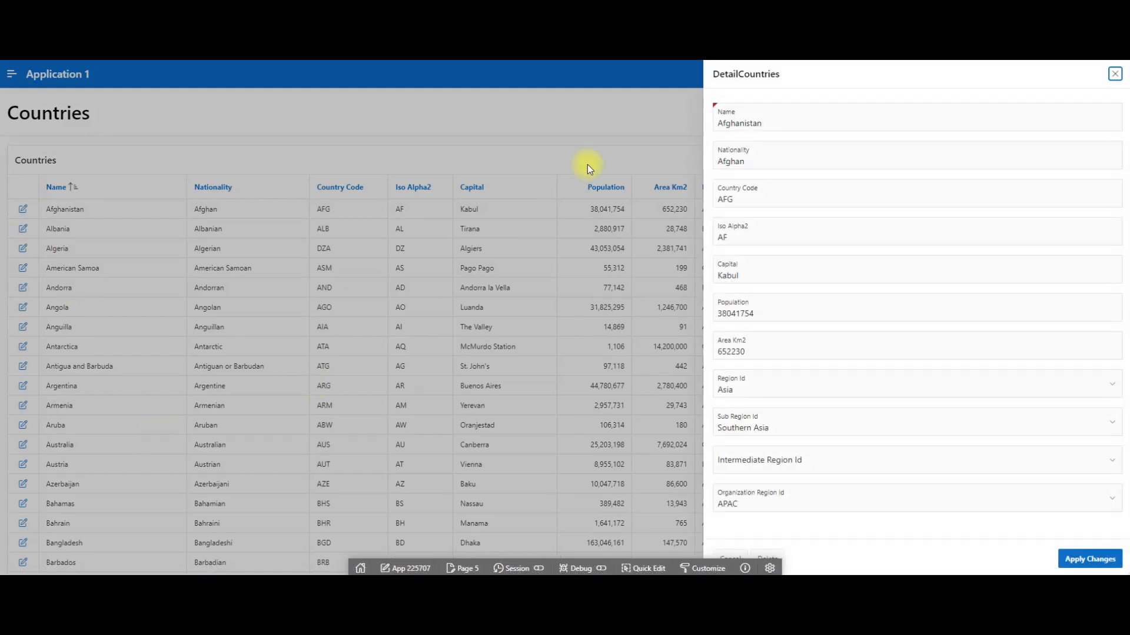
{"action": "left_click", "coordinate": [776, 120]}
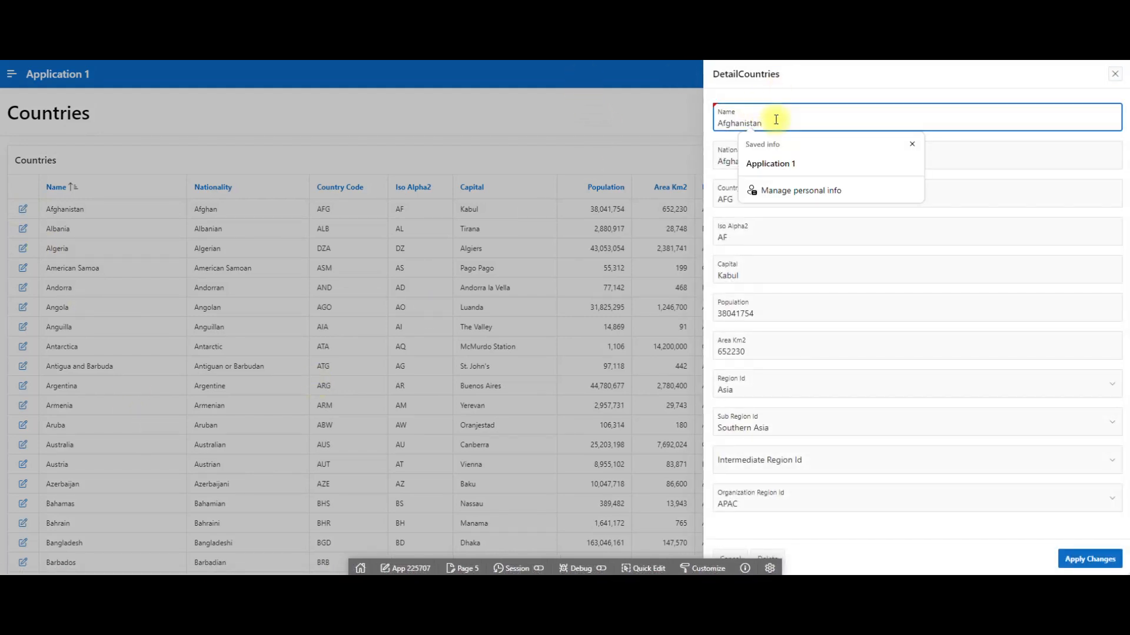
{"action": "type", "text": "1"}
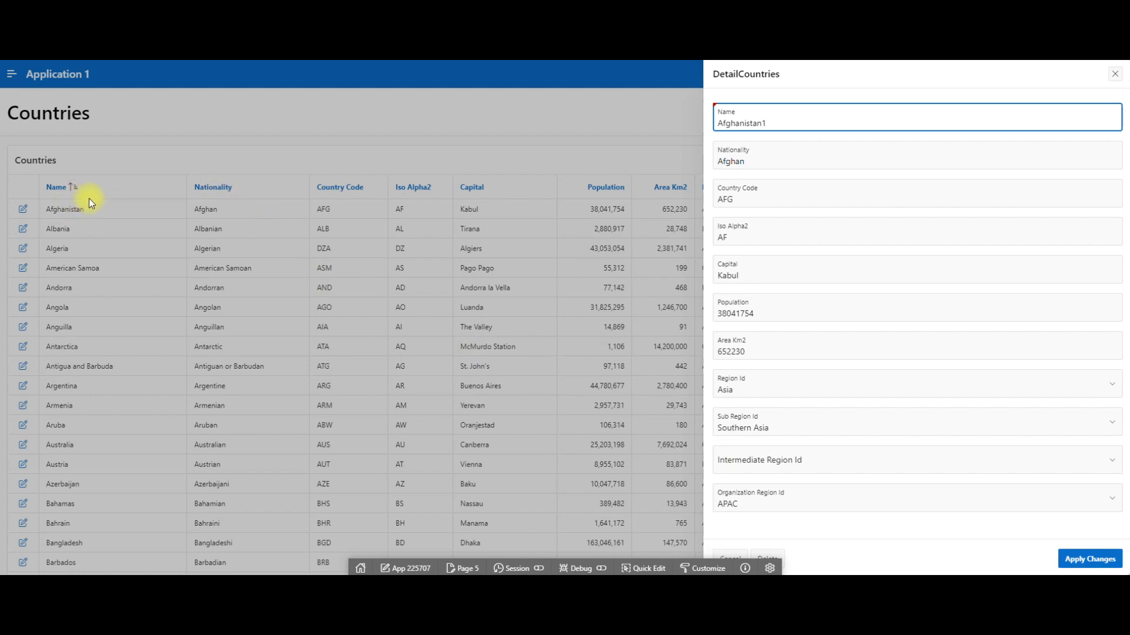
{"action": "left_click", "coordinate": [1087, 561]}
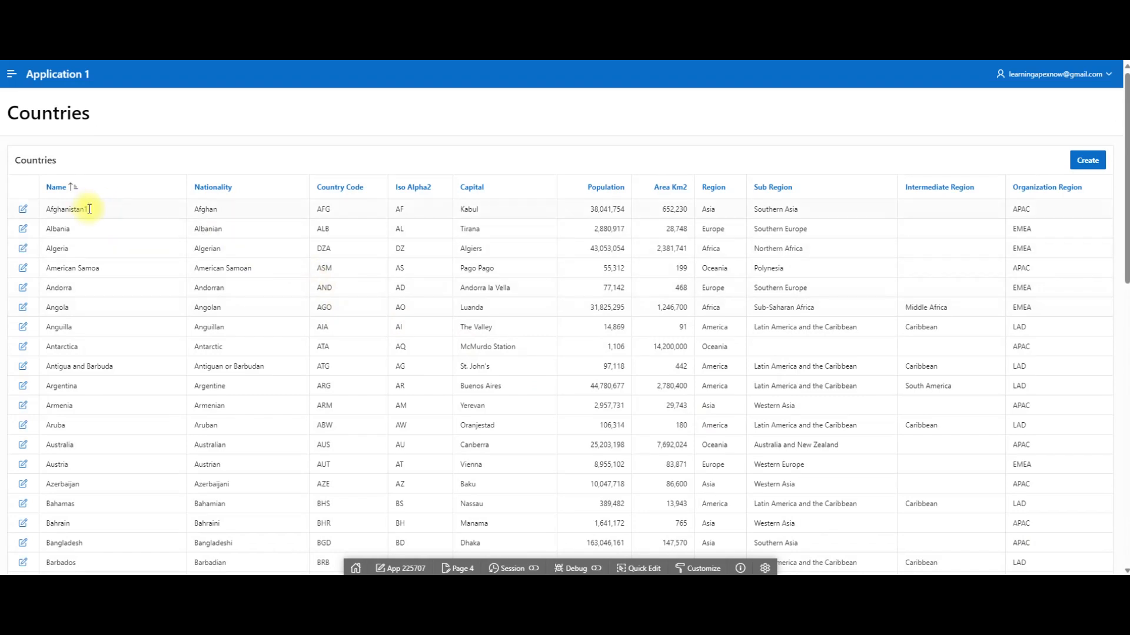
{"action": "left_click_drag", "start_coordinate": [85, 209], "coordinate": [90, 208]}
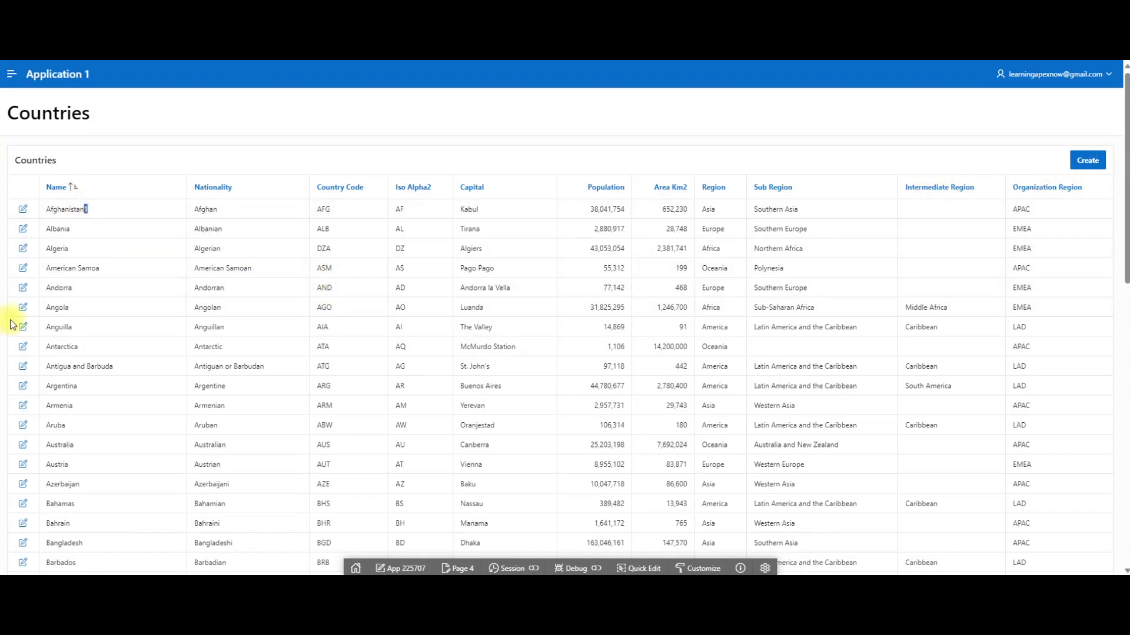
Step: Reopen the first country's DetailCountries form, set its name back to Afghanistan, and apply the change
{"action": "left_click", "coordinate": [25, 213]}
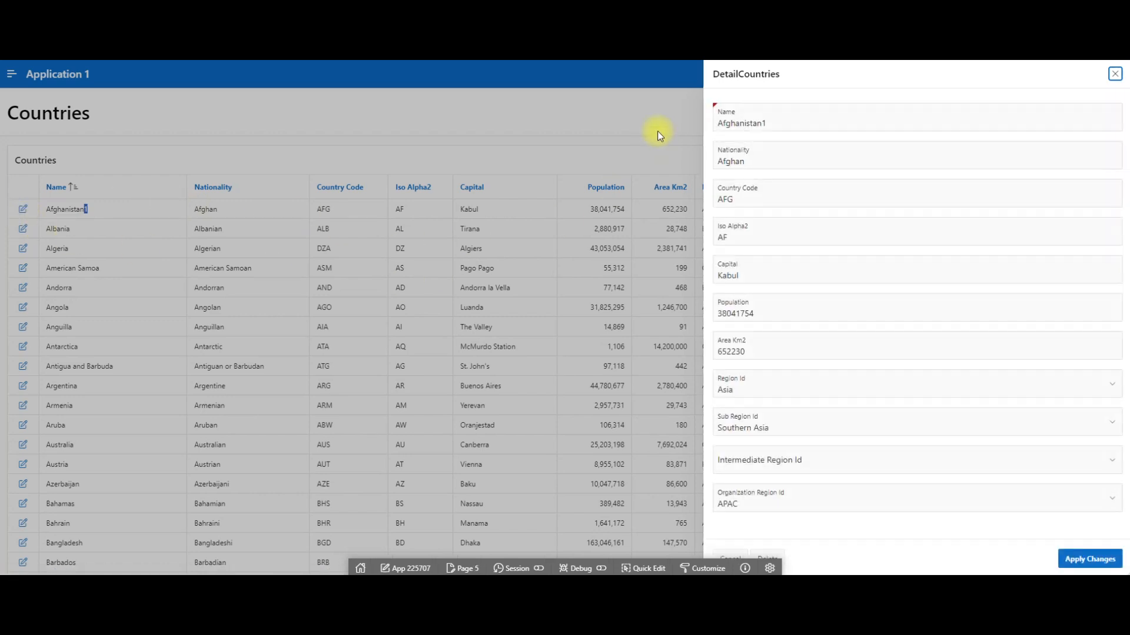
{"action": "left_click", "coordinate": [792, 124]}
{"action": "key", "text": "BackSpace"}
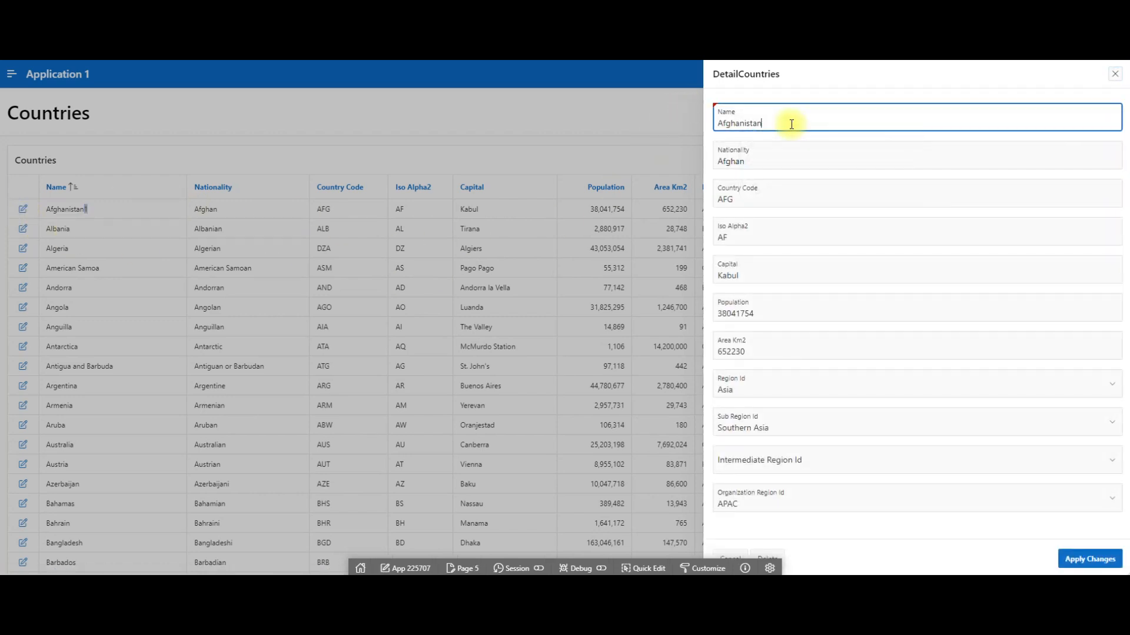
{"action": "left_click", "coordinate": [1089, 560]}
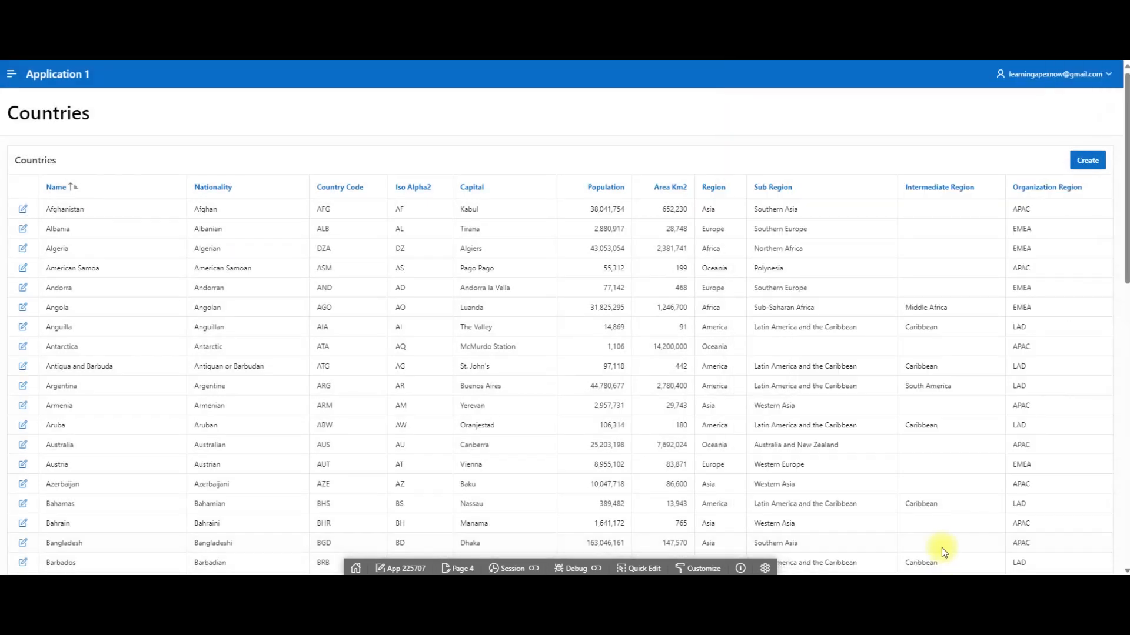